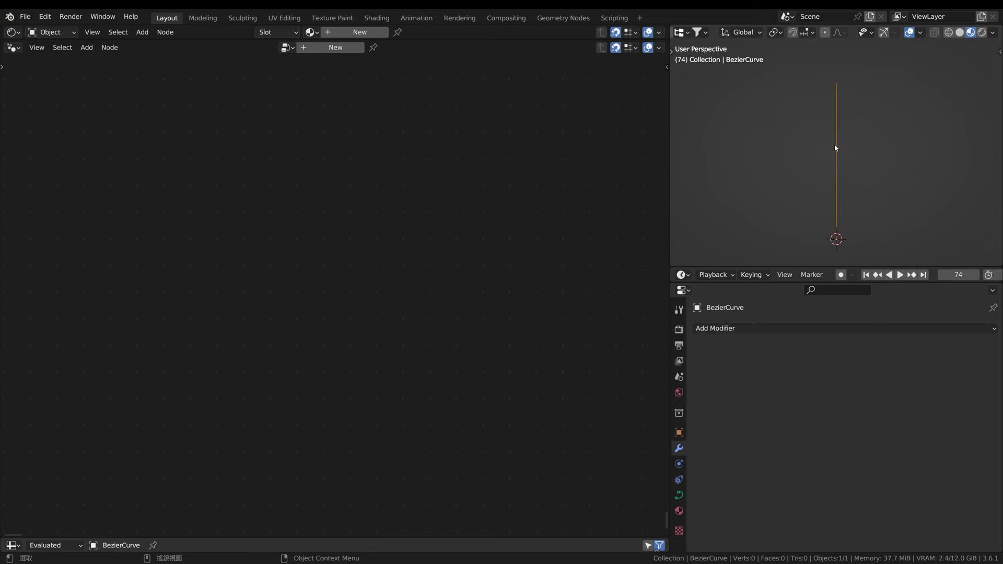
Step: Create a new Geometry Nodes tree and drop a Curve to Points node onto its geometry link
left_click(334, 47)
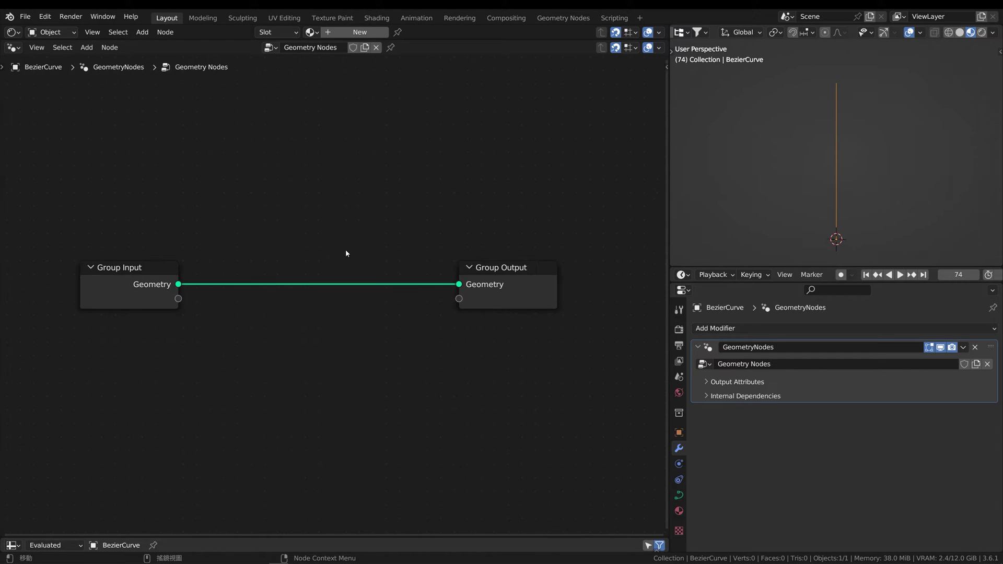
key("shift+a")
type("curve")
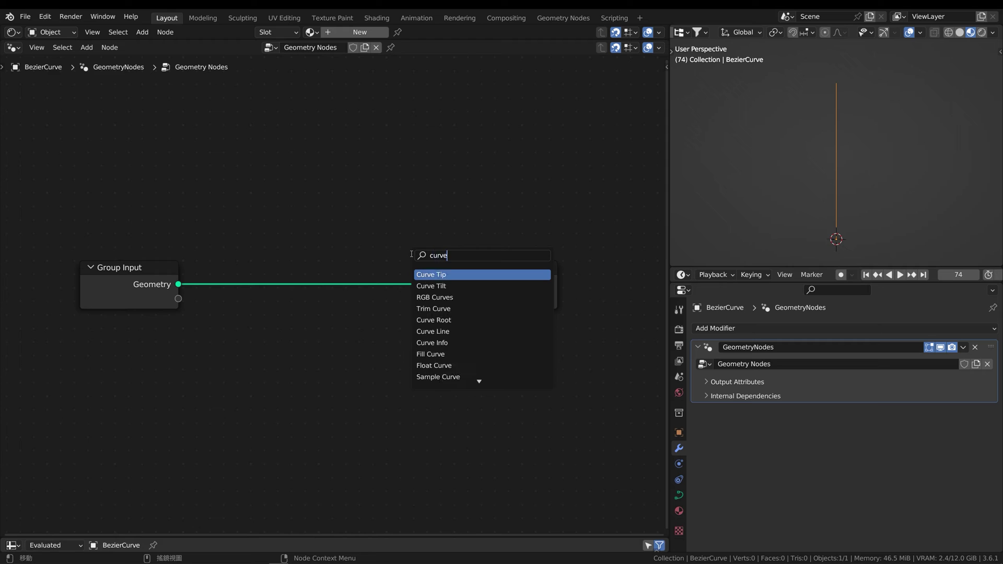
type(" to")
key("Return")
left_click(270, 251)
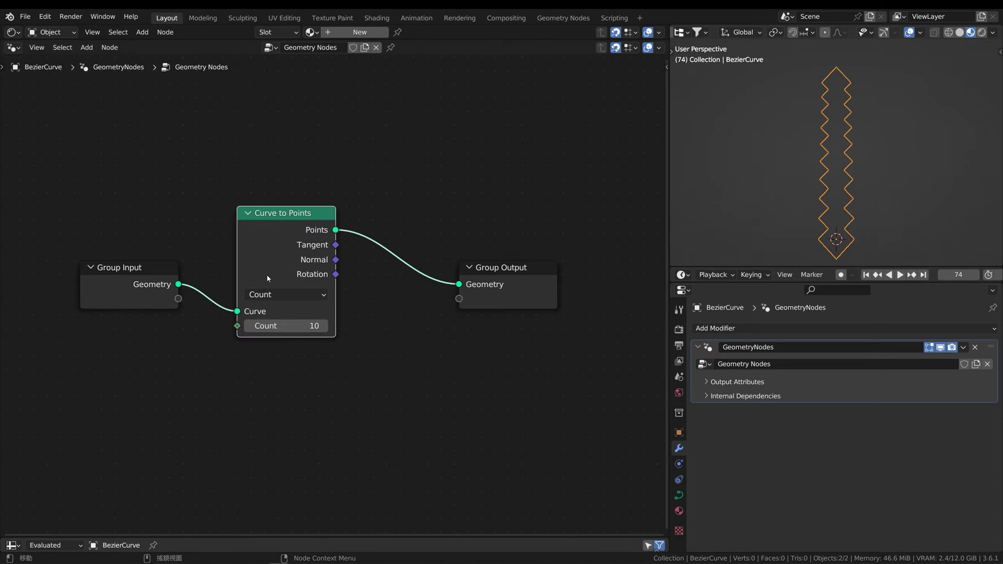
Step: Expose Curve to Points Count as a modifier input set to 3, and straighten the Group Output link
left_click_drag(237, 326, 178, 298)
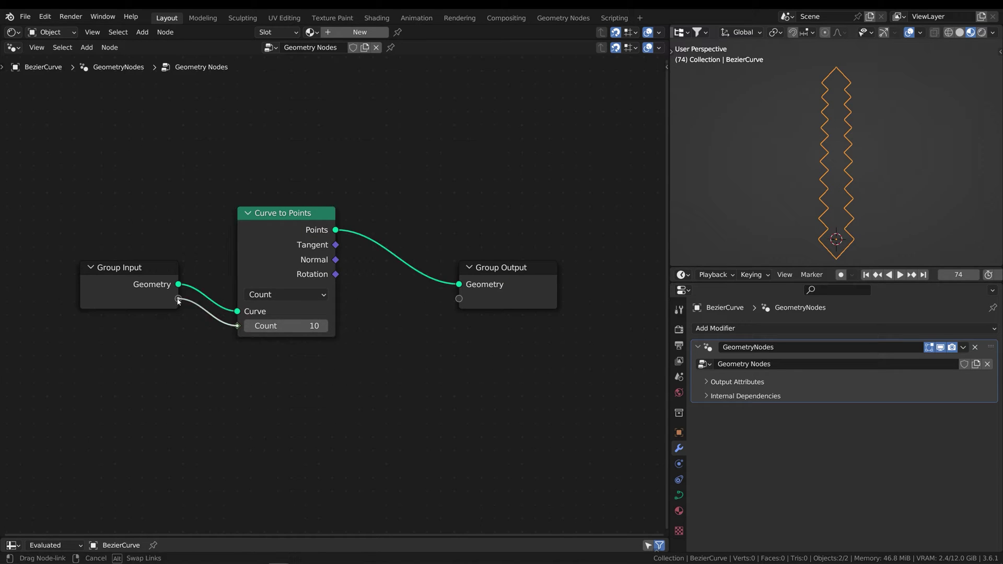
left_click(960, 32)
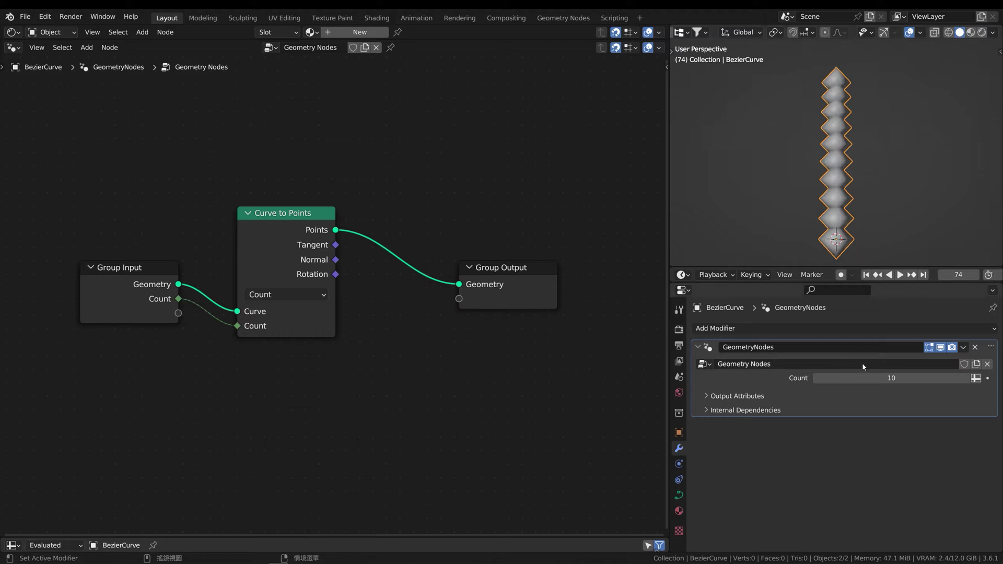
mouse_move(891, 378)
left_mouse_down()
mouse_move(909, 378)
mouse_move(862, 377)
left_mouse_up()
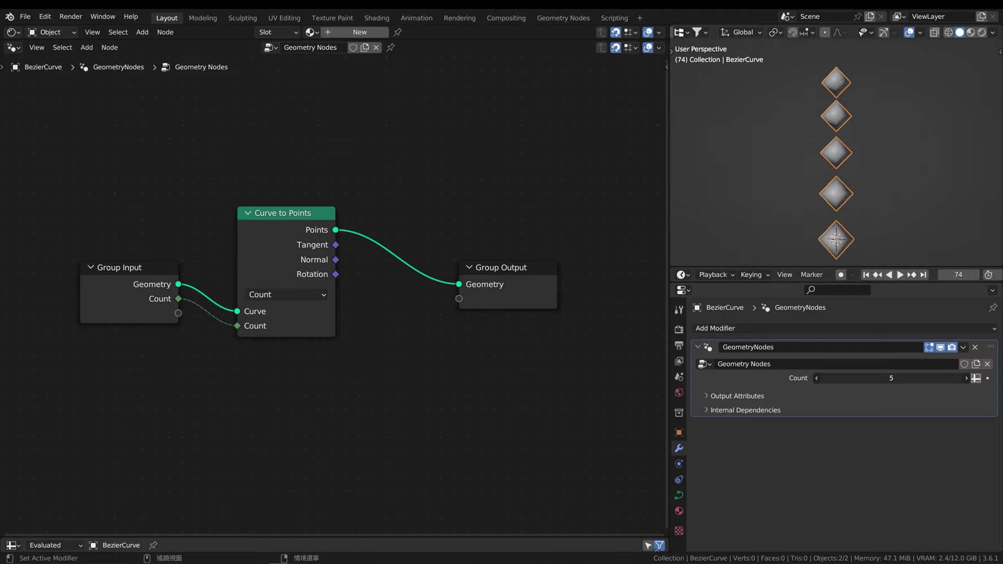
scroll(451, 249, "down", 2)
scroll(451, 249, "down", 2)
left_click_drag(443, 282, 566, 250)
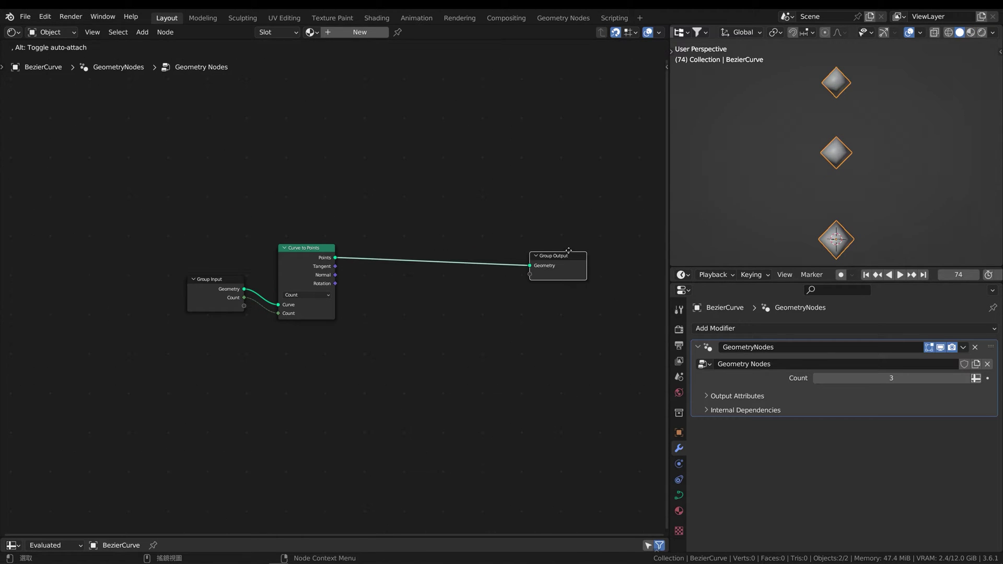
Step: Insert a Join Geometry node on the link before Group Output
key("q")
left_click(556, 293)
type("j")
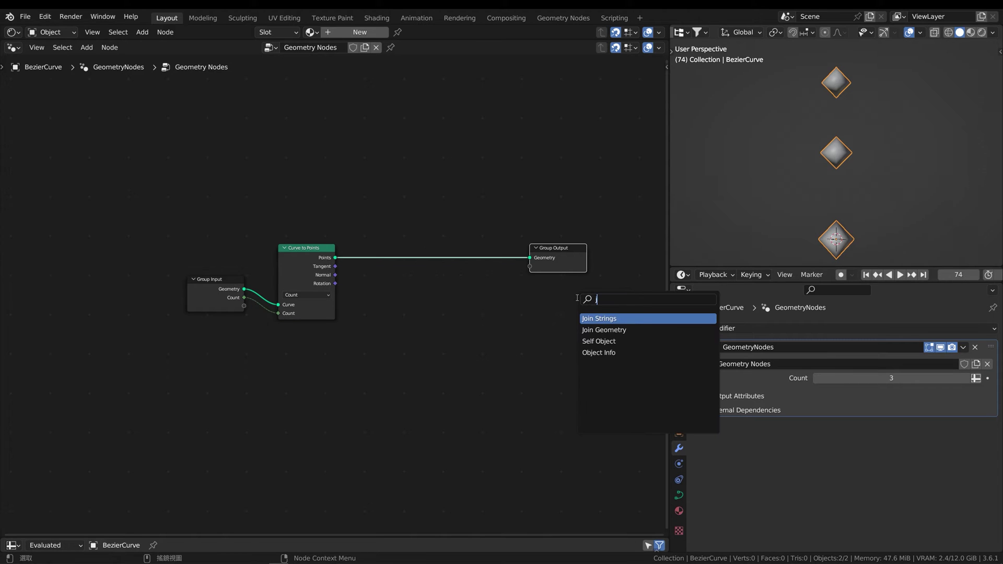
type("oi")
left_click(610, 328)
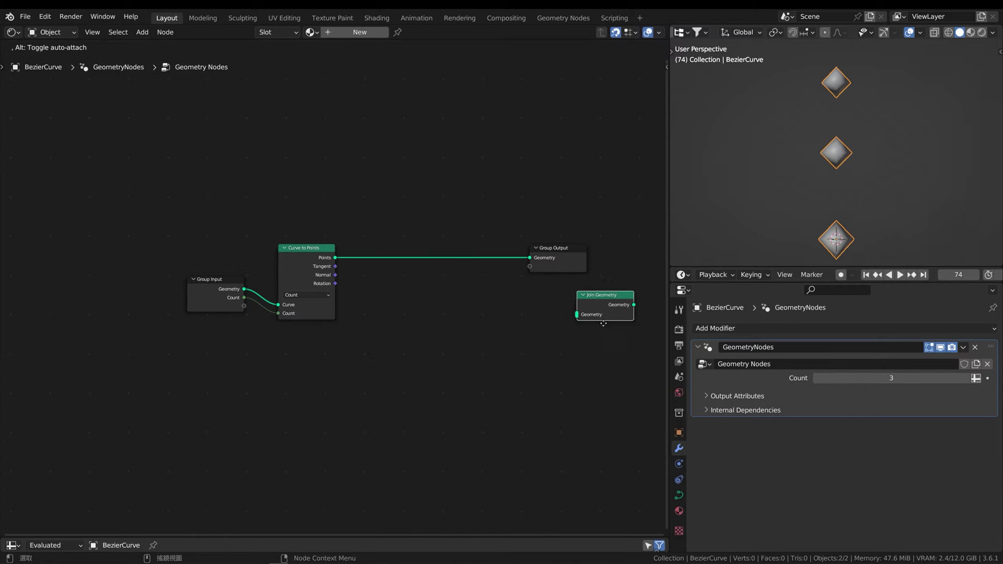
left_click(491, 285)
middle_click_drag(491, 287, 440, 289)
scroll(380, 298, "up", 1)
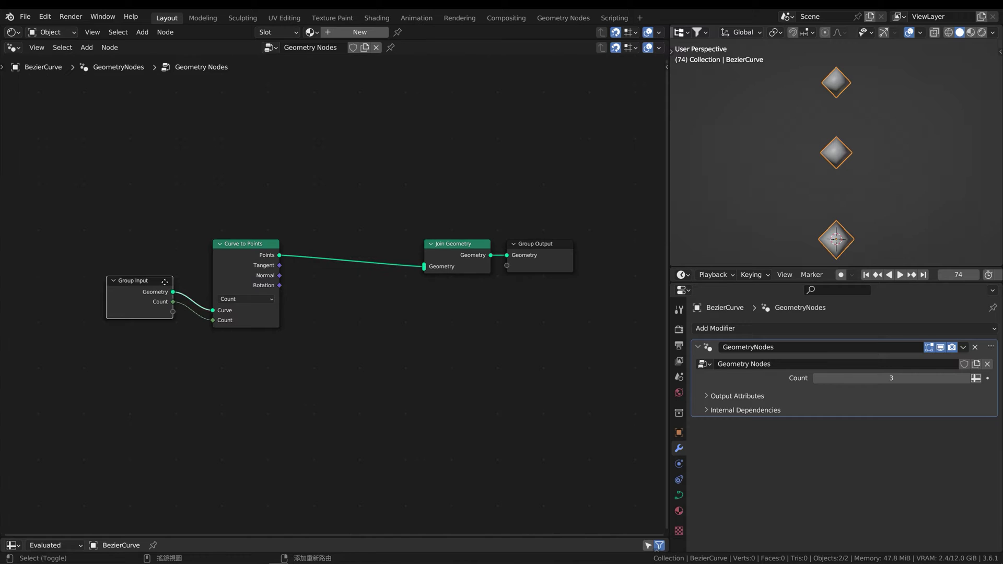
Step: Add a second Group Input and join the original curve geometry into Join Geometry
left_click(486, 322)
left_click_drag(490, 319, 424, 268)
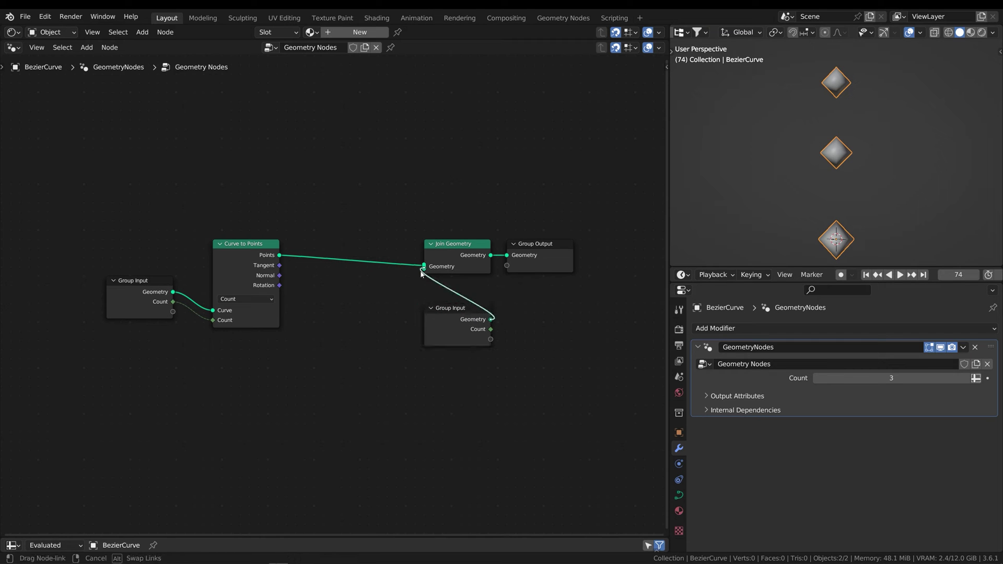
left_click_drag(329, 214, 100, 340)
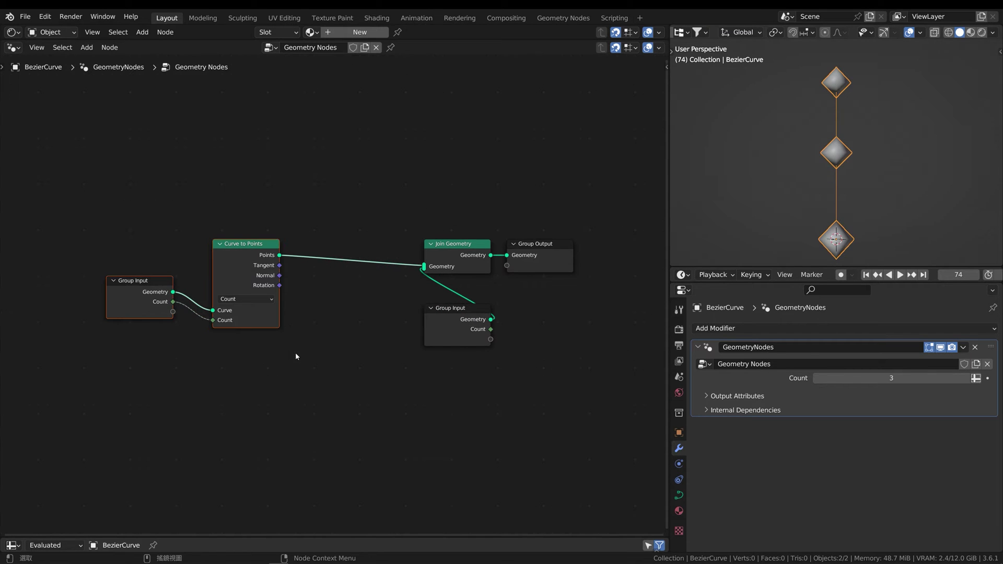
left_click(226, 333)
left_click(312, 330)
Step: Insert a Set Position node between the points and Join Geometry
key("q")
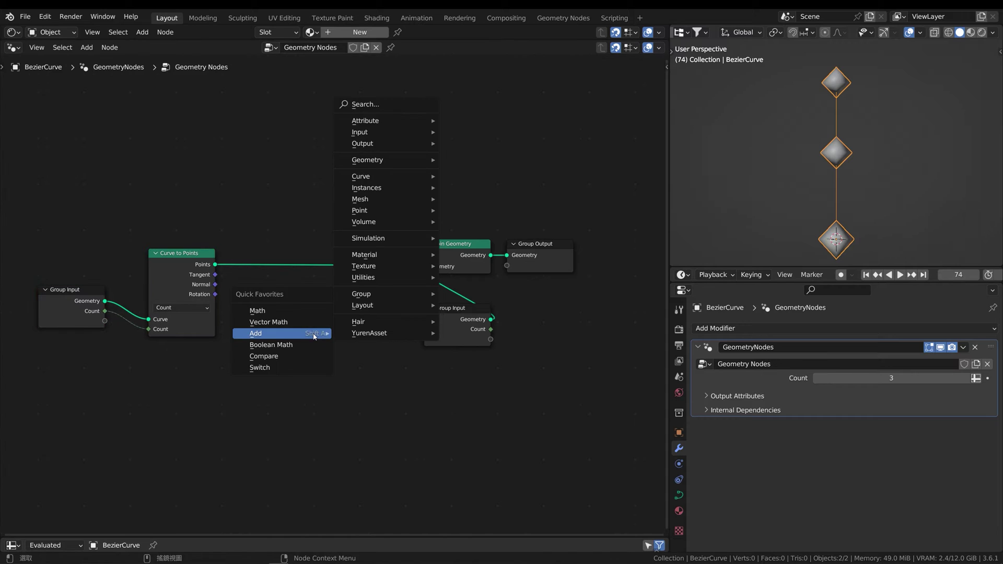
left_click(373, 105)
type("se")
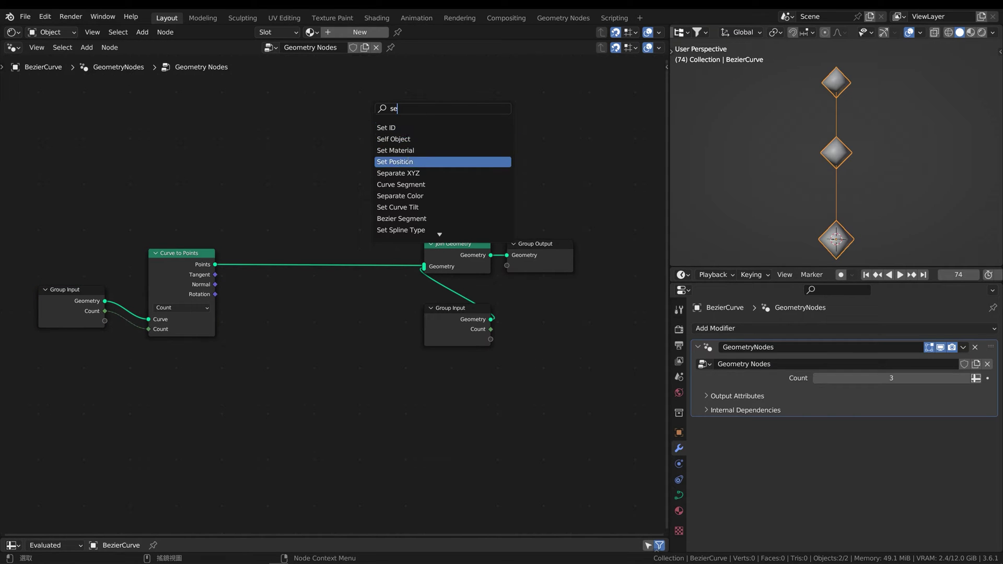
left_click(397, 162)
left_click(374, 228)
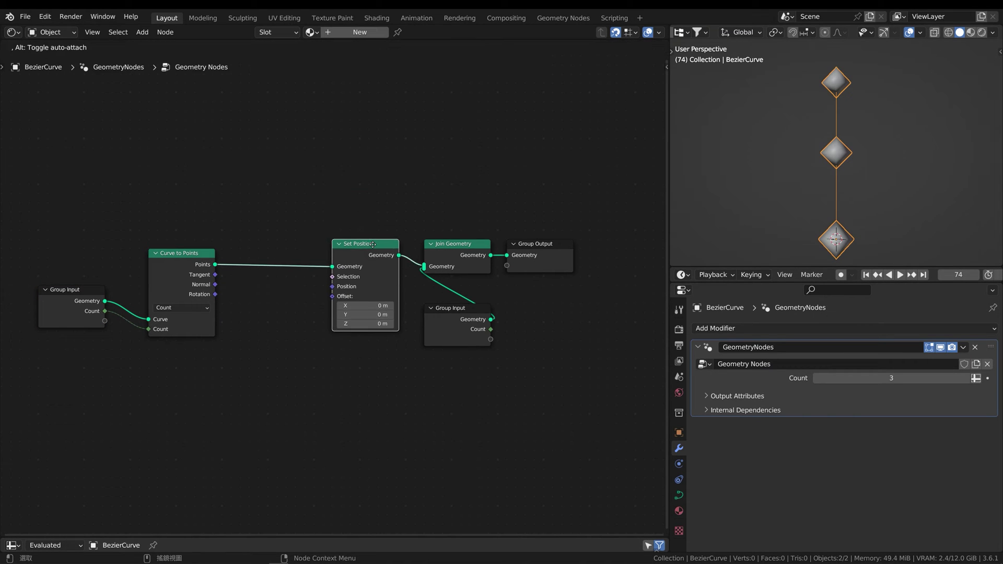
left_click(373, 244)
key("Home")
Step: Add a Sample Curve node to the tree
key("q")
mouse_move(280, 336)
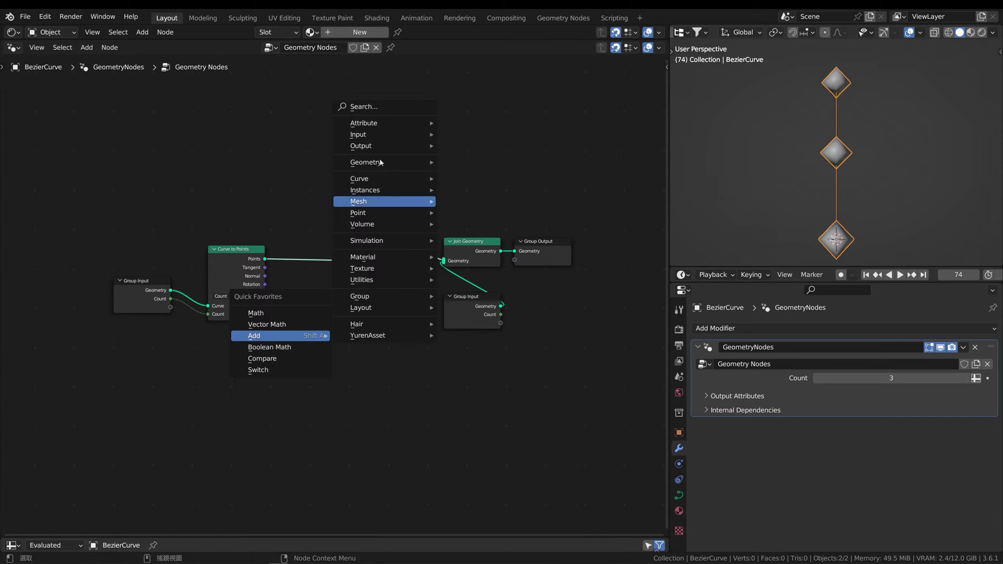
left_click(373, 107)
type("sa")
left_click(398, 131)
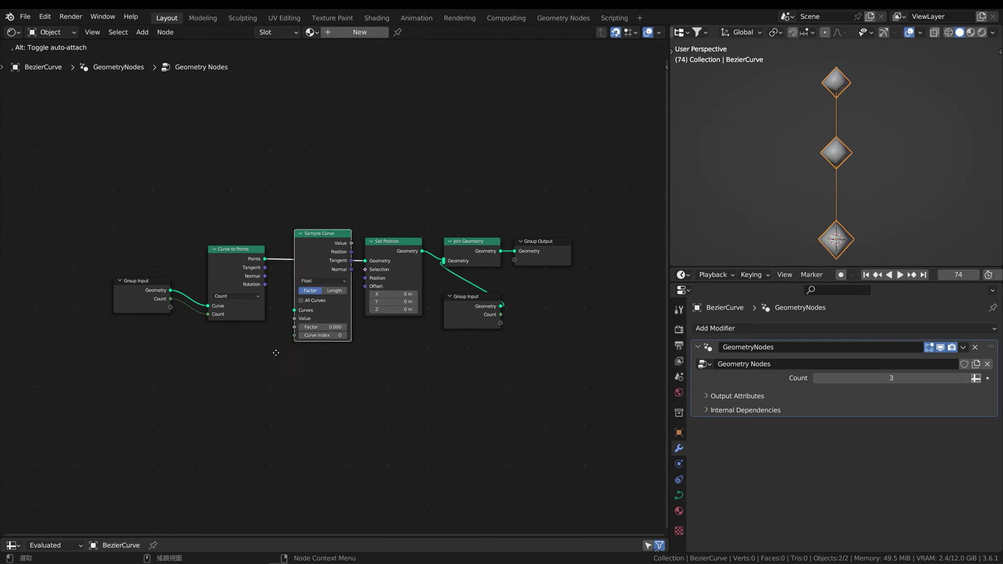
Step: Feed the curve geometry into Sample Curve and its Position into Set Position
left_click(238, 360)
left_click_drag(170, 290, 208, 413)
left_click_drag(265, 354, 366, 279)
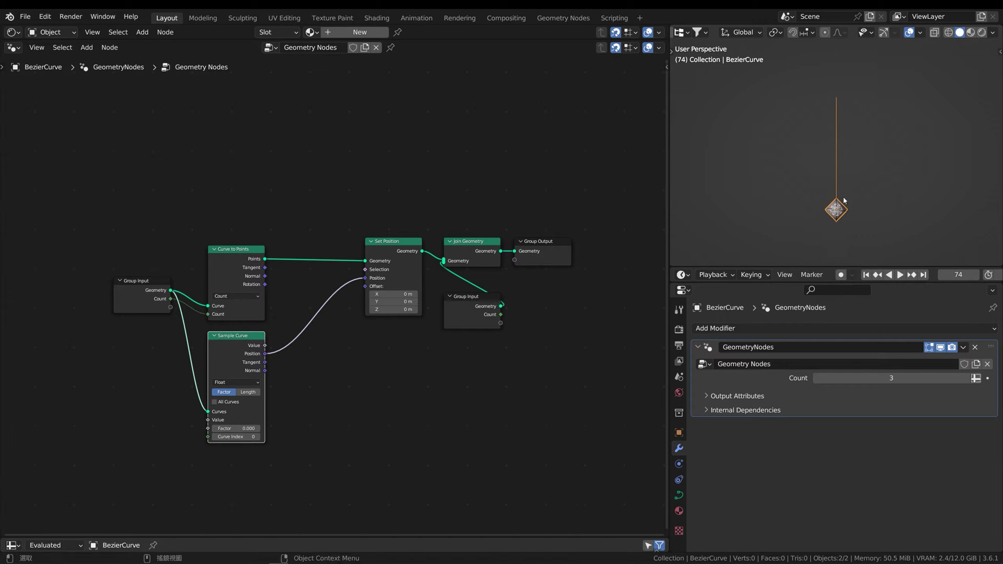
Step: Sketch annotation marks in the viewport, then test moving the point via the Factor
key("t")
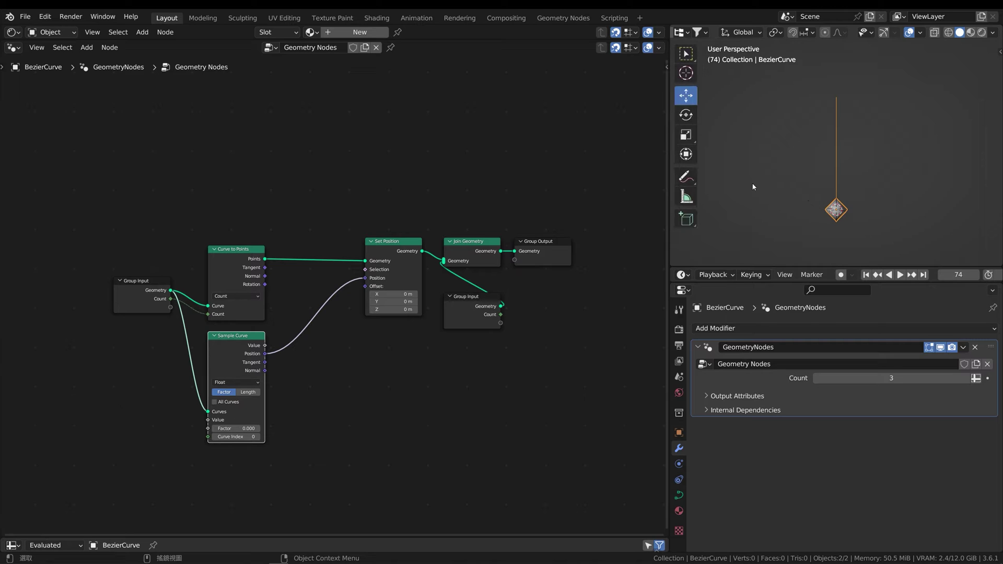
left_click_drag(688, 179, 719, 181)
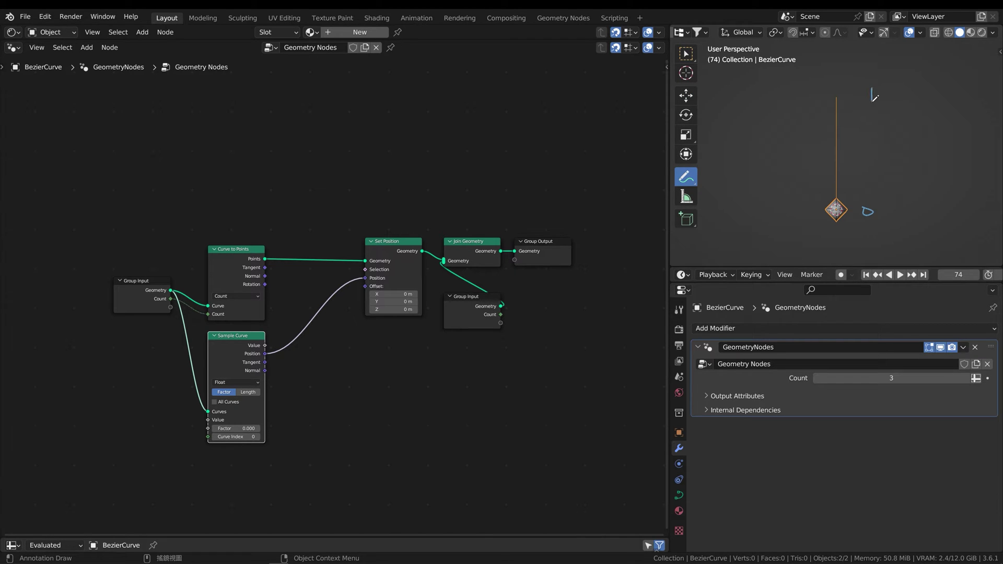
key("shift+space")
key("g")
key("t")
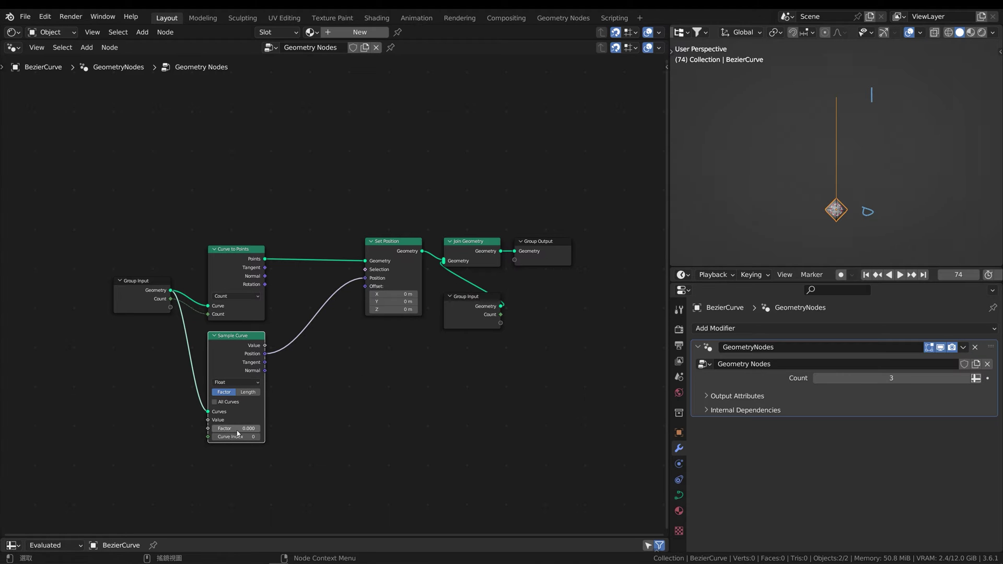
scroll(238, 434, "up", 2)
scroll(239, 434, "up", 2)
mouse_move(235, 421)
left_mouse_down()
mouse_move(292, 421)
mouse_move(235, 421)
left_mouse_up()
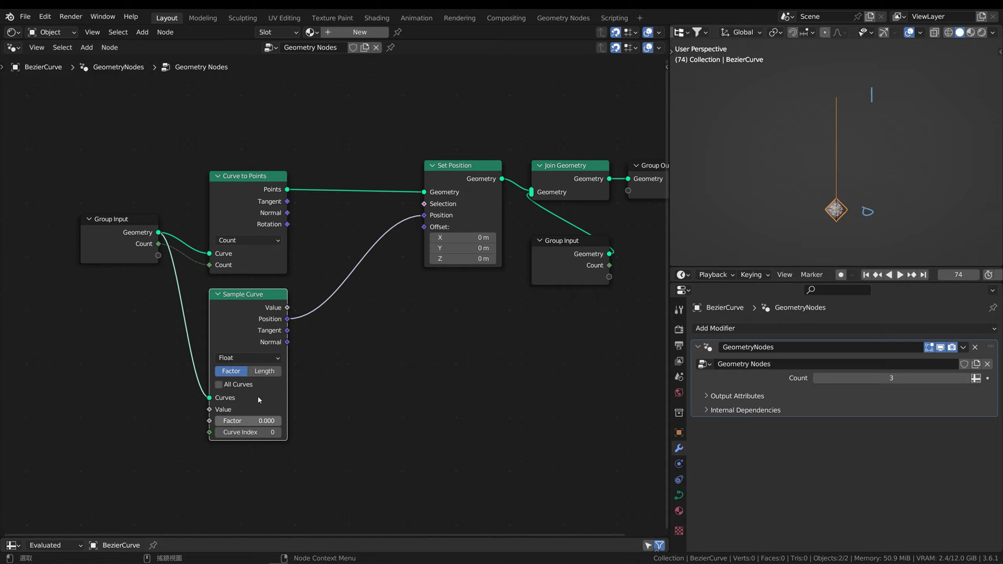
Step: Drive Sample Curve's Factor with an Index node and raise the point Count to 44
scroll(399, 345, "down", 1)
middle_click_drag(399, 345, 455, 363)
type("q")
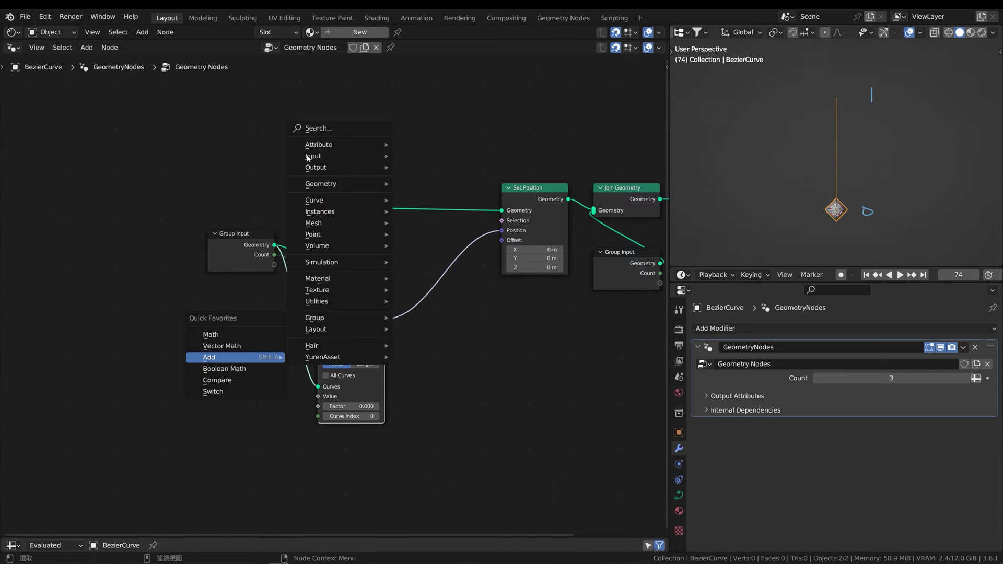
type("index")
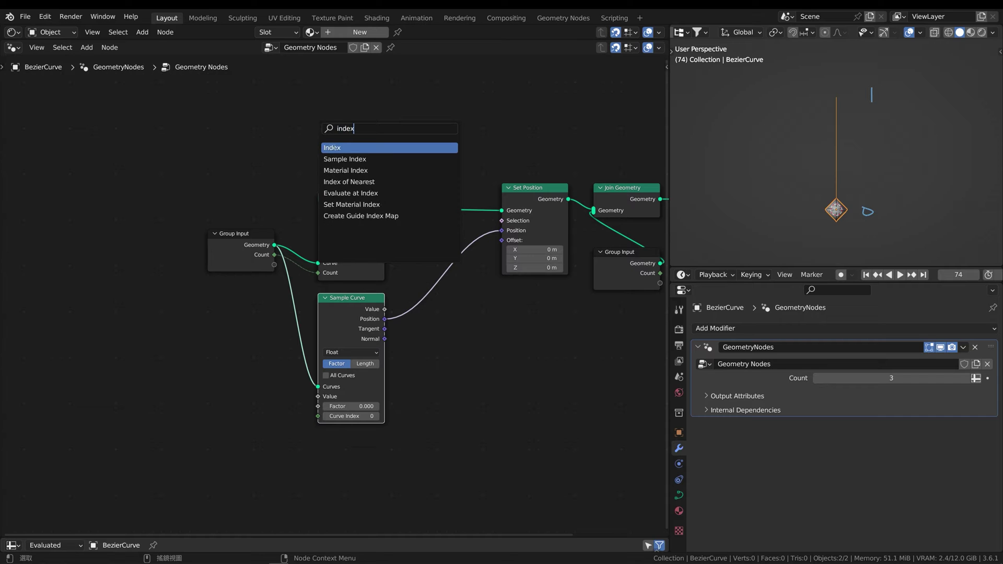
key("Return")
left_click(197, 387)
left_click_drag(247, 374, 318, 406)
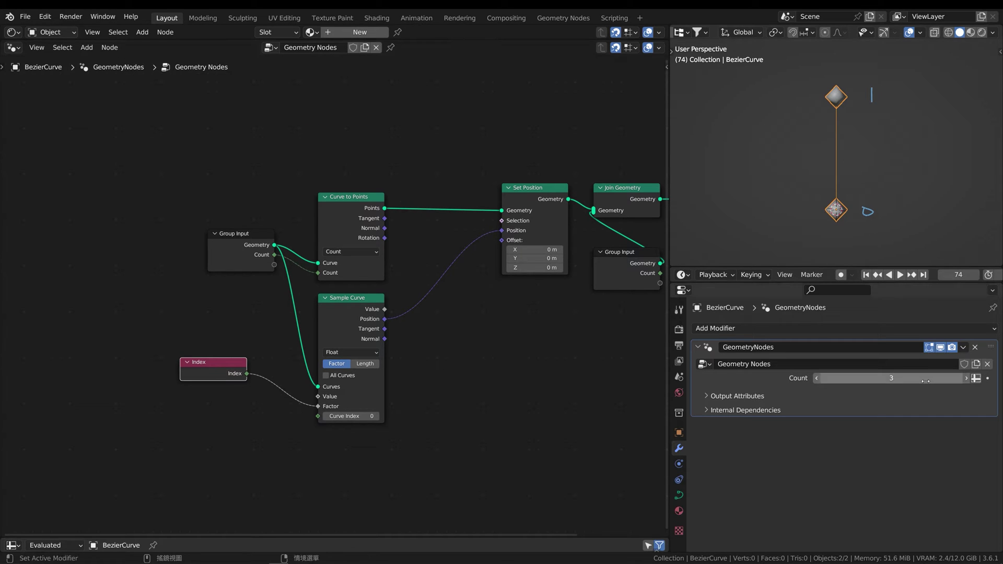
left_click_drag(883, 378, 906, 369)
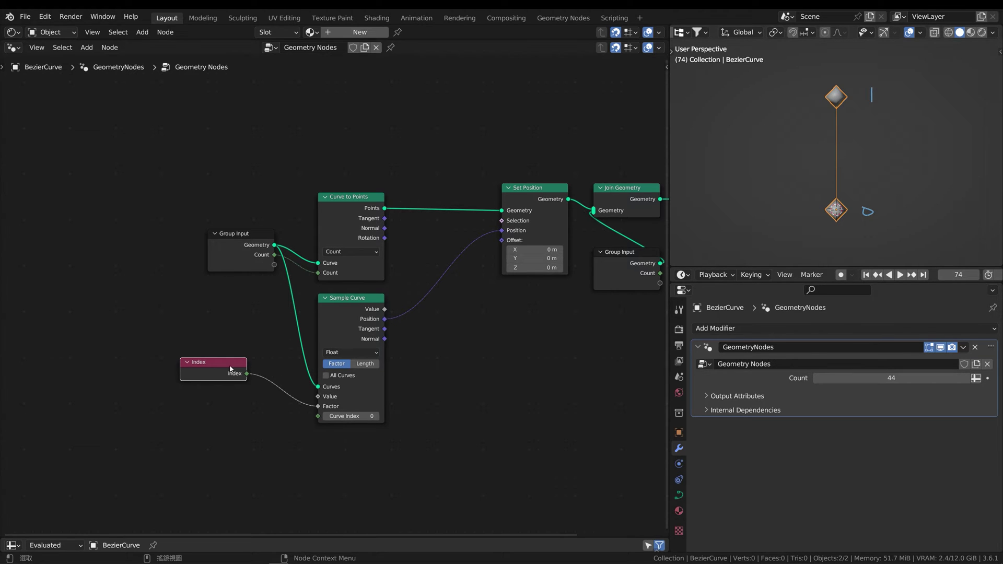
Step: Insert a Divide math node dividing Index by Group Input Count, then set Count to 3
left_click_drag(230, 369, 157, 398)
left_click_drag(240, 234, 130, 242)
key("q")
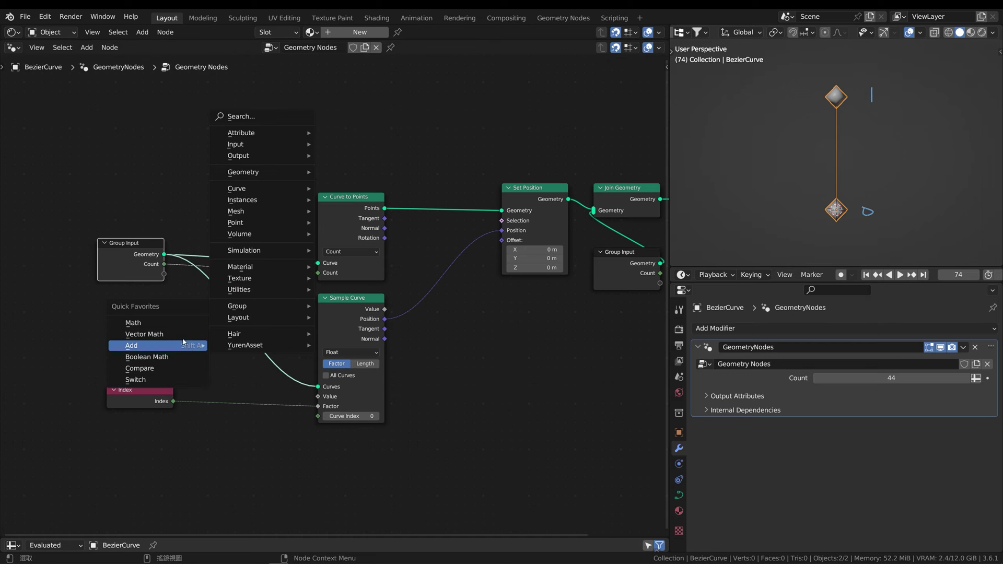
left_click(184, 345)
left_click(242, 379)
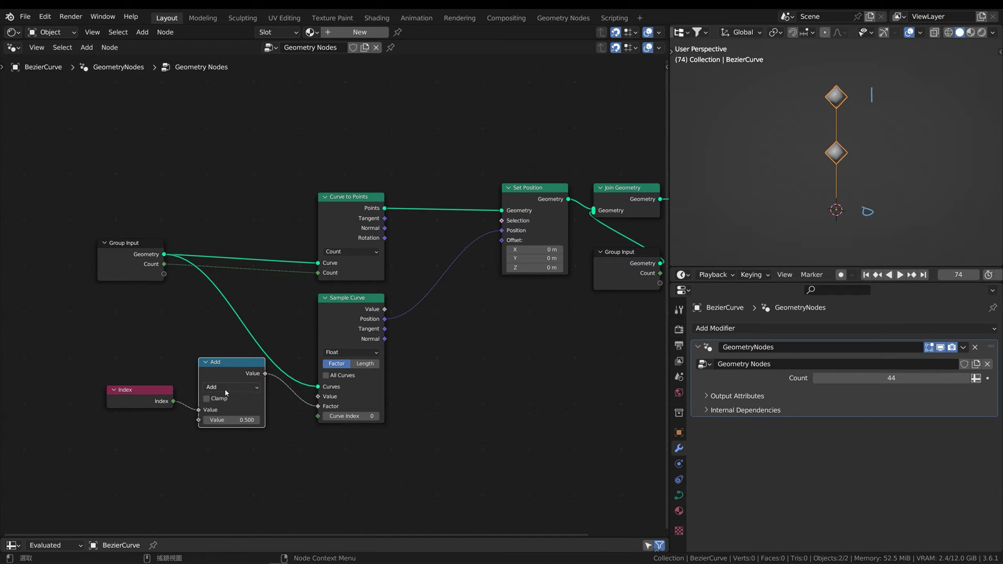
left_click(226, 392)
left_click(225, 446)
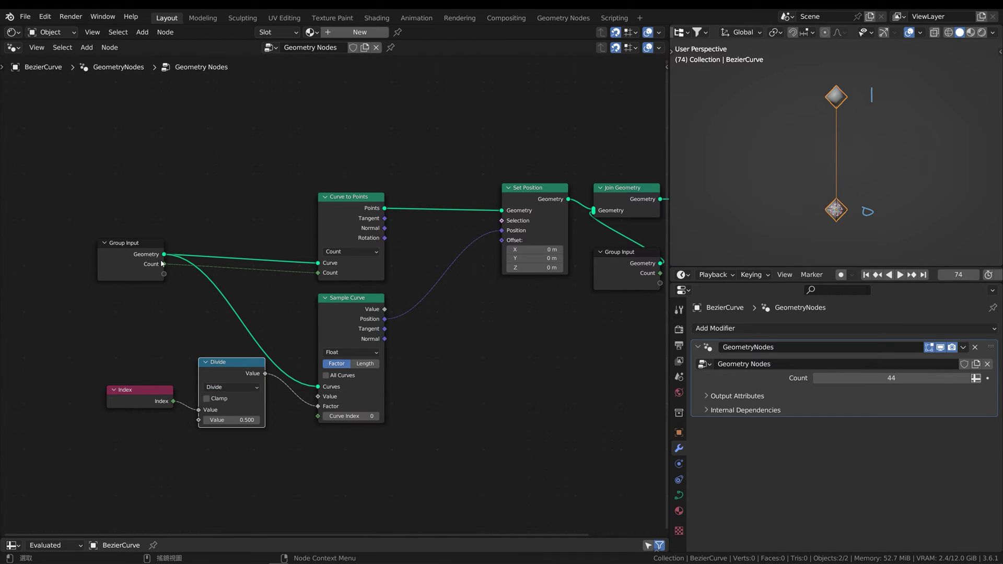
mouse_move(163, 264)
left_mouse_down()
mouse_move(211, 411)
mouse_move(199, 420)
left_mouse_up()
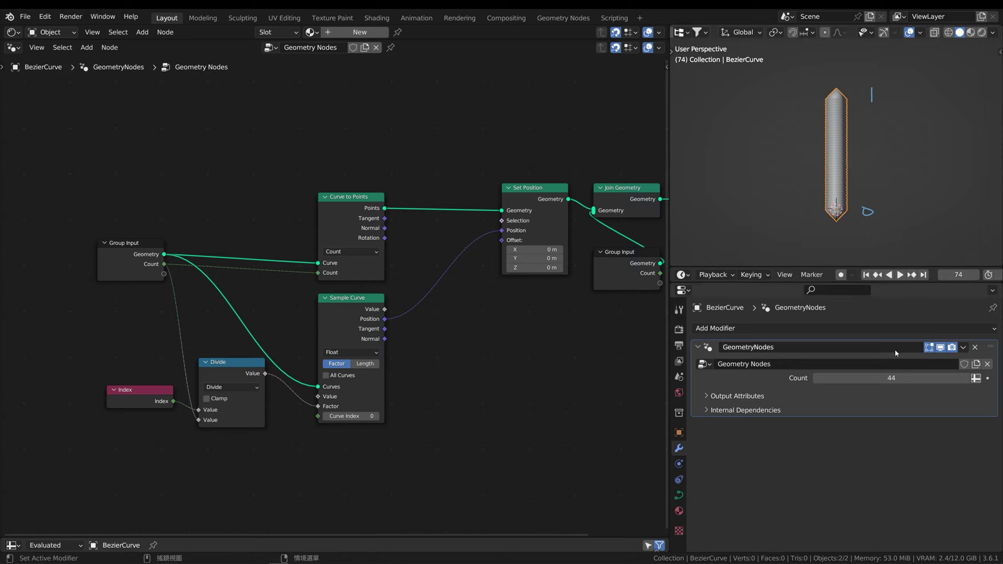
left_click_drag(892, 378, 844, 215)
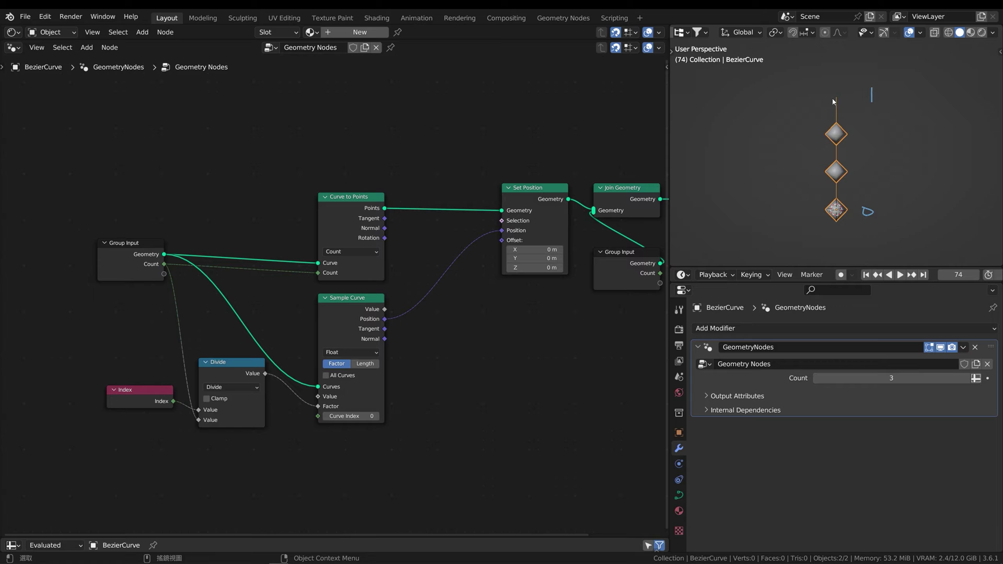
key("t")
left_click(686, 178)
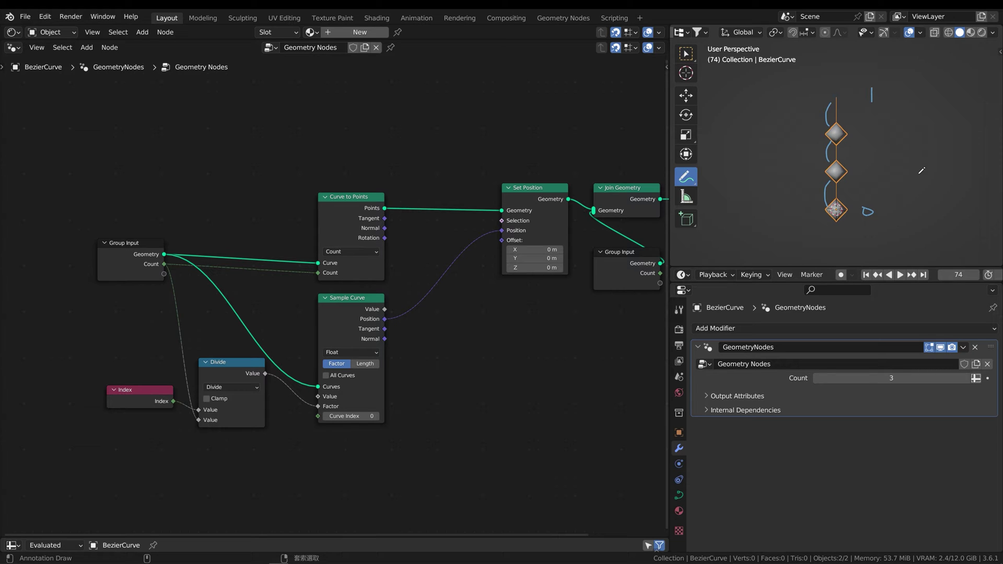
key("ctrl+z")
key("shift+space")
key("g")
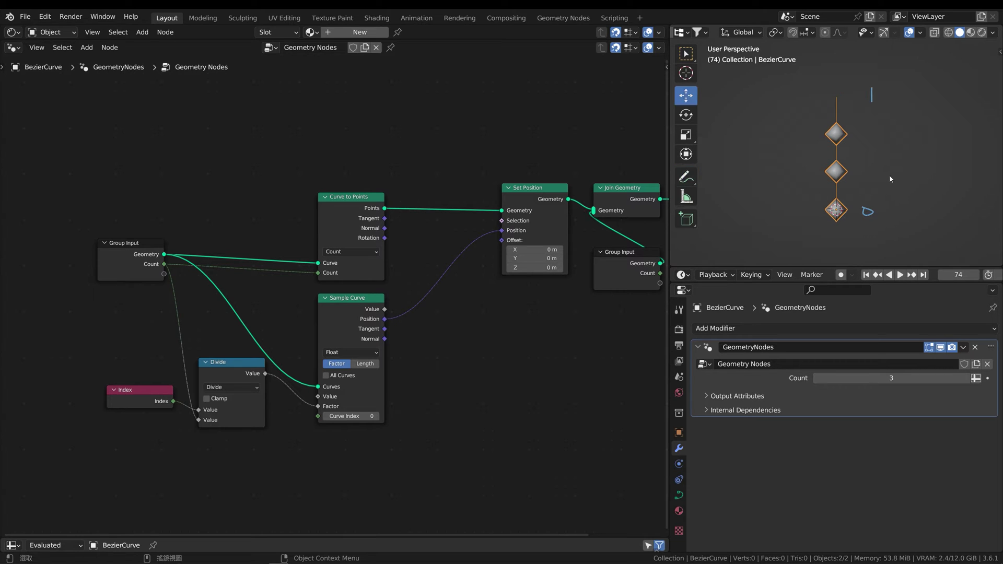
key("t")
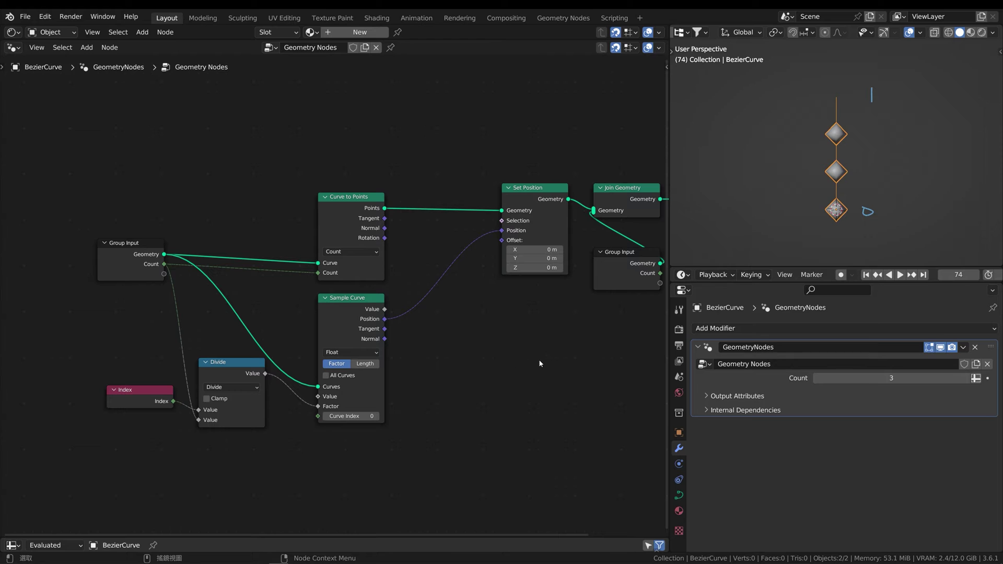
scroll(439, 402, "down", 1)
Step: Insert a Store Named Attribute node named Age between Curve to Points and Set Position
scroll(412, 397, "down", 1)
key("q")
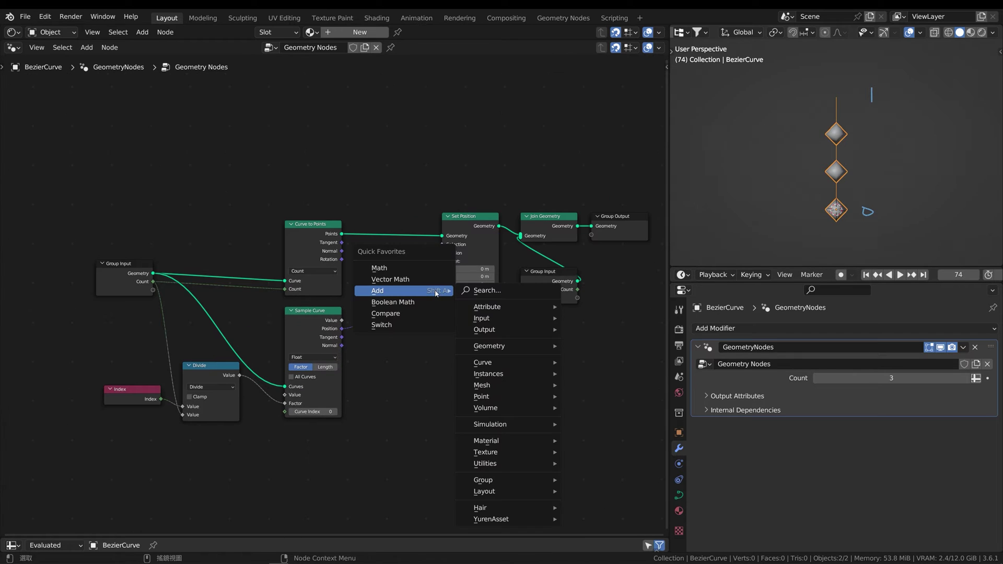
left_click(488, 290)
type("store")
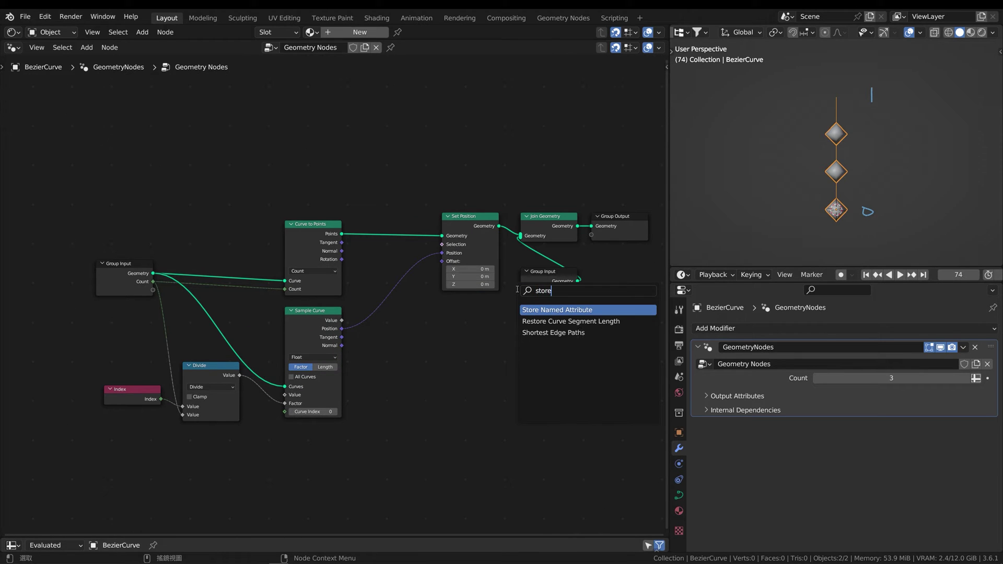
key("Return")
left_click(413, 230)
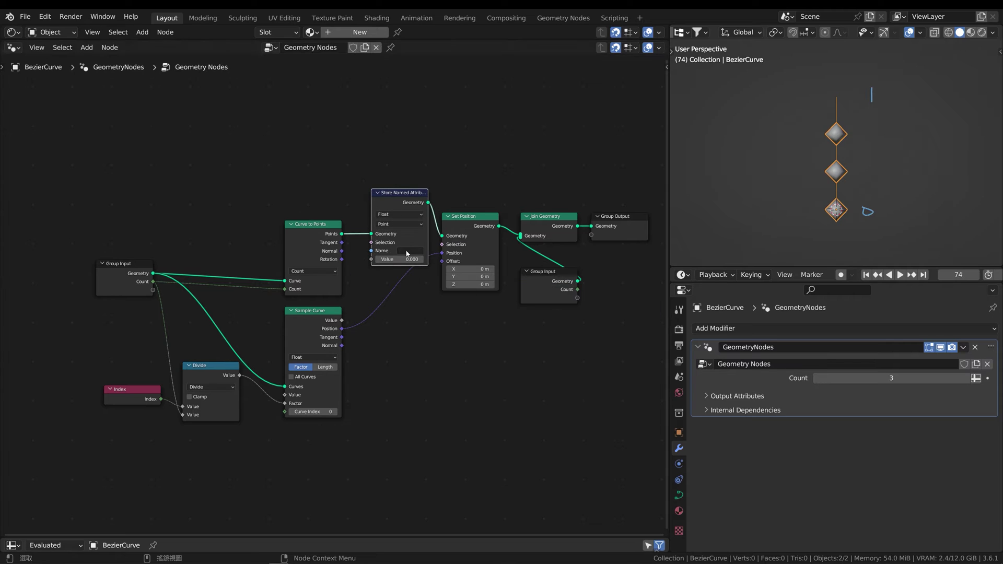
left_click(412, 251)
type("Age")
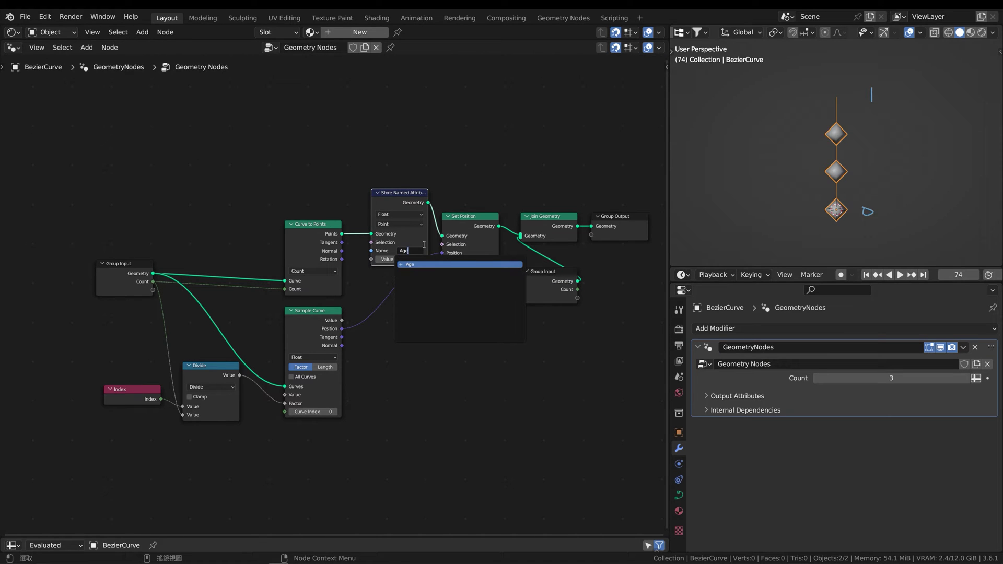
key("Return")
Step: Rewire the Divide result into the Age Value and verify Age 0, 0.333, 0.667 in the spreadsheet
left_click_drag(365, 134, 648, 329)
key("g")
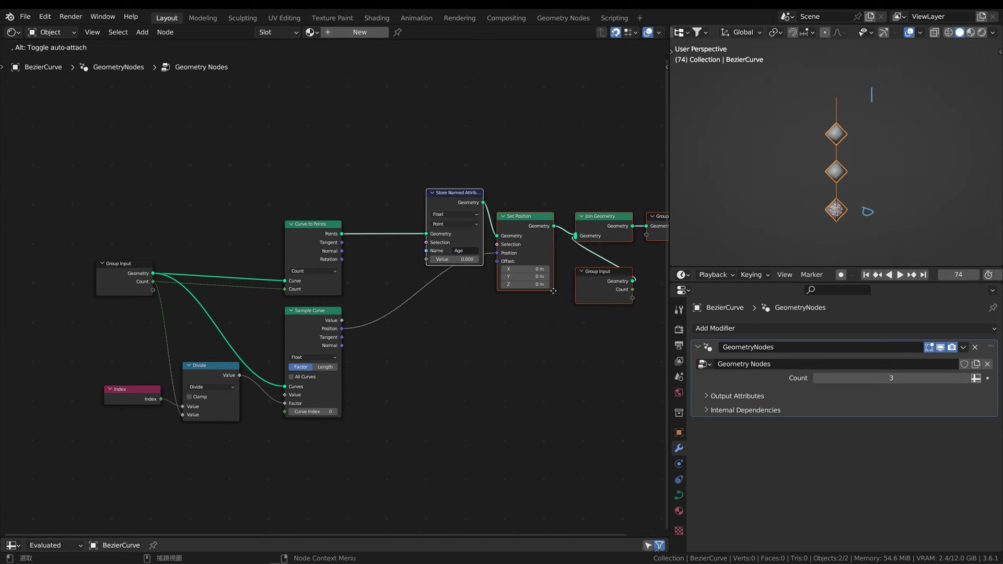
left_click(557, 290)
right_click_drag(273, 400, 275, 384, "ctrl")
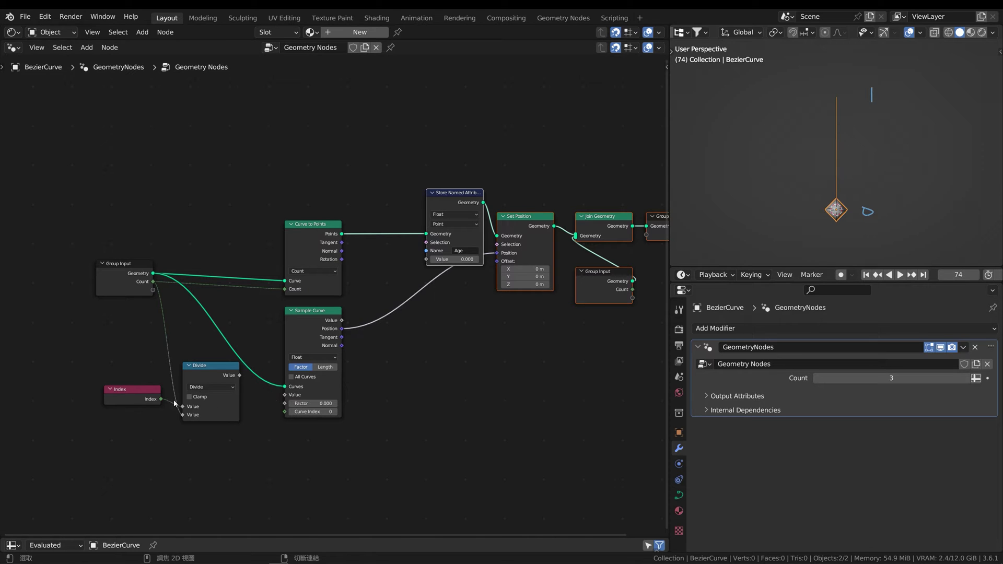
left_click_drag(118, 366, 212, 442)
key("g")
left_click(264, 186)
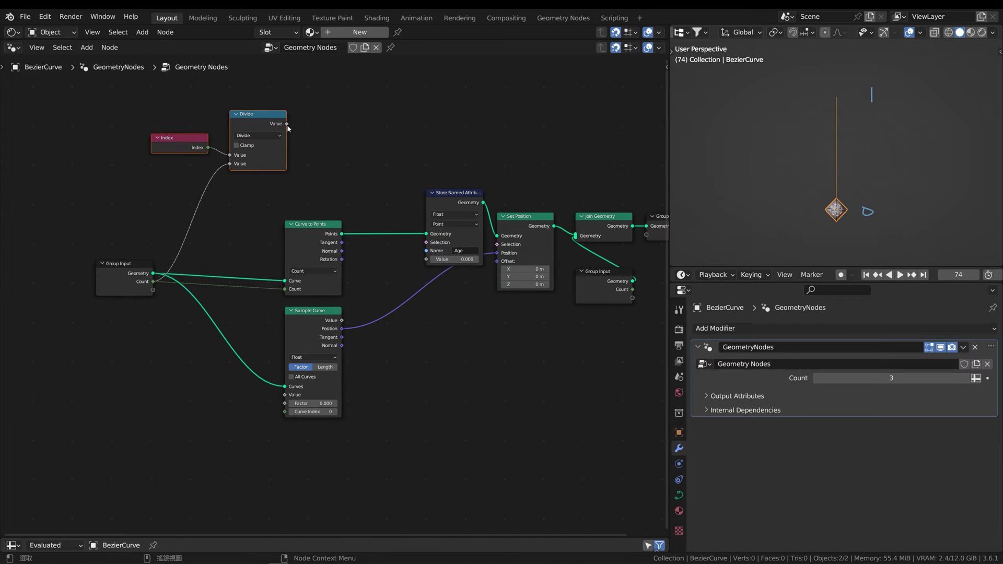
left_click_drag(287, 124, 427, 259)
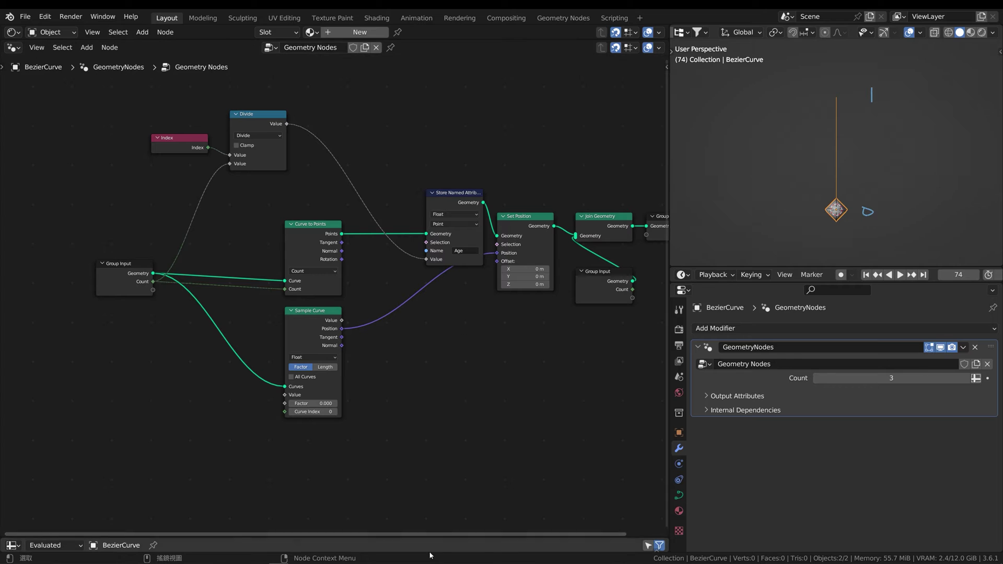
left_click_drag(293, 538, 293, 430)
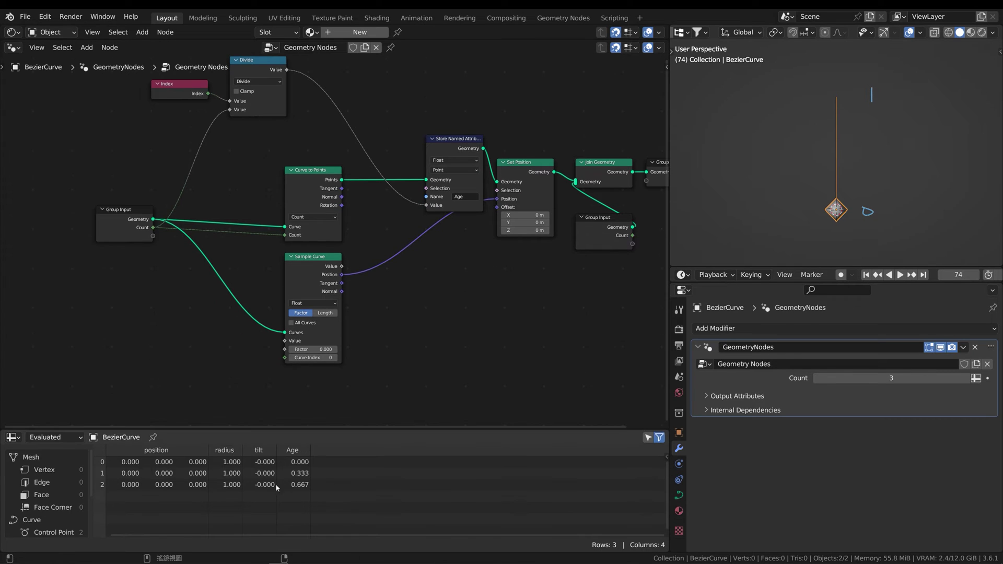
left_click_drag(356, 430, 361, 527)
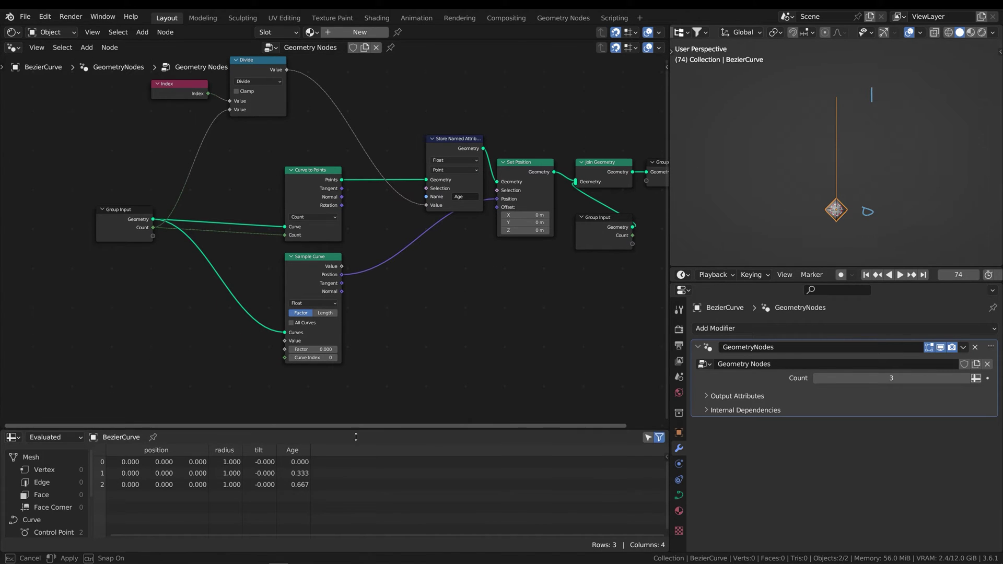
Step: Add a Named Attribute node reading Age and connect its Attribute to Sample Curve's Factor
key("shift+a")
type("na")
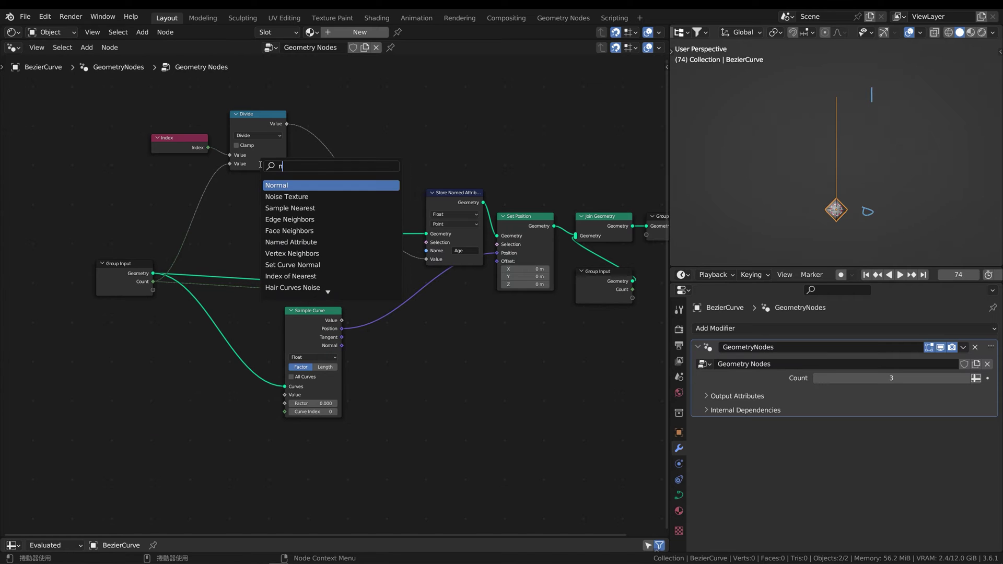
left_click(281, 185)
left_click(222, 382)
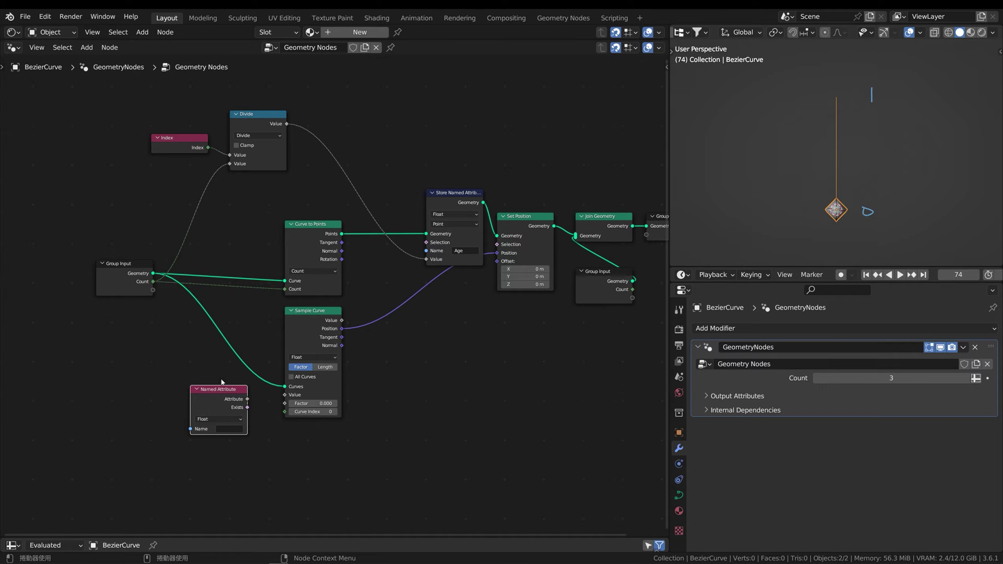
left_click(235, 429)
left_click(233, 450)
left_click_drag(247, 400, 285, 403)
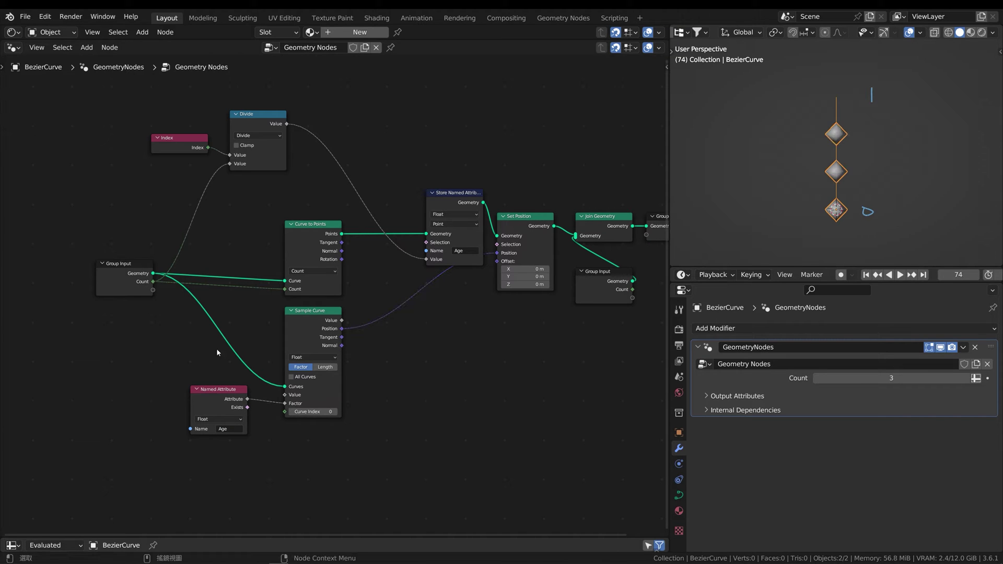
Step: Select the Index and Divide nodes and move them up and to the left
left_click_drag(215, 396, 214, 403)
middle_click_drag(243, 299, 254, 336)
left_click_drag(176, 112, 302, 224)
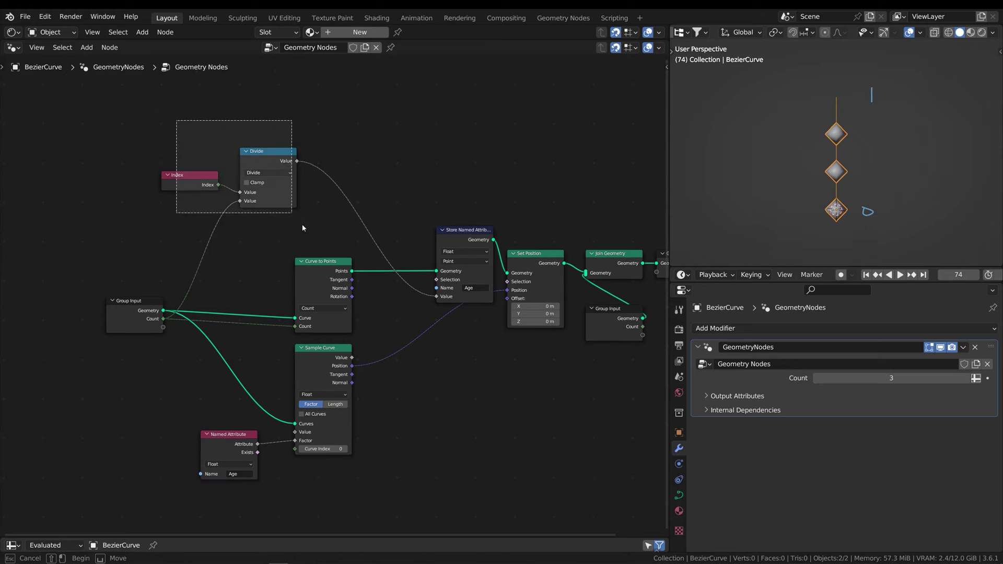
key("g")
left_click(277, 166)
middle_click_drag(286, 193, 304, 247)
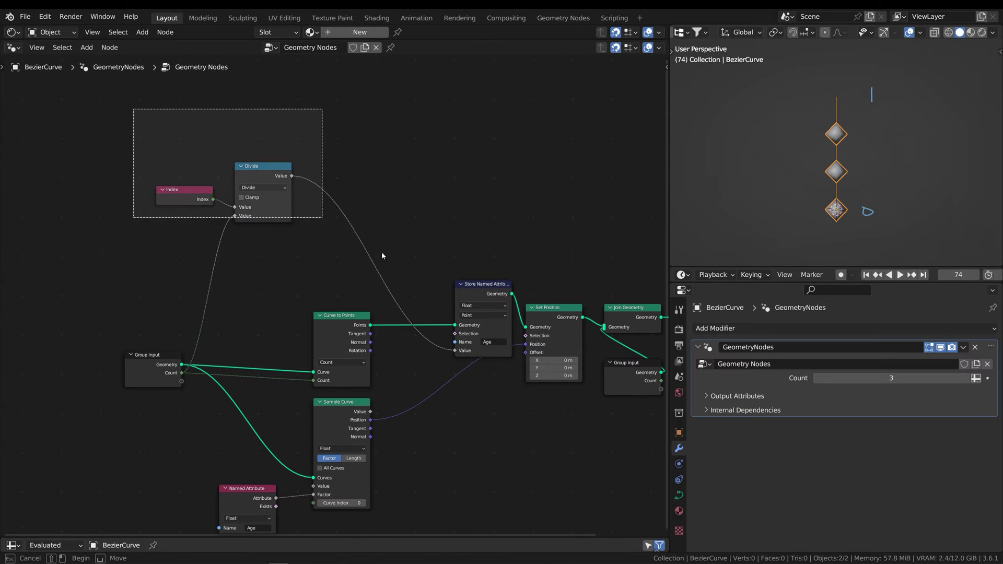
Step: Wrap Index and Divide in a frame labelled 'Age Attributes' and reposition it
key("ctrl+j")
right_click(235, 154)
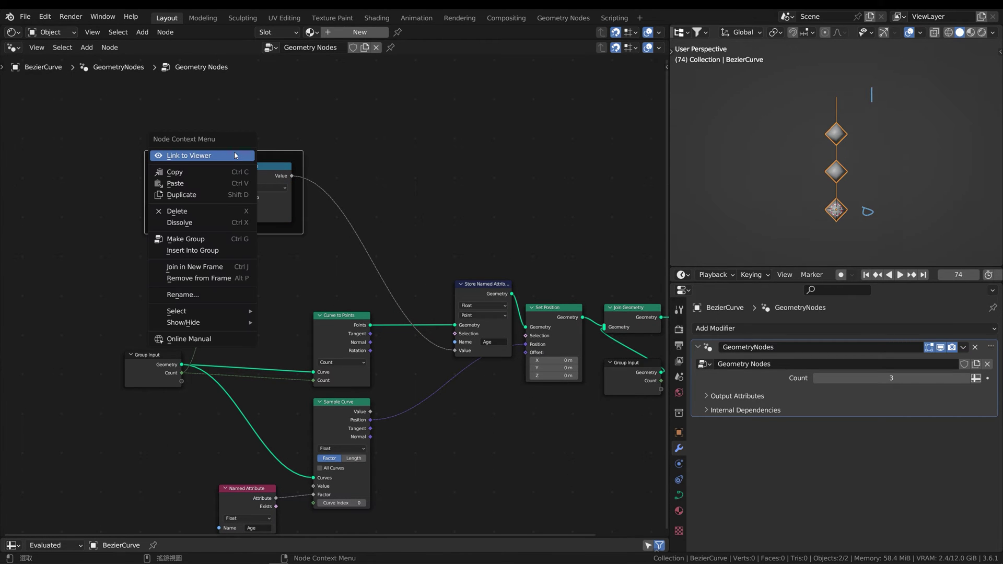
left_click(195, 297)
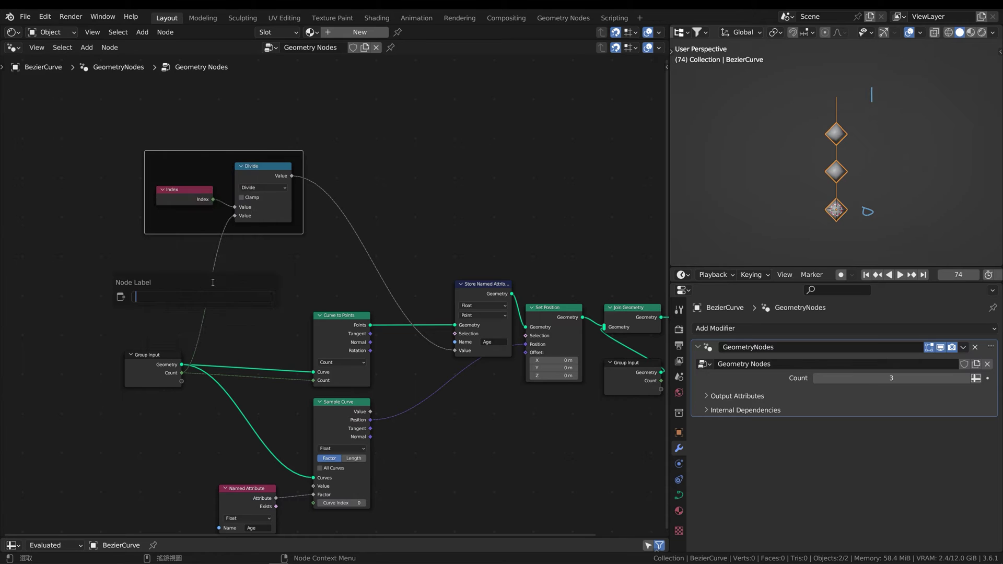
type("Age Attributes")
key("Return")
left_click_drag(257, 156, 309, 147)
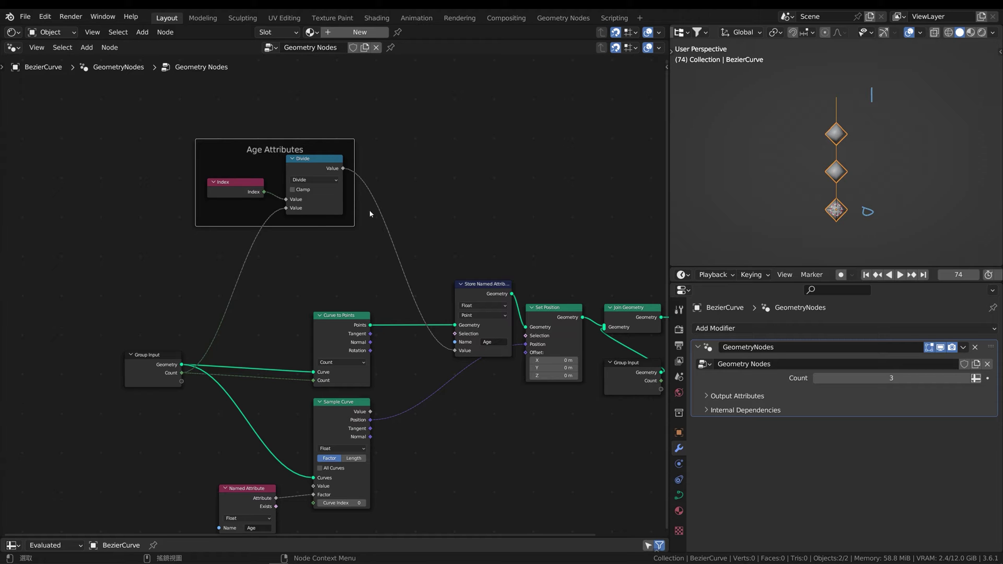
Step: Insert an Add math node after Divide and try out different offset values
key("shift+a")
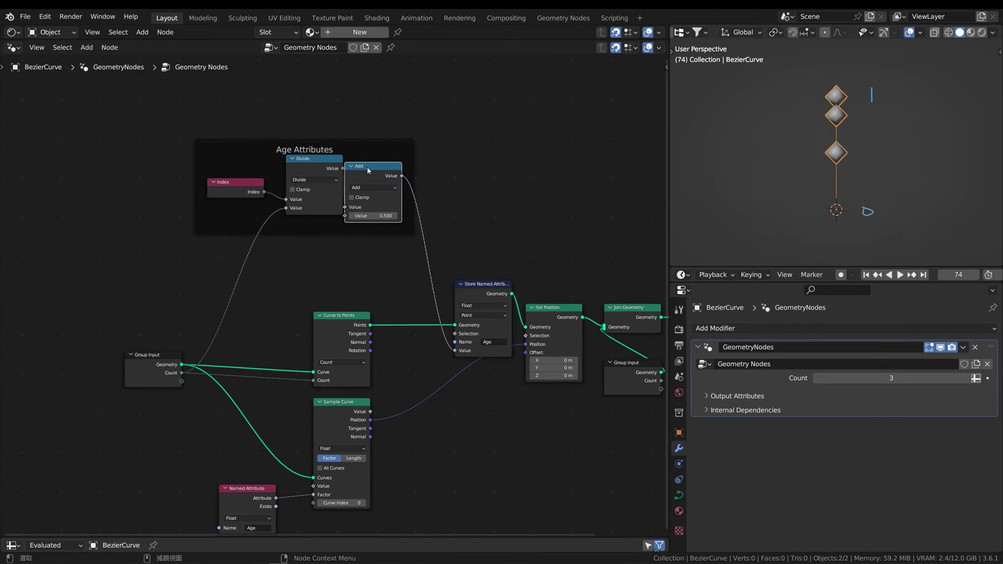
left_click(349, 155)
mouse_move(382, 208)
left_mouse_down()
mouse_move(418, 208)
mouse_move(381, 208)
left_mouse_up()
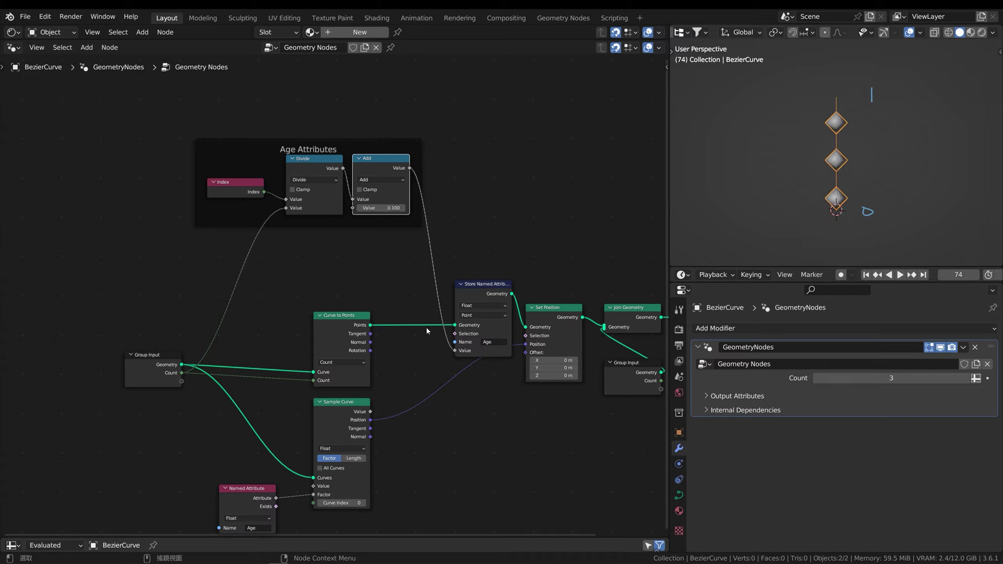
left_click_drag(443, 537, 424, 436)
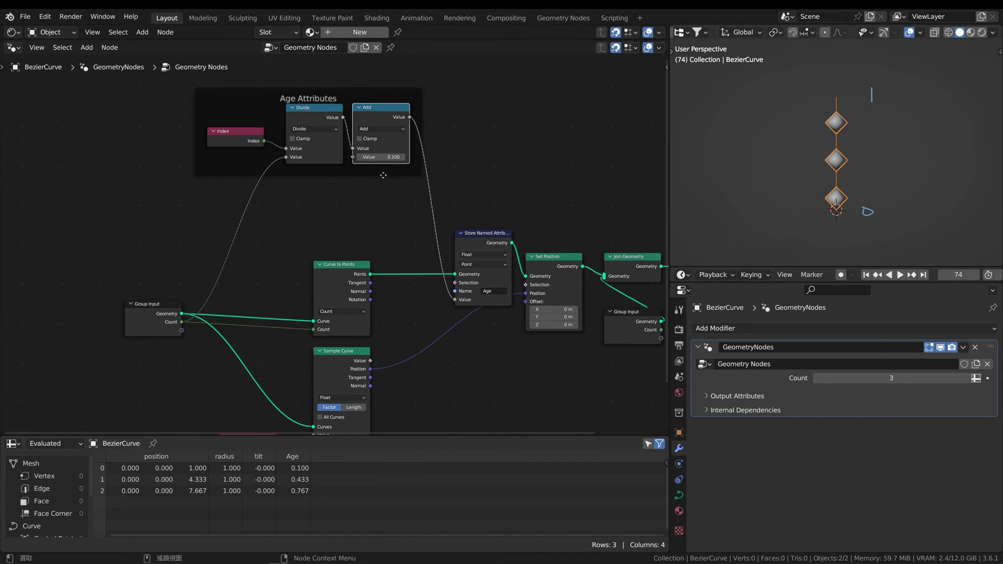
mouse_move(381, 156)
left_mouse_down()
mouse_move(413, 157)
mouse_move(366, 157)
left_mouse_up()
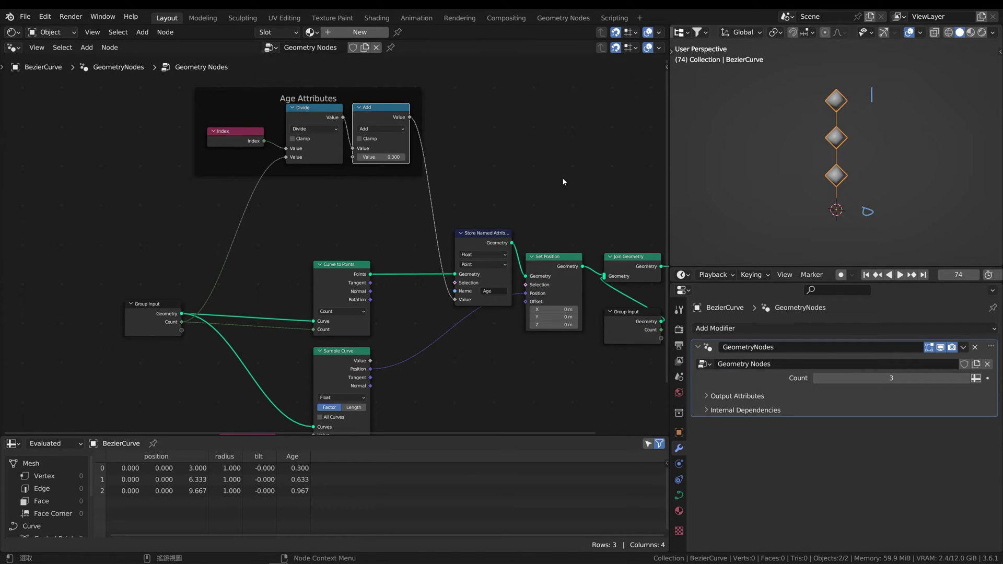
middle_click_drag(422, 112, 395, 119)
Step: Duplicate the Add node before Store Named Attribute and change the copy to Fraction
key("shift+d")
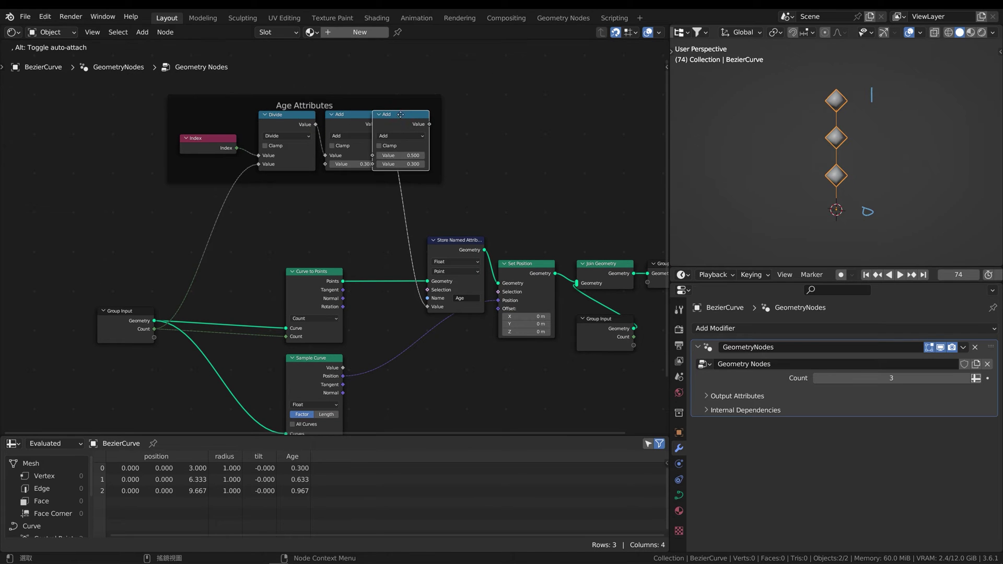
left_click(409, 120)
left_click_drag(408, 124, 425, 124)
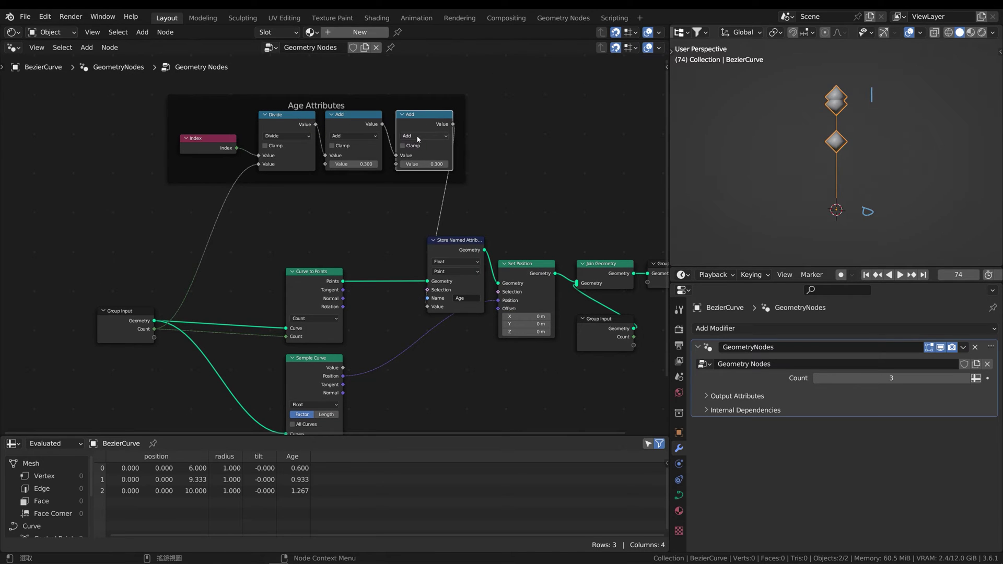
left_click(423, 136)
left_click(555, 199)
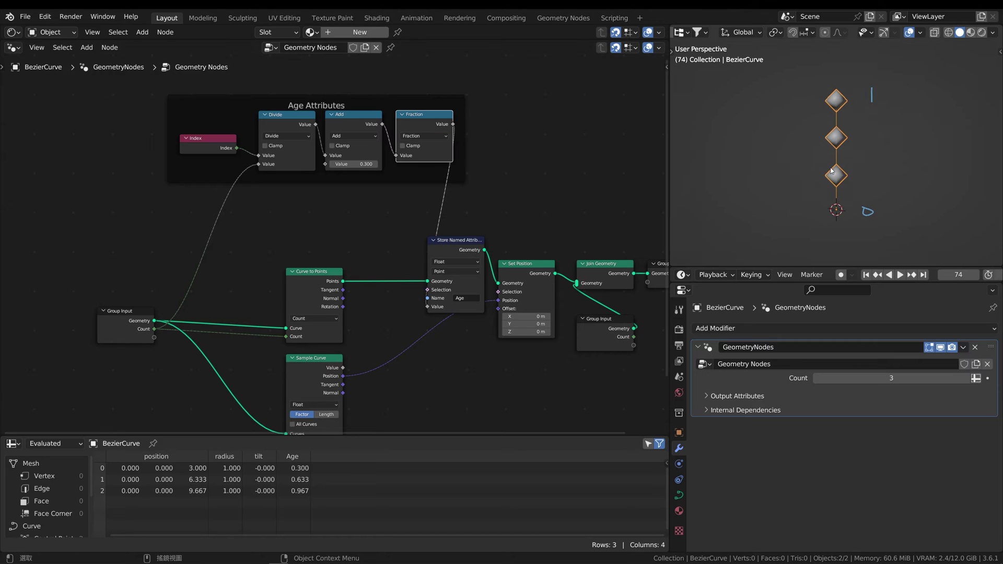
Step: Set the Add offset to 7, giving Age values 1.000, 0.333, 0.667
left_click_drag(354, 164, 425, 159)
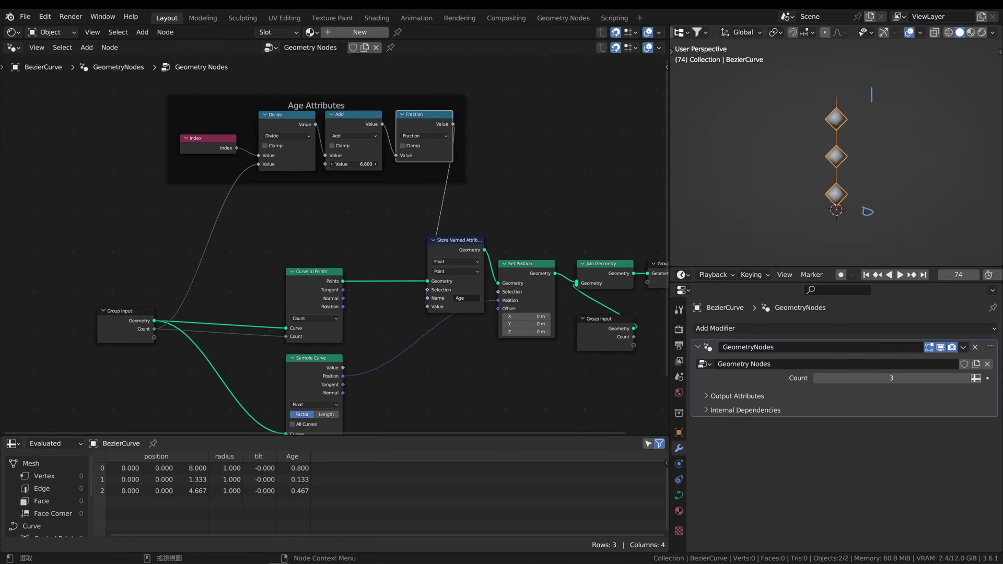
left_click_drag(361, 164, 369, 164)
left_click_drag(384, 120, 306, 152)
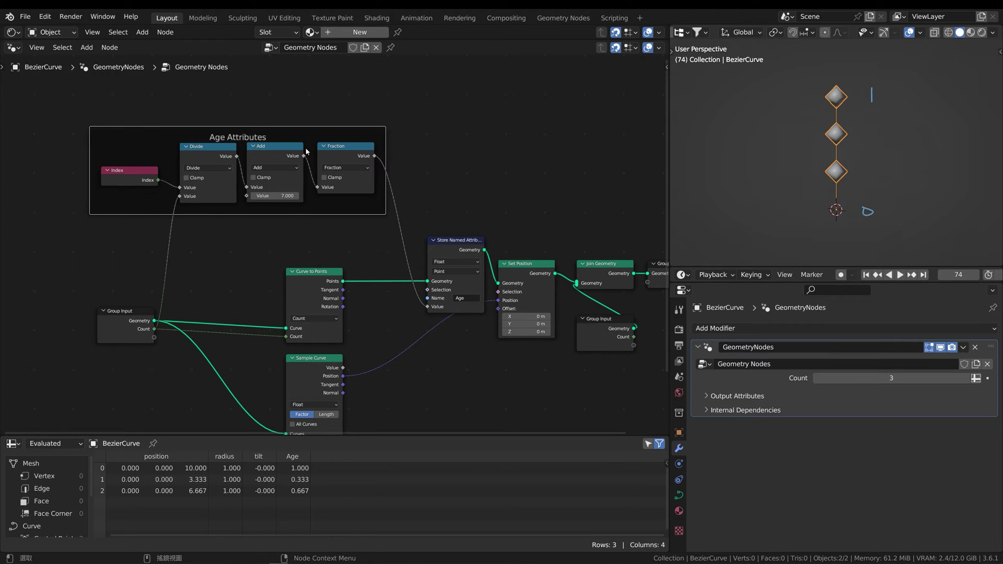
scroll(357, 272, "down", 3)
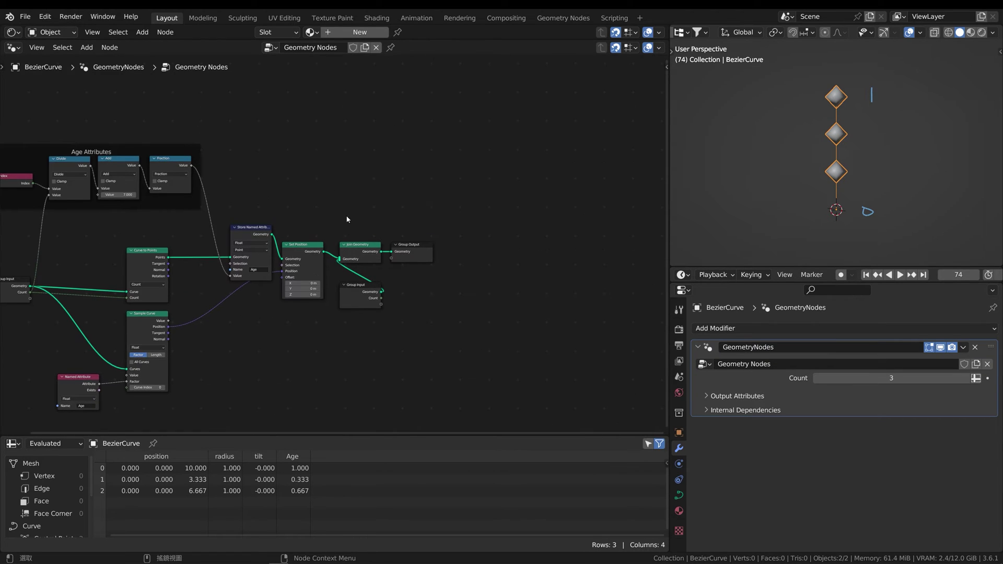
Step: Delete the Join Geometry node and spare Group Input, and move Group Output right
left_click_drag(360, 244, 389, 346)
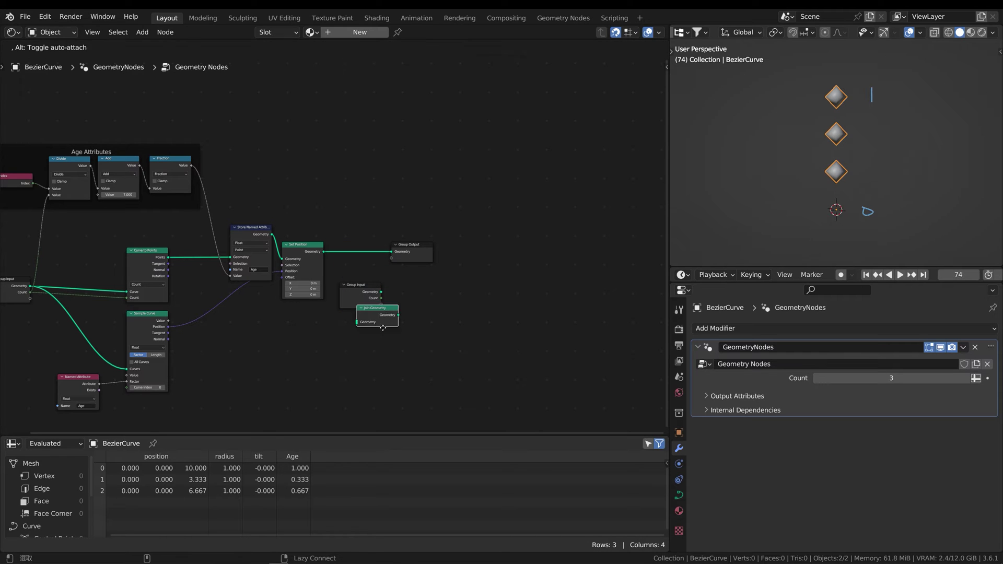
key("x")
left_click(363, 287)
key("x")
left_click_drag(406, 241, 503, 242)
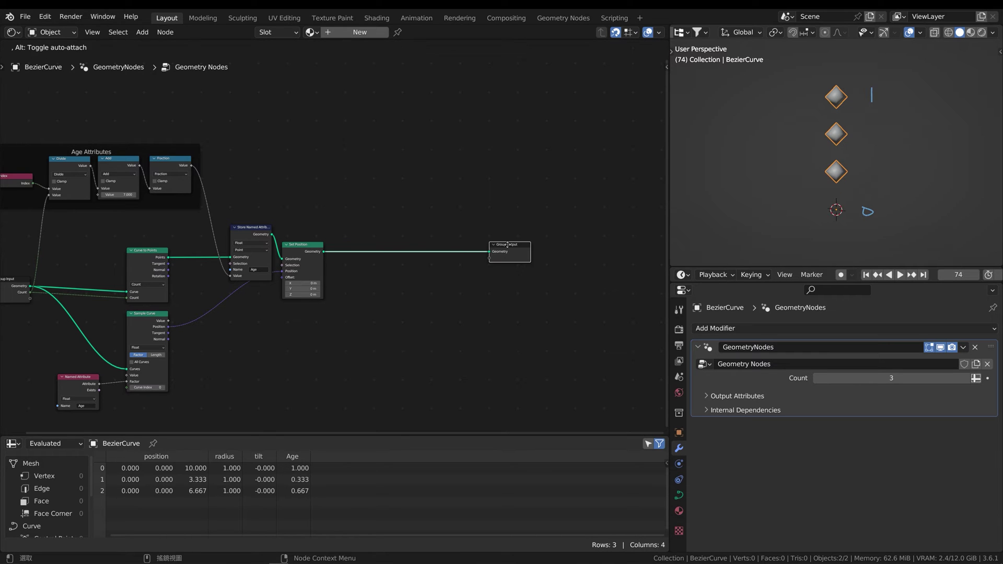
Step: Insert an Instance on Points node just before Group Output
scroll(438, 282, "up", 1)
key("q")
mouse_move(396, 281)
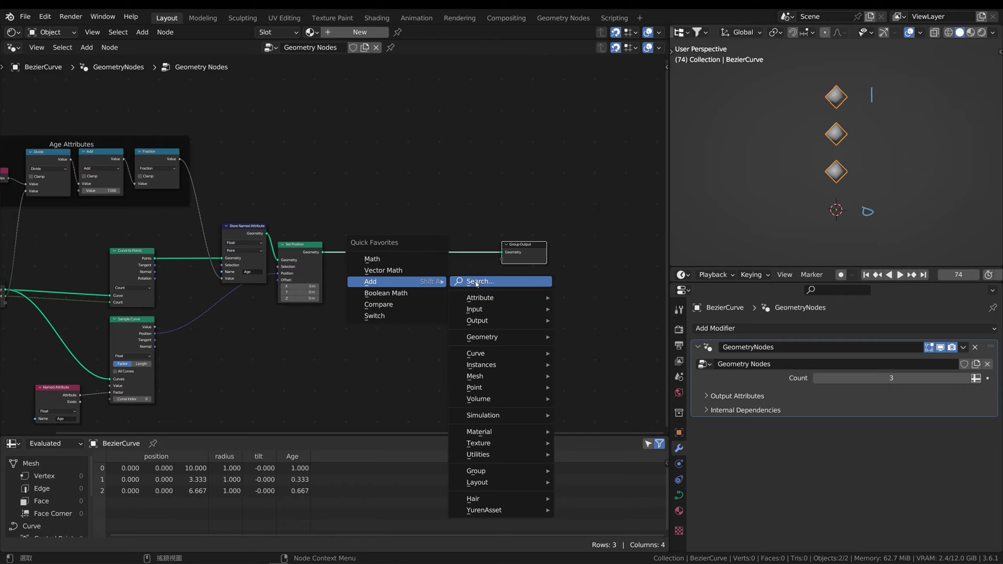
left_click(477, 283)
type("inst")
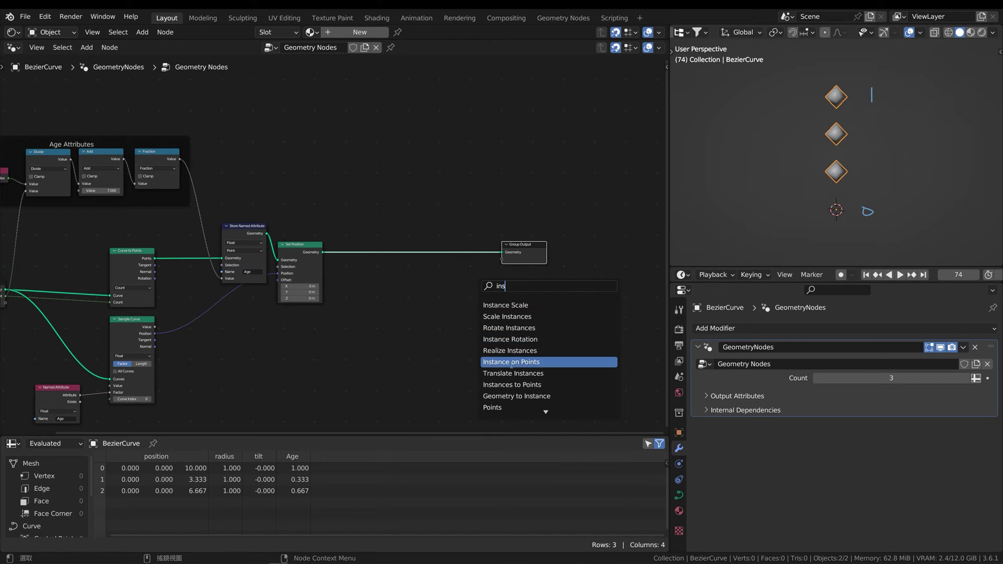
left_click(501, 362)
left_click(467, 302)
key("g")
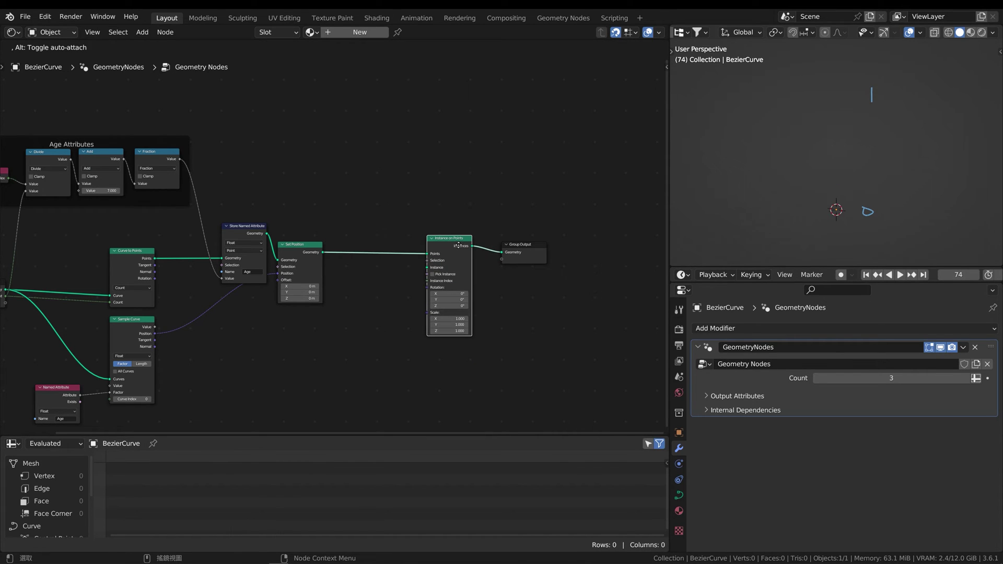
left_click(473, 319)
Step: Add a UV Sphere with 6 segments and 4 rings as the instance mesh
key("q")
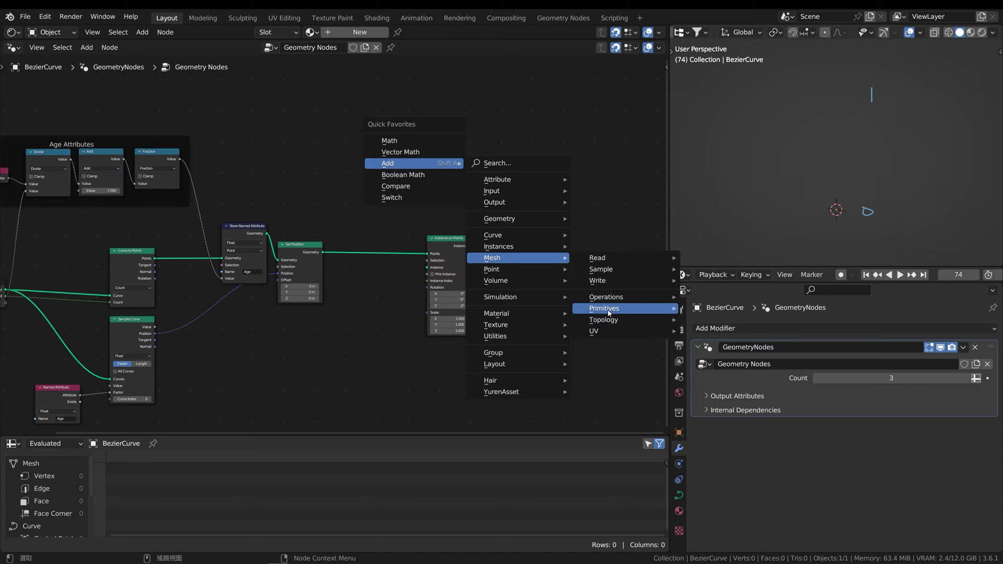
left_click(724, 389)
left_click(353, 180)
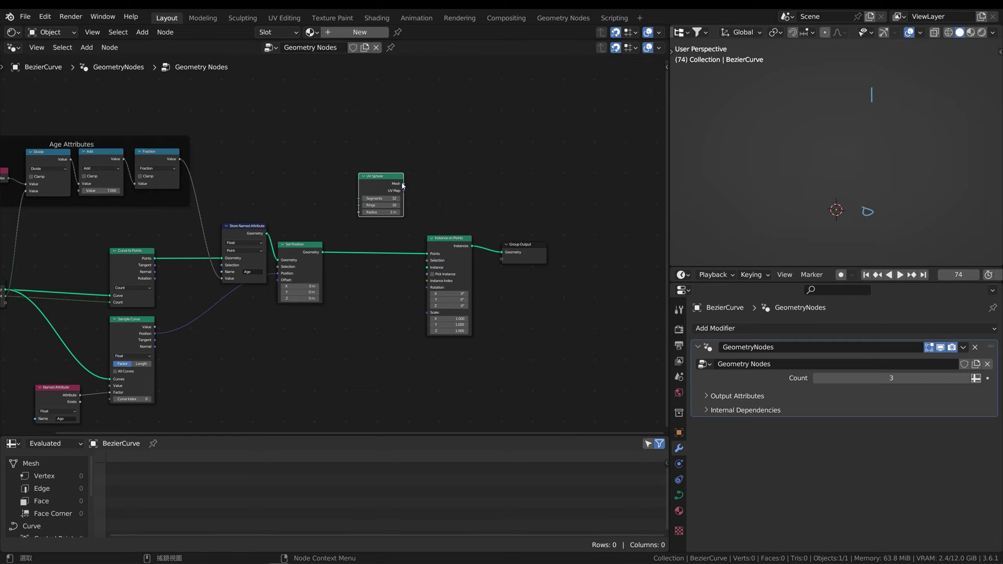
mouse_move(403, 184)
left_mouse_down()
mouse_move(437, 282)
mouse_move(428, 267)
left_mouse_up()
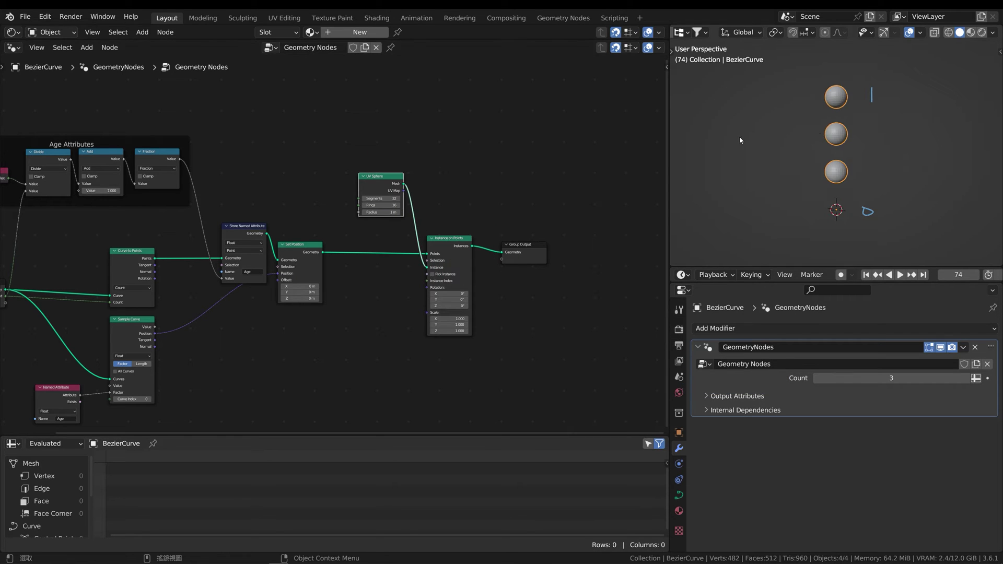
key("Tab")
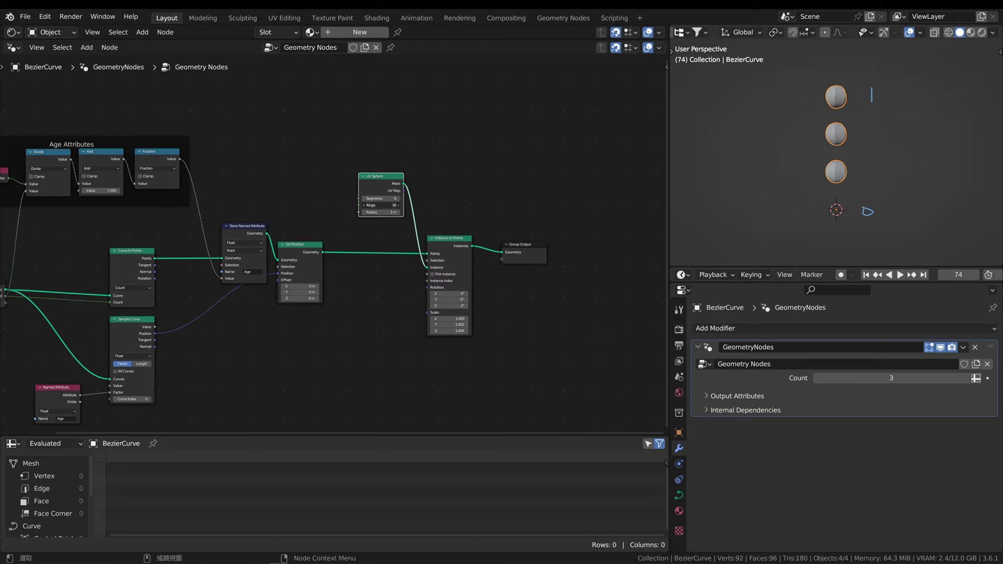
type("4")
key("Return")
left_click_drag(391, 184, 460, 183)
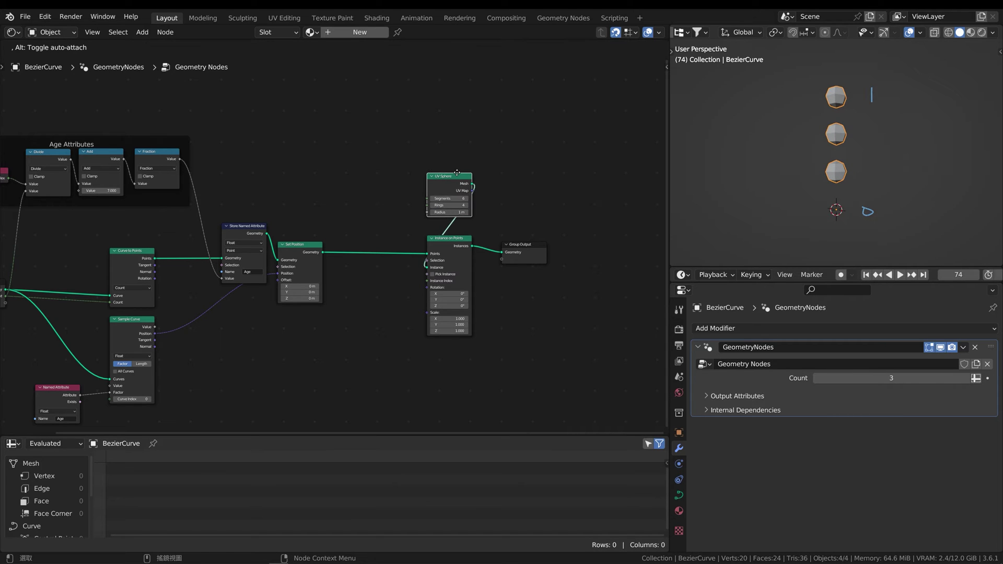
Step: Expose the sphere radius as a modifier Radius input, keeping it at 1 m
middle_click_drag(268, 207, 283, 208)
scroll(489, 235, "up", 1)
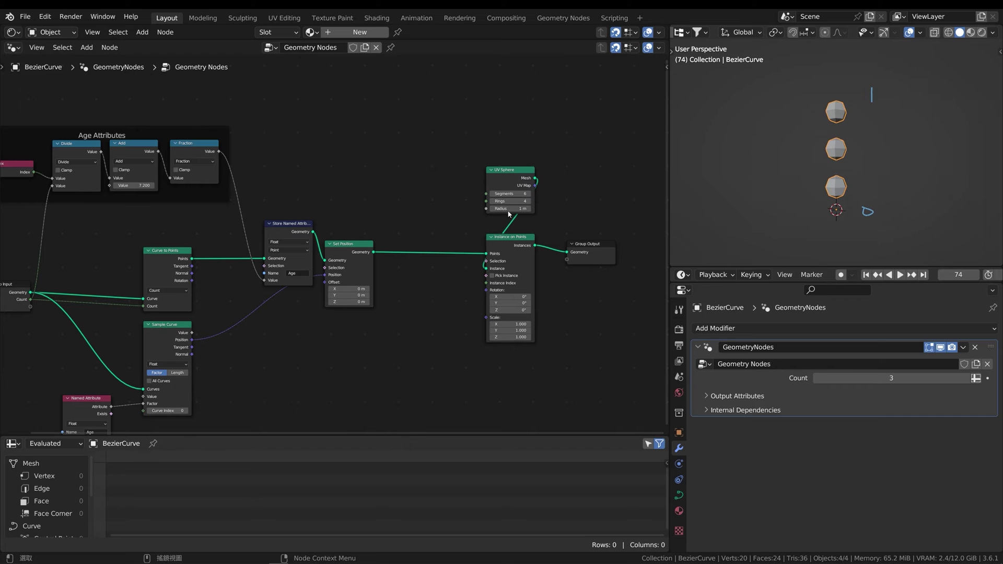
middle_click_drag(433, 232, 488, 215)
left_click_drag(557, 199, 101, 304)
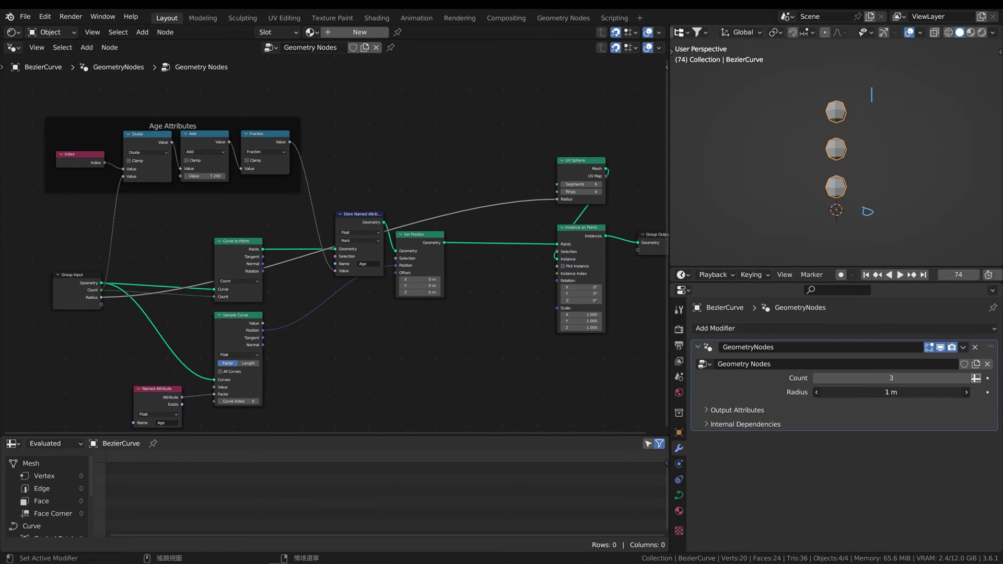
left_click_drag(890, 392, 883, 392)
key("ctrl+z")
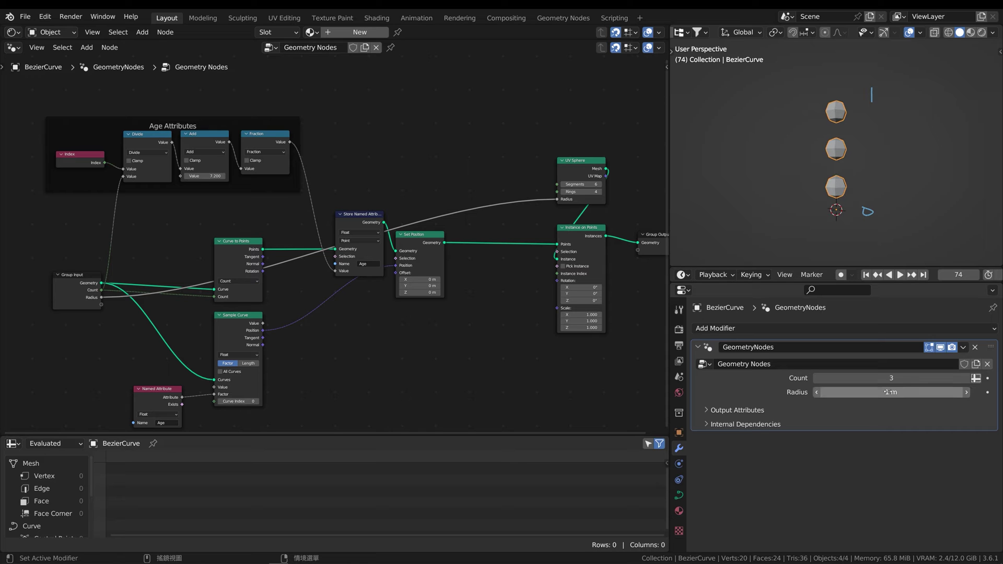
scroll(469, 294, "up", 2)
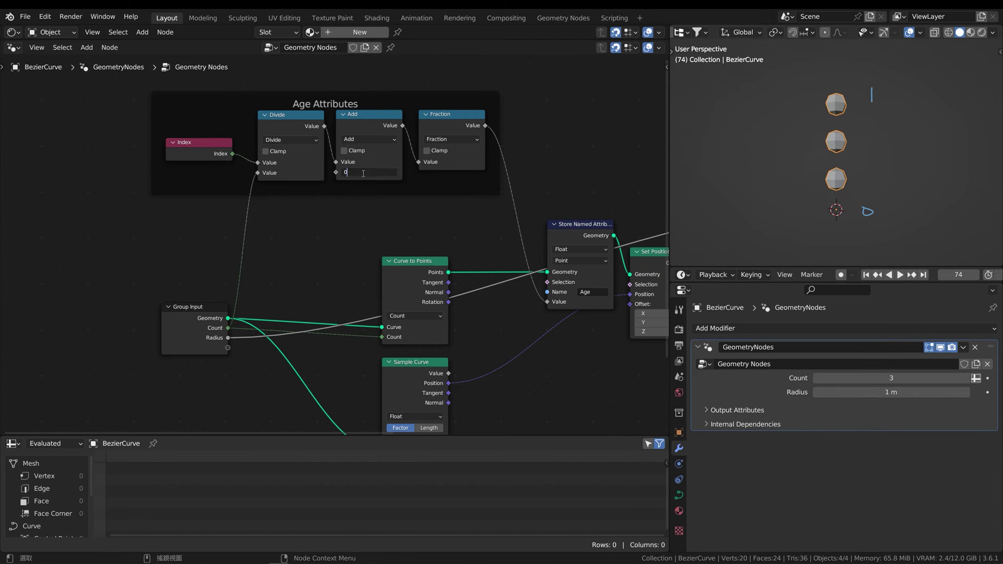
scroll(345, 226, "down", 2)
Step: Add a Scene Time node and feed its Seconds into the Add offset
left_click_drag(248, 298, 185, 329)
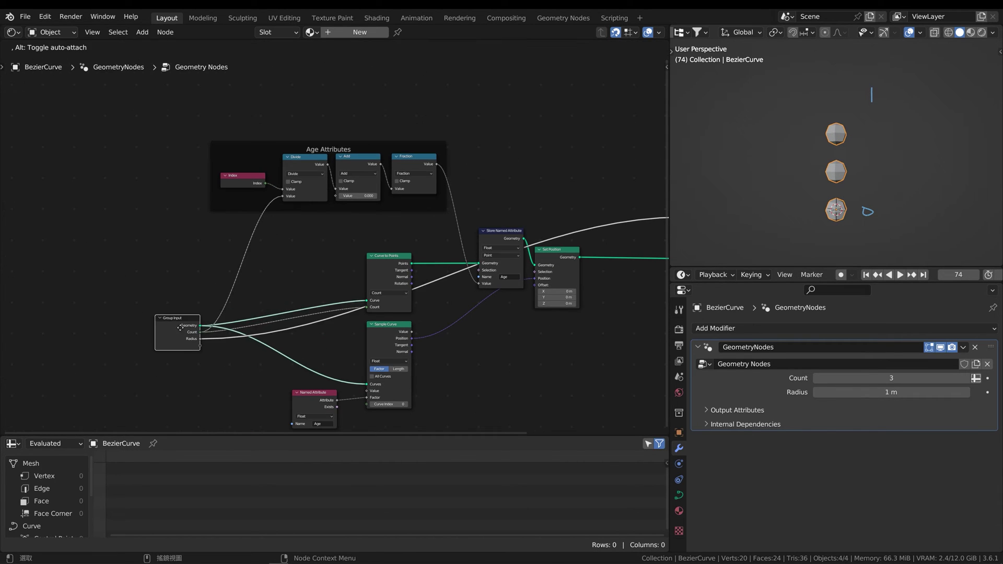
key("shift+a")
left_click(386, 227)
type("sc")
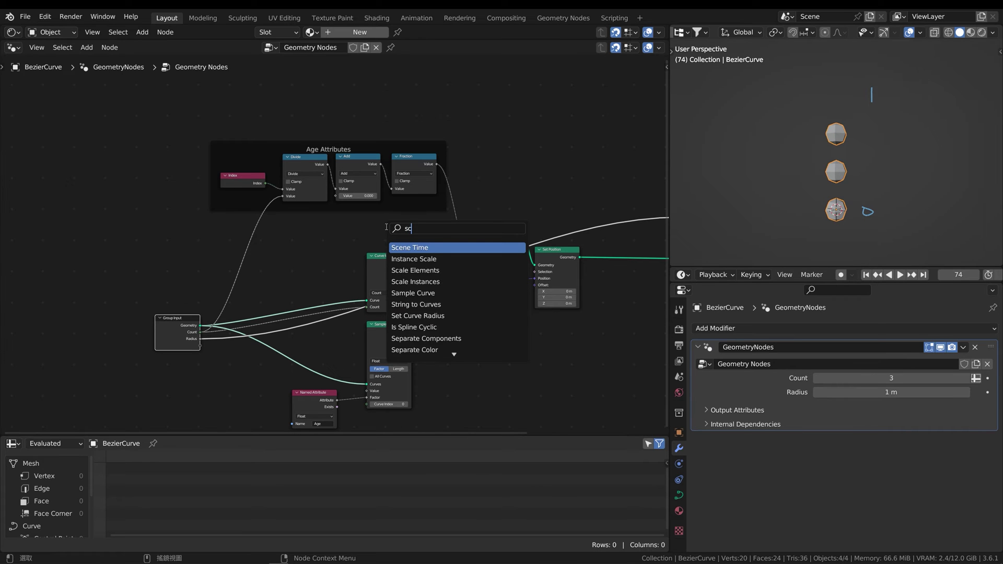
type("ene")
key("Return")
left_click(330, 247)
scroll(330, 247, "up", 2)
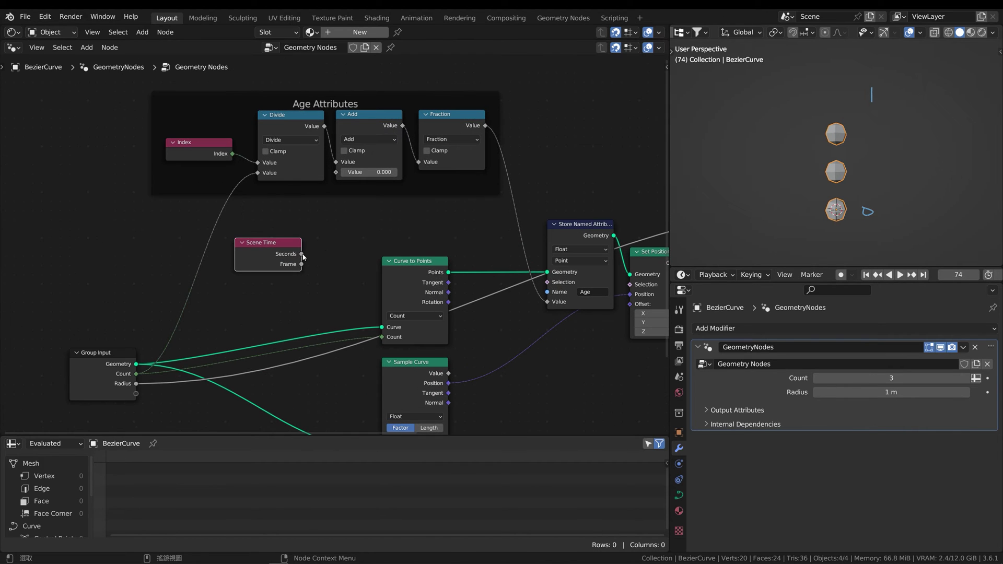
left_click_drag(302, 254, 336, 173)
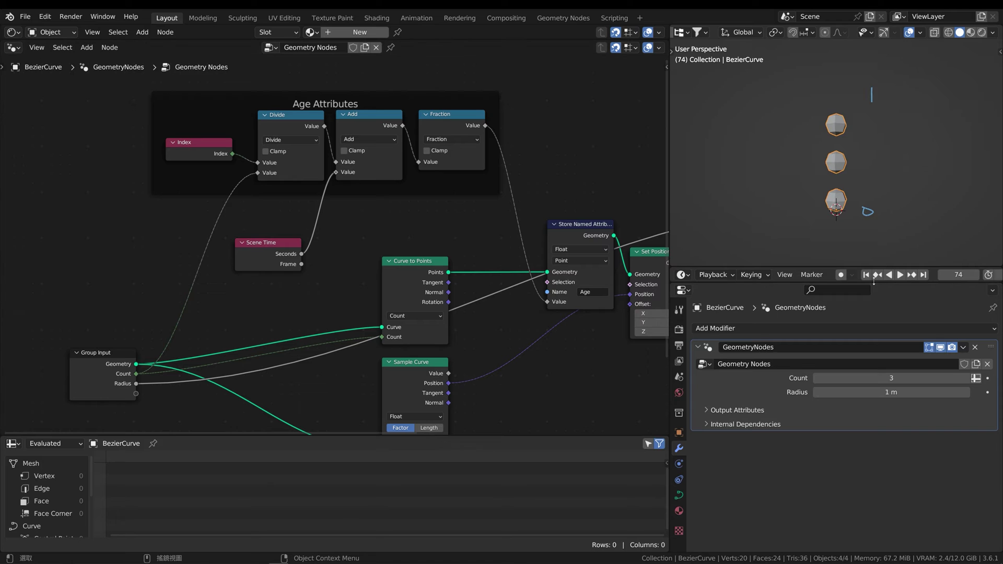
left_click_drag(266, 243, 138, 234)
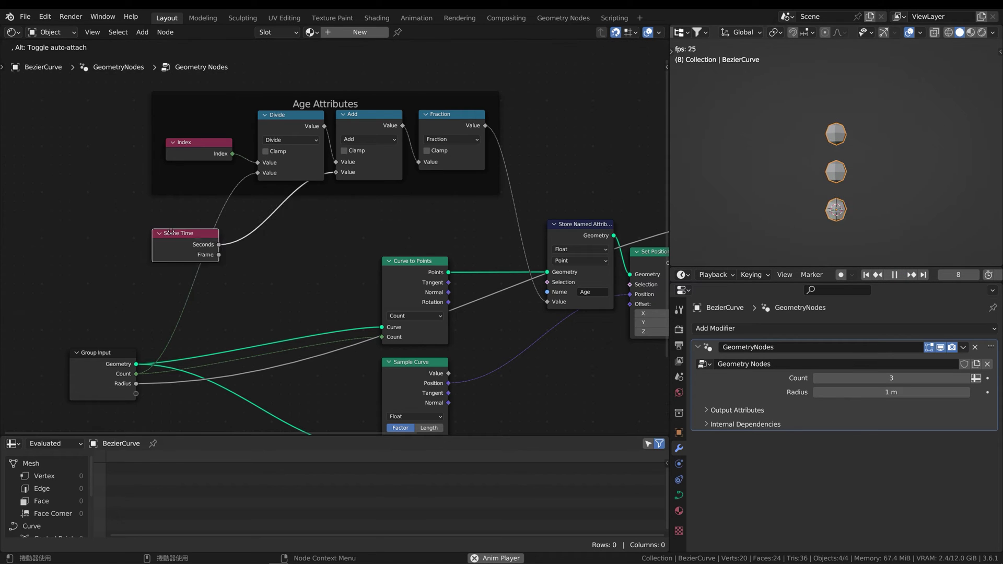
left_click(279, 245)
Step: Multiply the Seconds by a new group input exposed as the Speed modifier value
key("q")
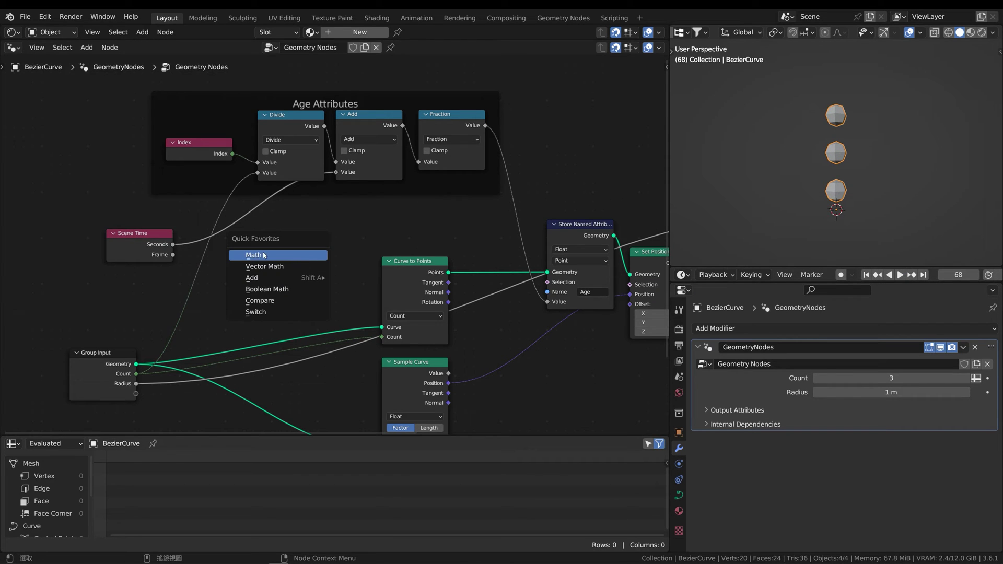
left_click(267, 255)
left_click(285, 237)
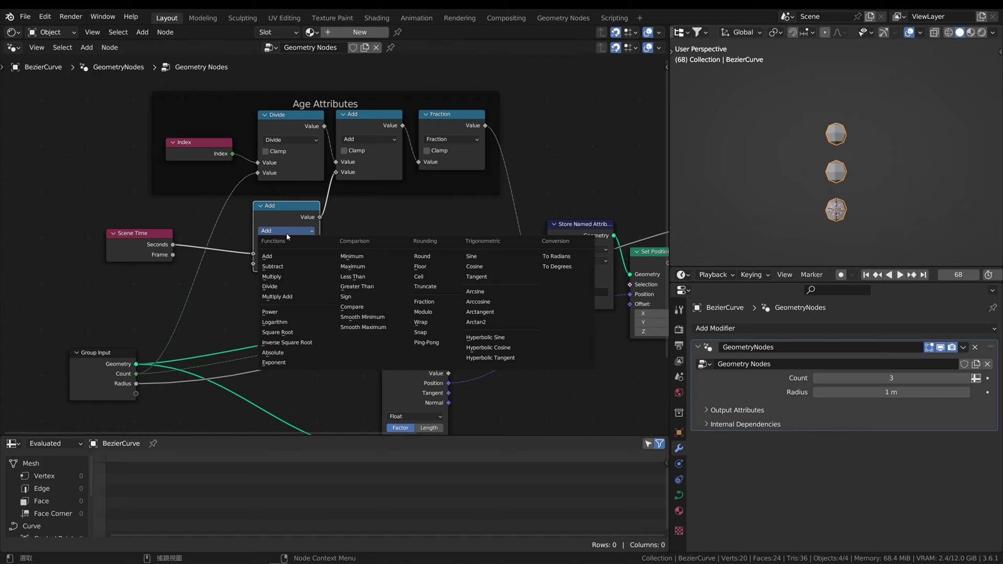
left_click(272, 276)
left_click_drag(253, 264, 136, 395)
key("n")
type("Speed")
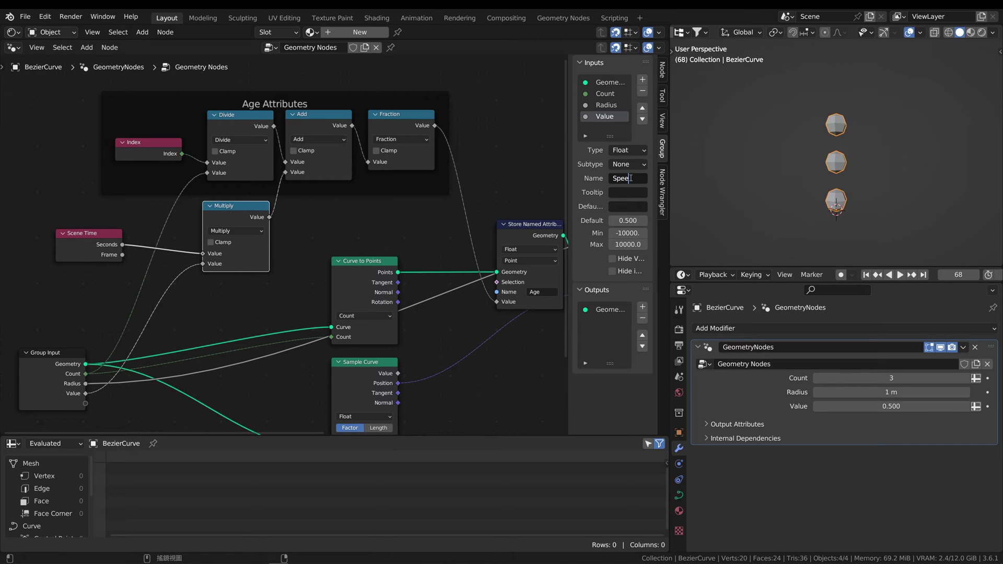
Step: Play the animation while trying Speed values of 0.1 and 5
left_click(900, 280)
left_click(891, 407)
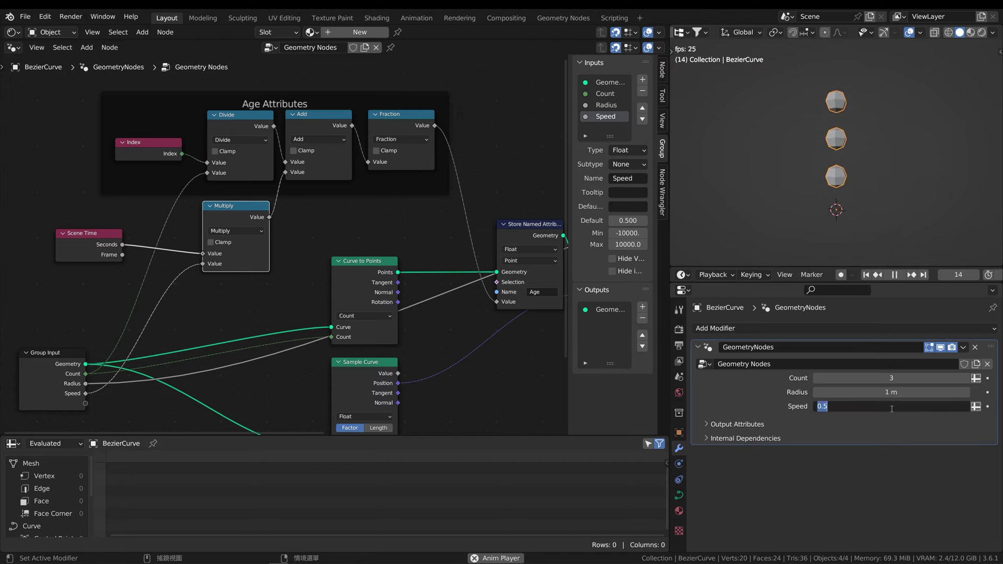
type("0.1")
key("Return")
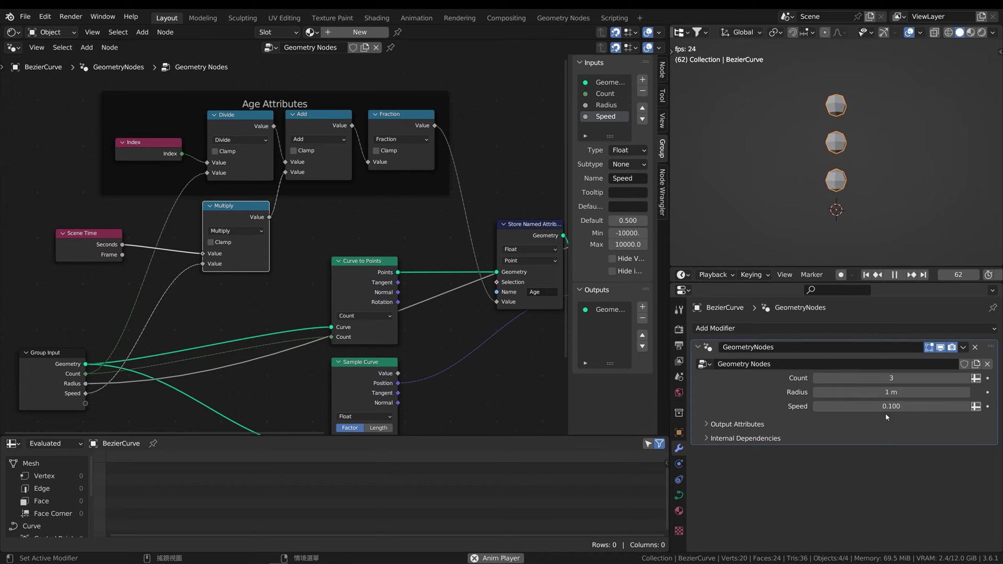
left_click(888, 406)
type("5")
key("Return")
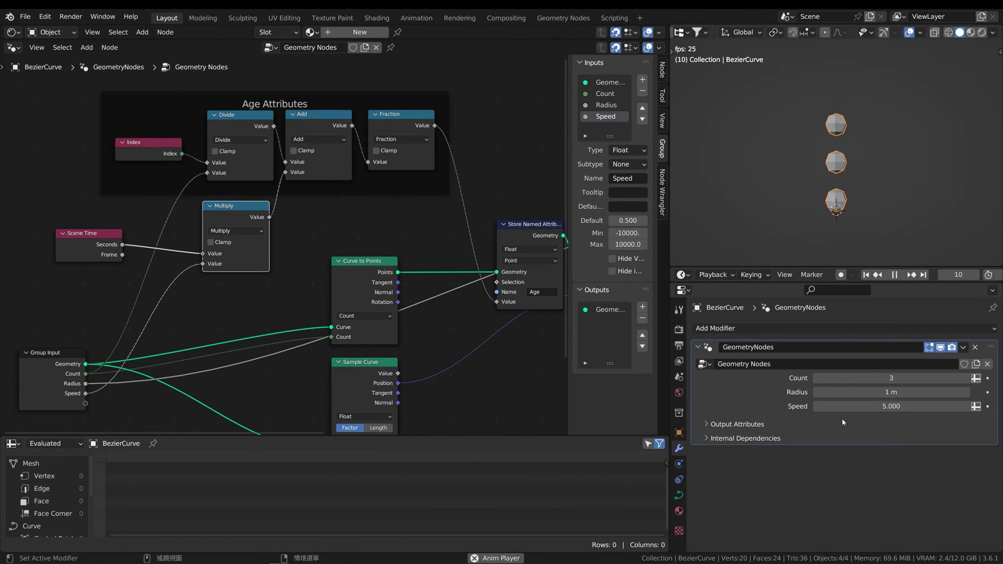
Step: Set Speed back to 0.5 and stop playback
left_click(888, 407)
key("Escape")
left_click(889, 406)
type(".5")
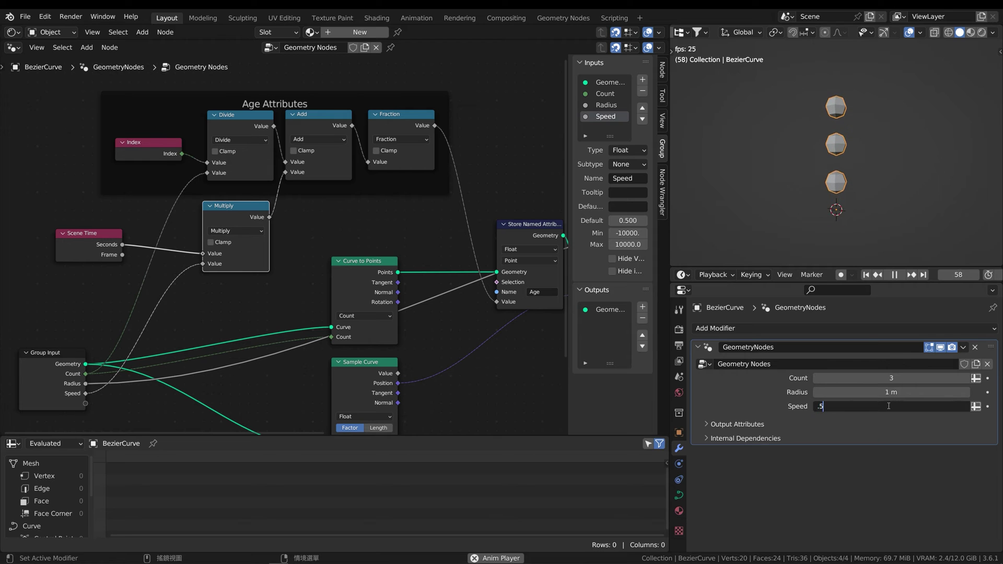
key("Return")
left_click(898, 275)
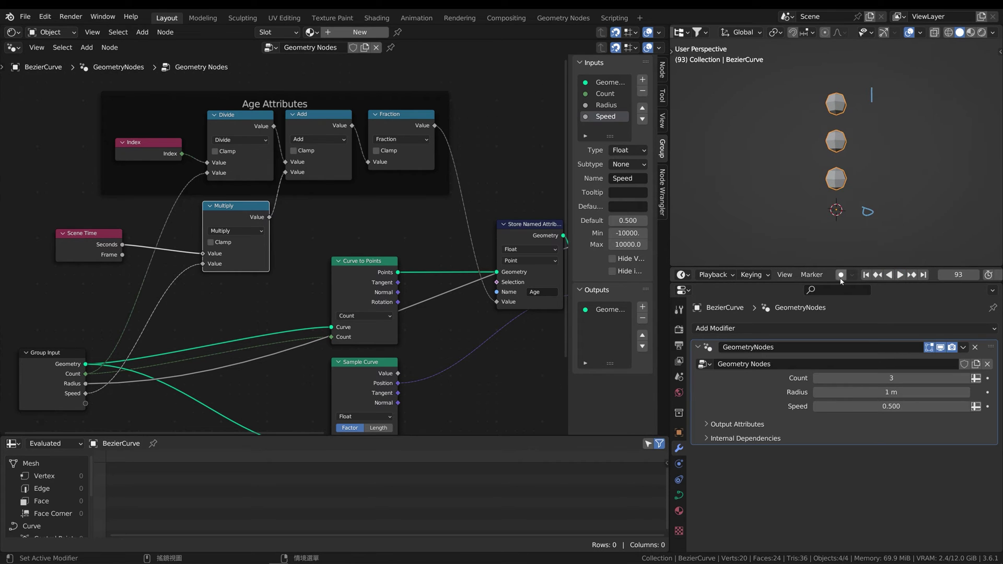
Step: Rewind to frame 1 and link a detached Age Named Attribute into Instance on Points Scale
left_click(866, 276)
scroll(380, 178, "down", 2)
scroll(380, 177, "down", 2)
scroll(379, 178, "down", 1)
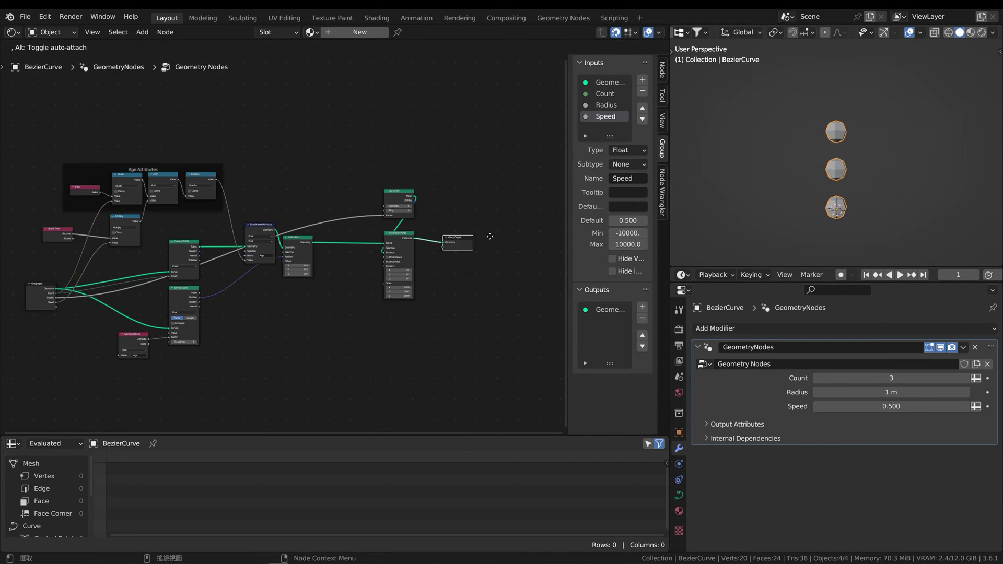
scroll(380, 178, "up", 1)
scroll(379, 178, "up", 3)
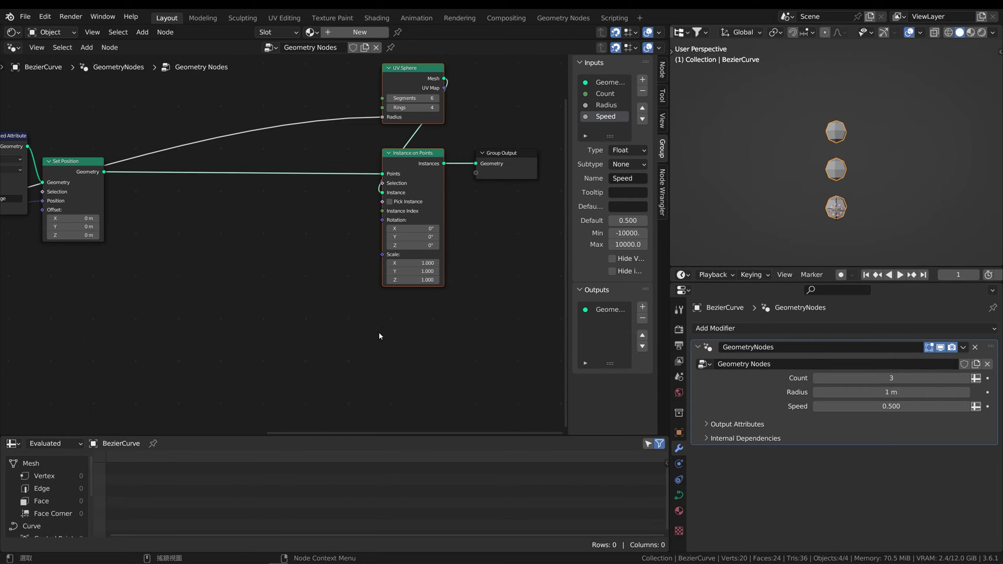
key("q")
scroll(155, 351, "left", 3)
scroll(224, 320, "left", 4)
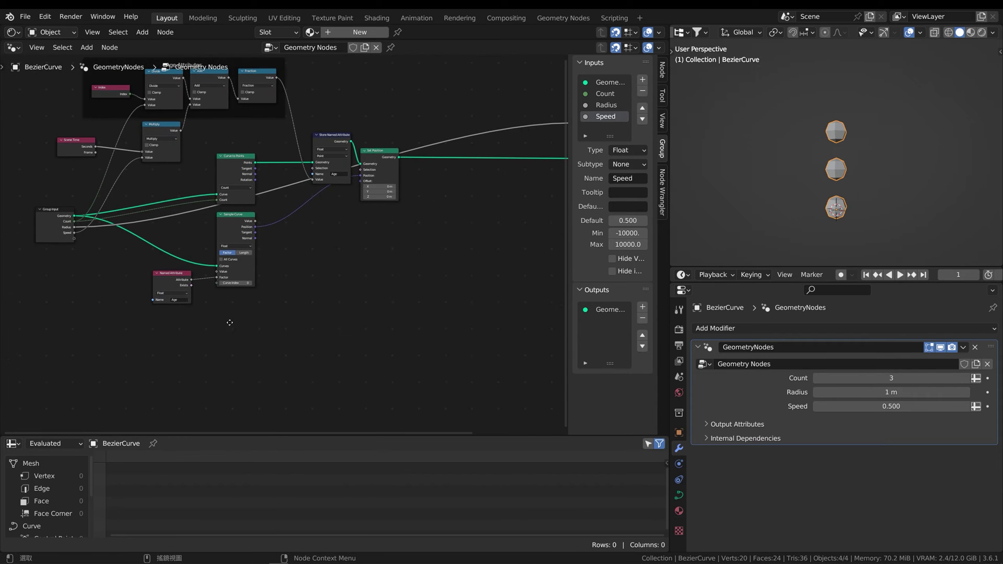
scroll(210, 277, "left", 3)
key("alt+d")
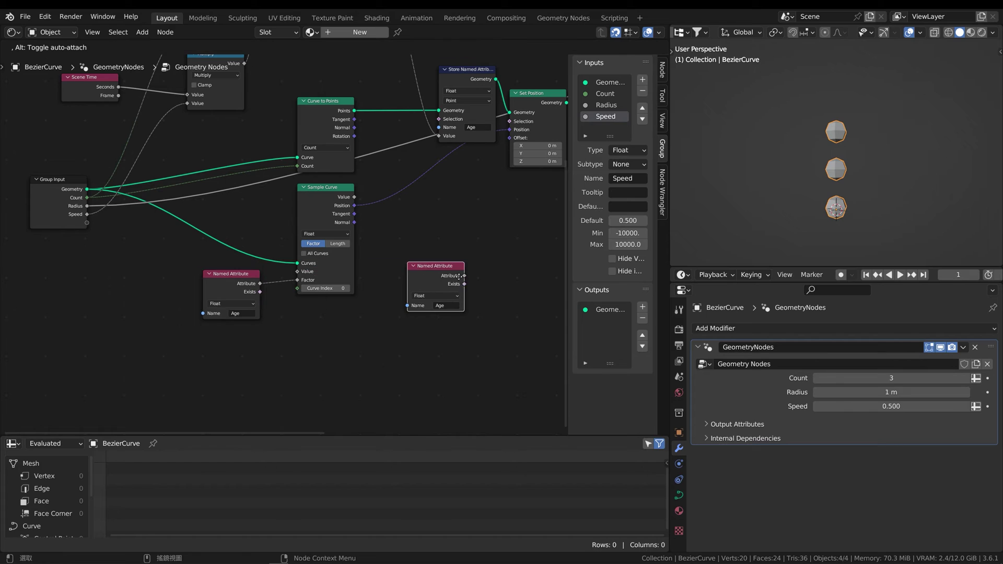
left_click(311, 281)
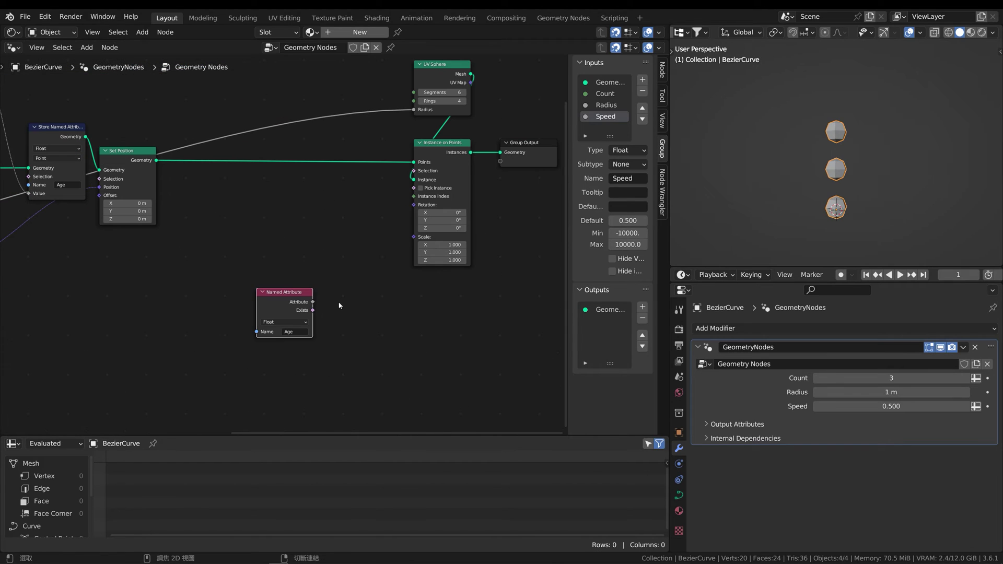
mouse_move(315, 306)
left_mouse_down()
mouse_move(425, 235)
mouse_move(414, 238)
left_mouse_up()
Step: Set the modifier Count to 30 and deselect the curve
left_click(891, 378)
type("30")
key("Return")
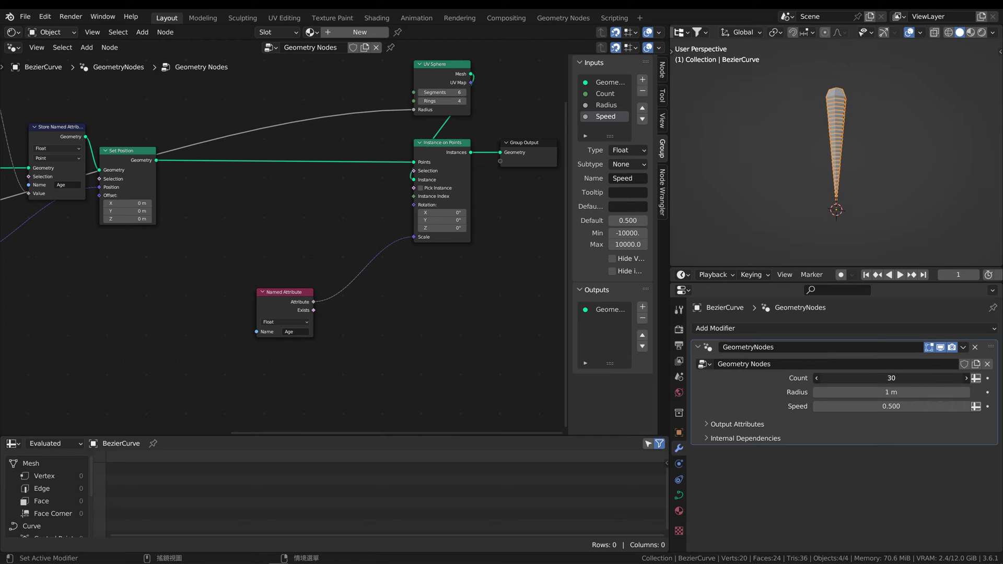
left_click(838, 203)
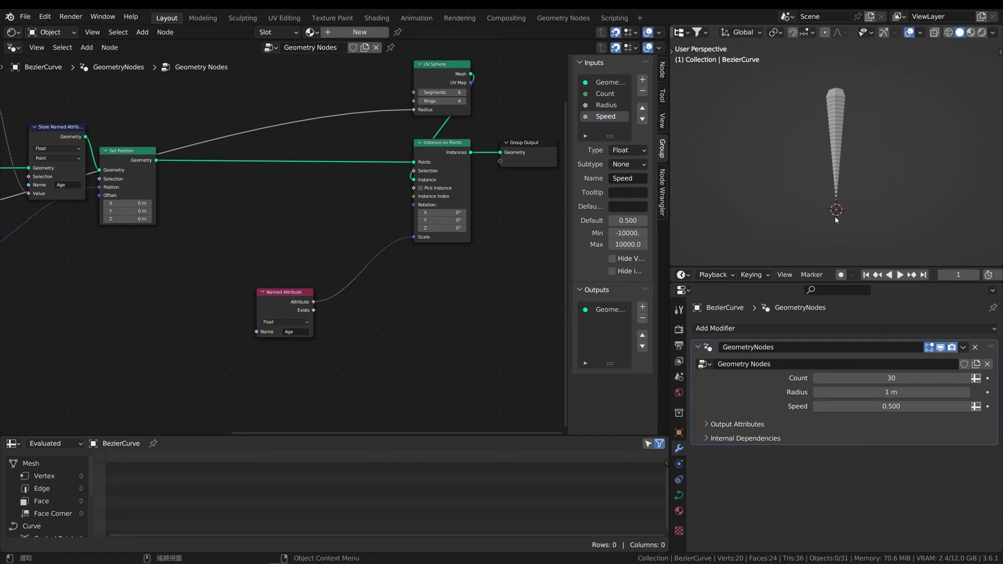
Step: Add a Random Value node above the Age attribute node
left_click_drag(285, 292, 261, 293)
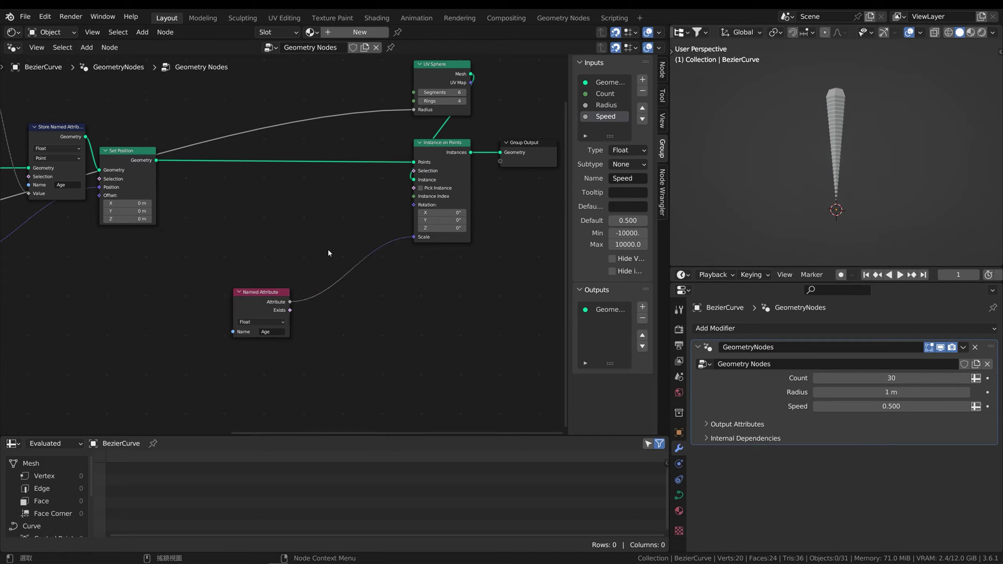
type("q")
type("rand")
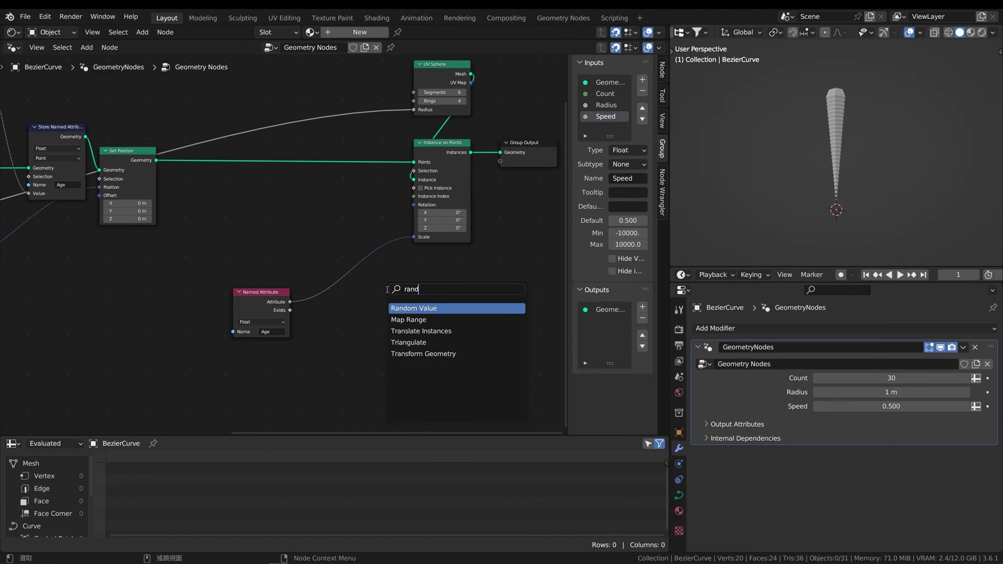
type("om")
key("Return")
left_click(280, 241)
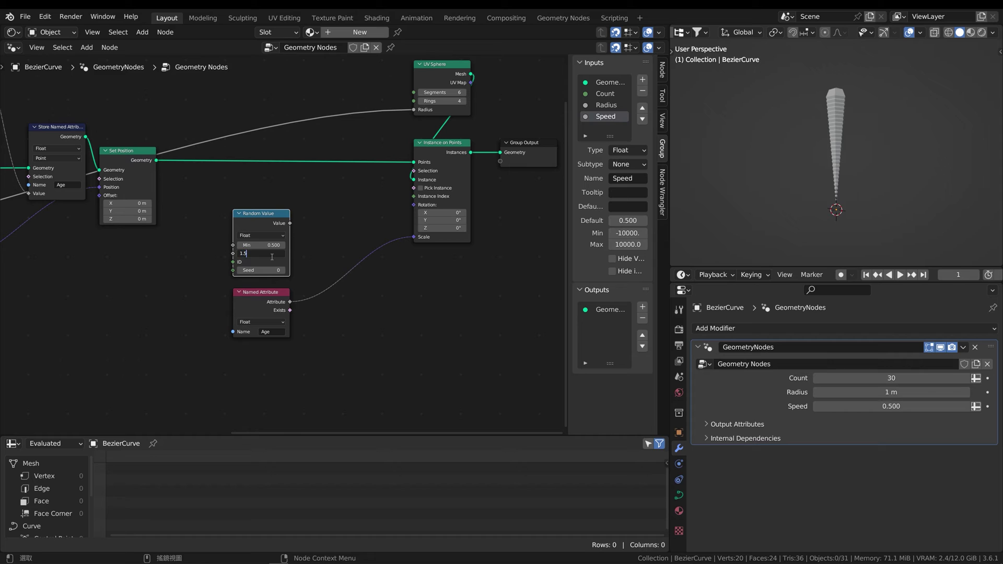
Step: Multiply the Age-to-Scale link by the random value, then preview playback
key("q")
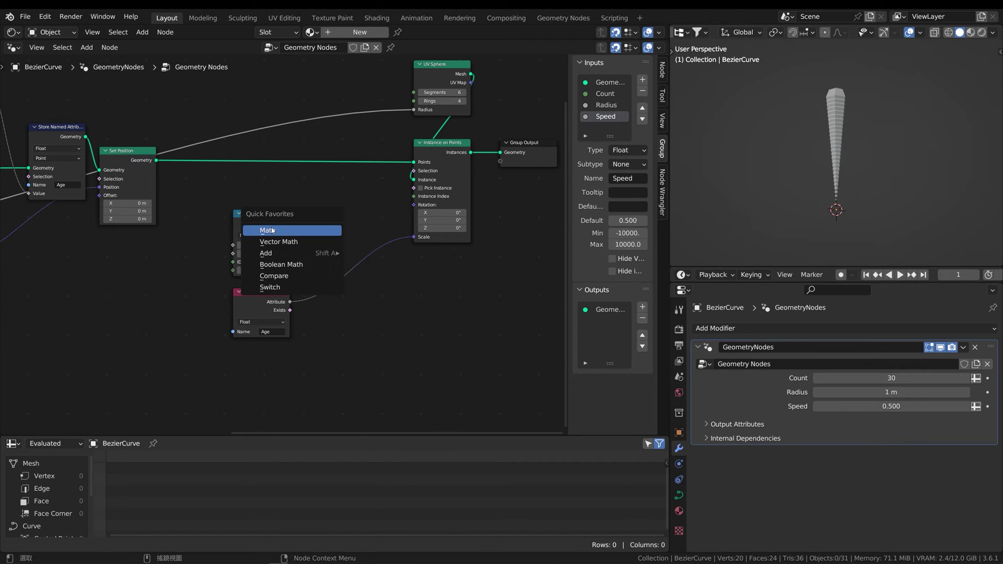
left_click(277, 236)
left_click(337, 262)
left_click(345, 265)
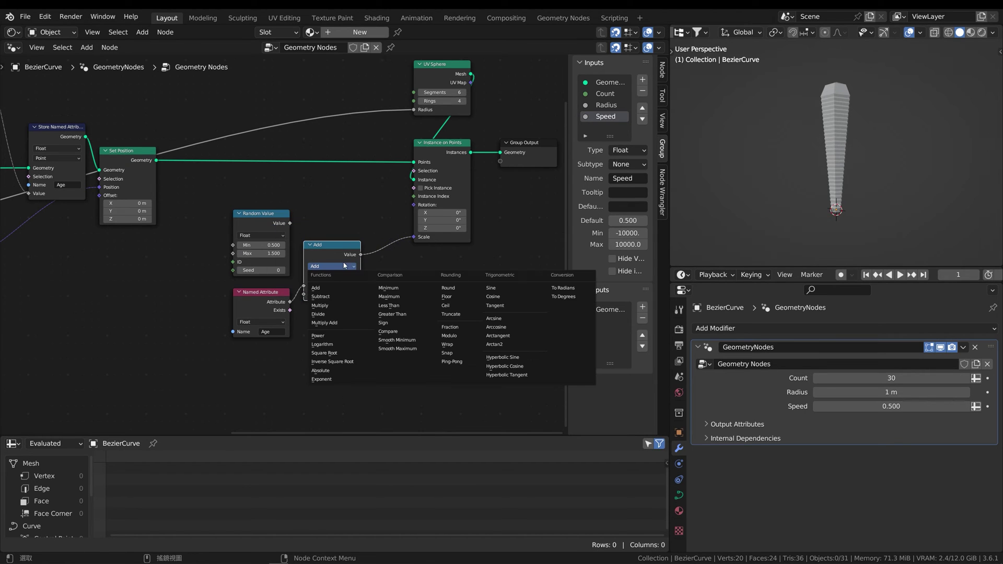
left_click(327, 306)
left_click_drag(328, 249, 343, 249)
left_click_drag(290, 223, 319, 294)
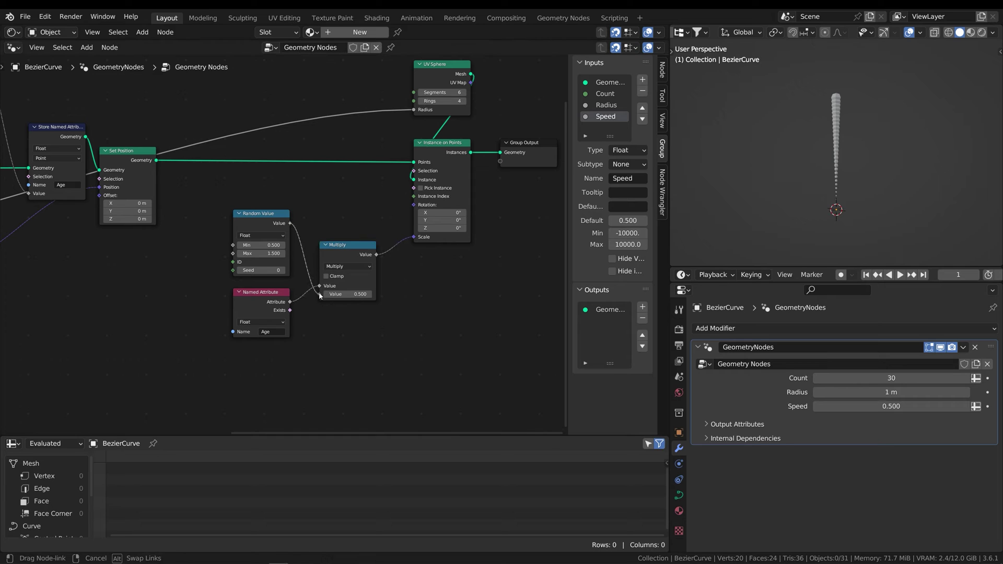
left_click(901, 277)
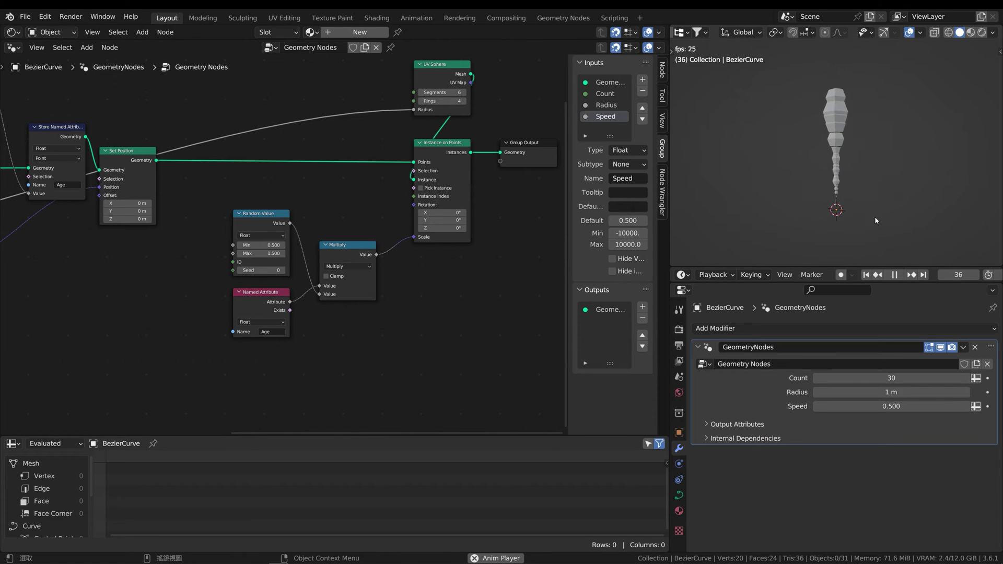
key("Escape")
Step: Feed a duplicated vector Random Value (Min −1) into Set Position Offset and raise Count to 189
middle_click_drag(196, 287, 221, 285)
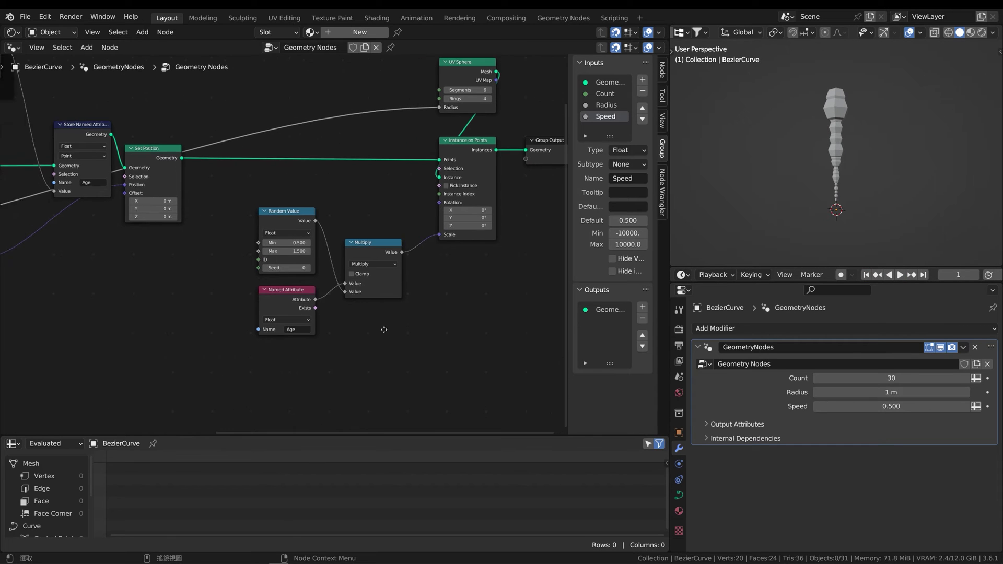
scroll(382, 295, "down", 1)
middle_click_drag(243, 242, 388, 254)
scroll(388, 253, "up", 1)
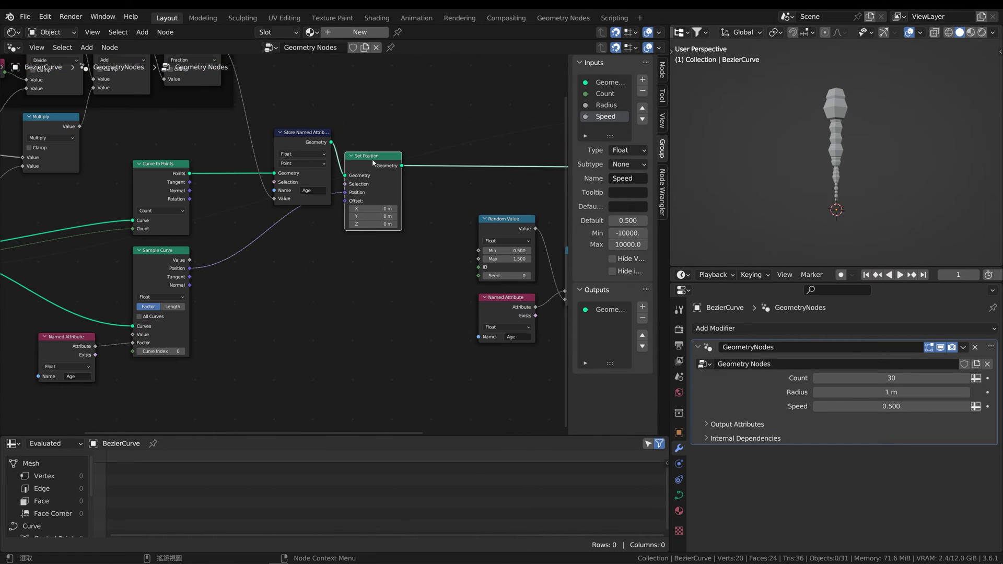
left_click_drag(377, 156, 424, 156)
left_click(506, 221)
key("shift+d")
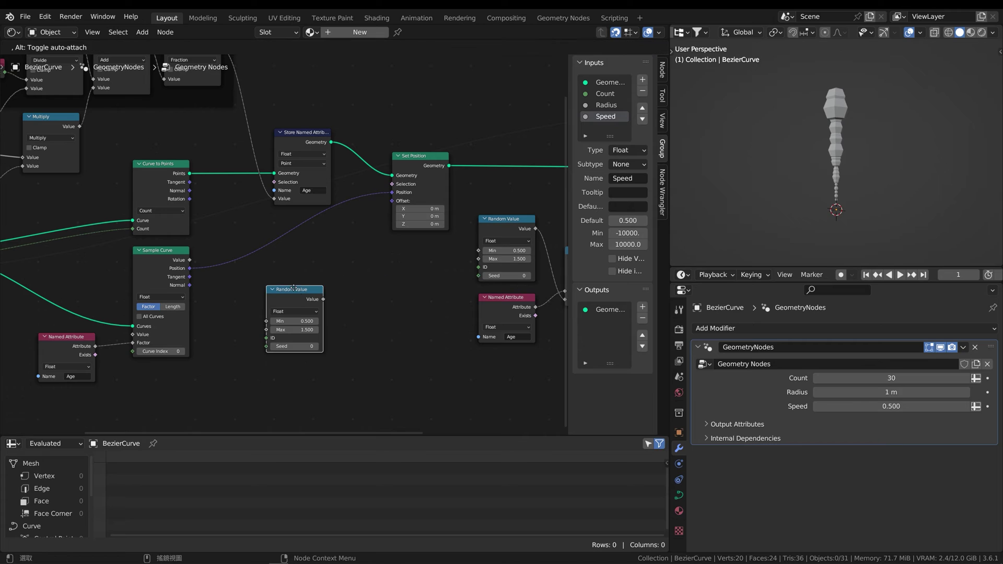
left_click(302, 268)
left_click(302, 288)
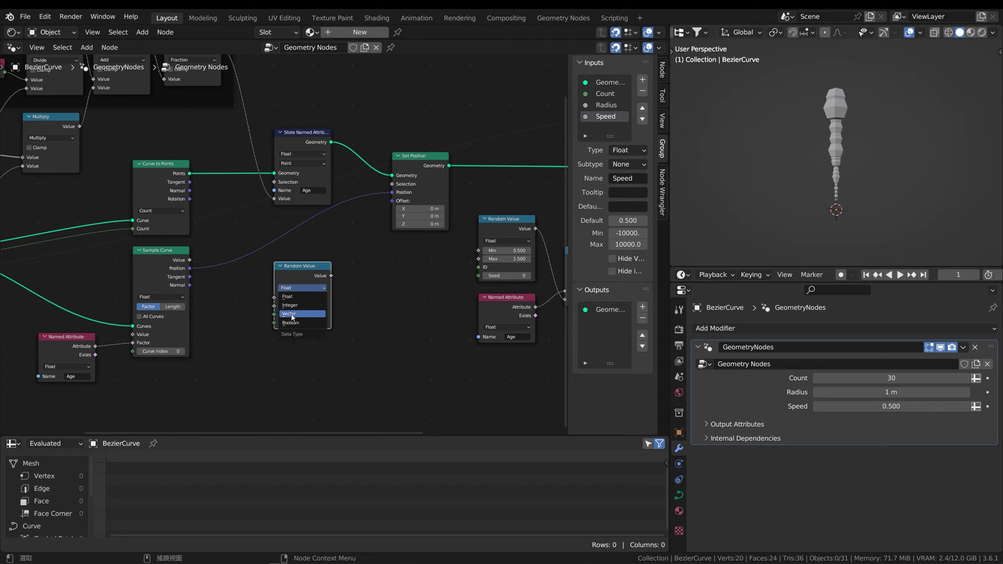
left_click(296, 315)
left_click(303, 305)
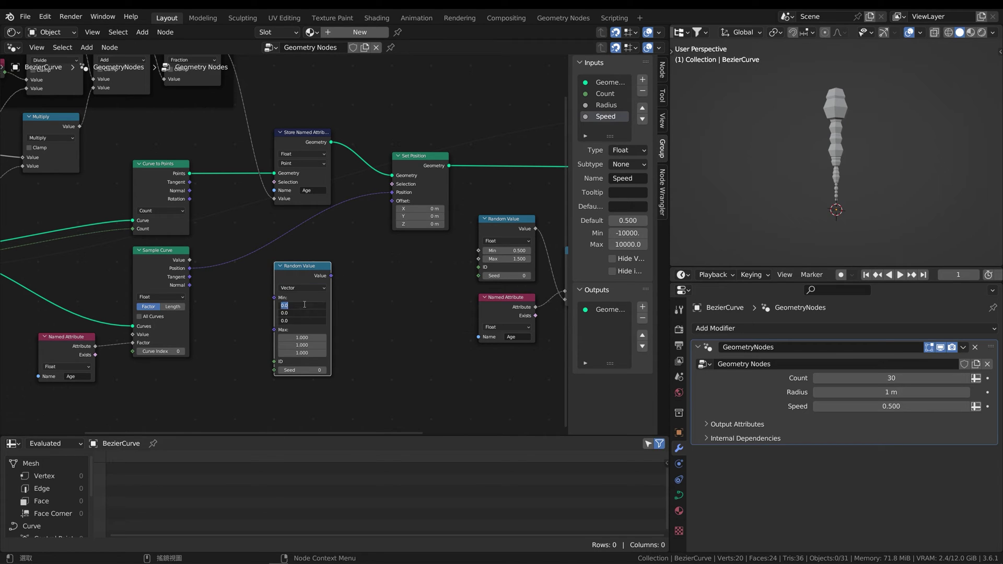
type("-1.000")
key("Return")
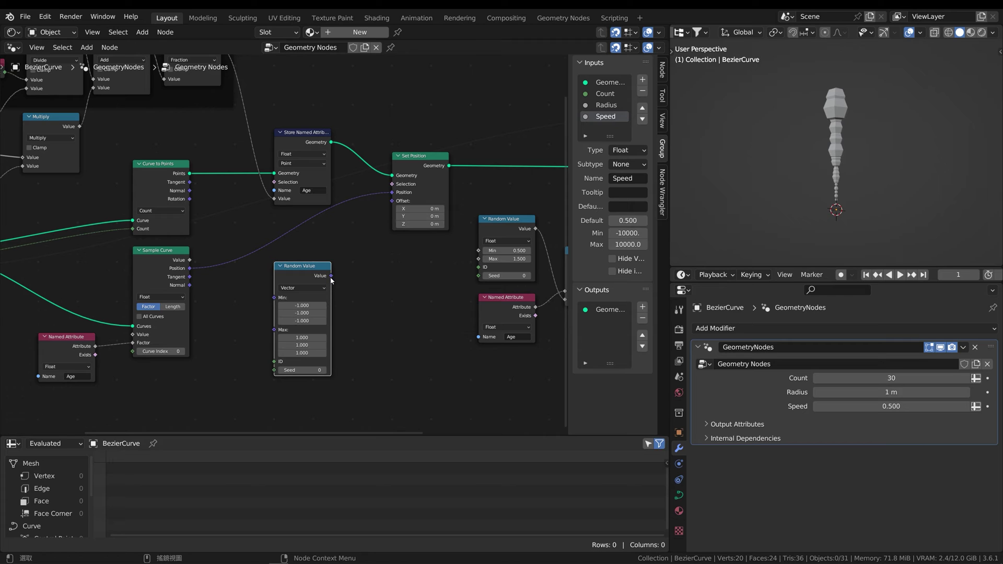
left_click_drag(332, 276, 392, 201)
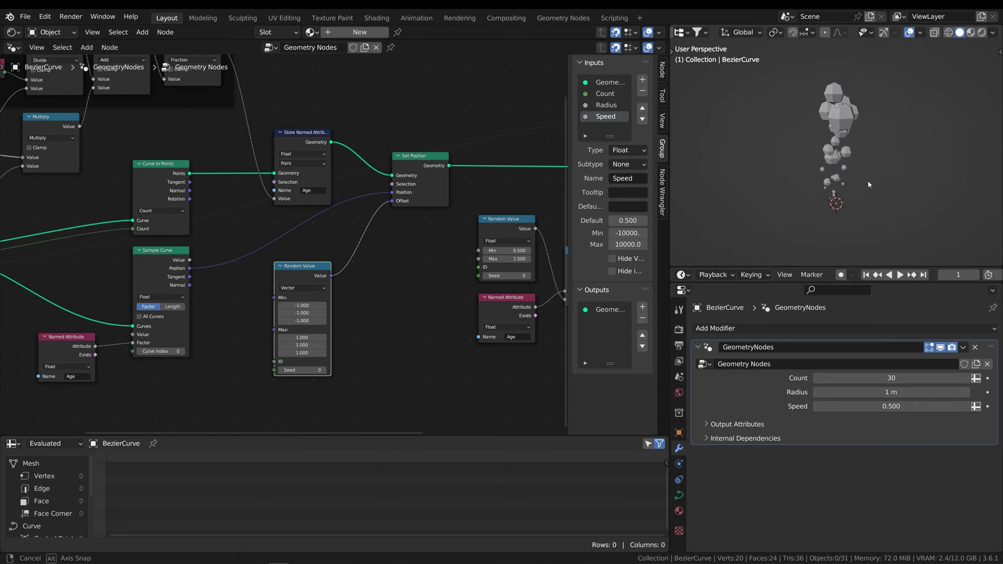
left_click_drag(892, 378, 940, 378)
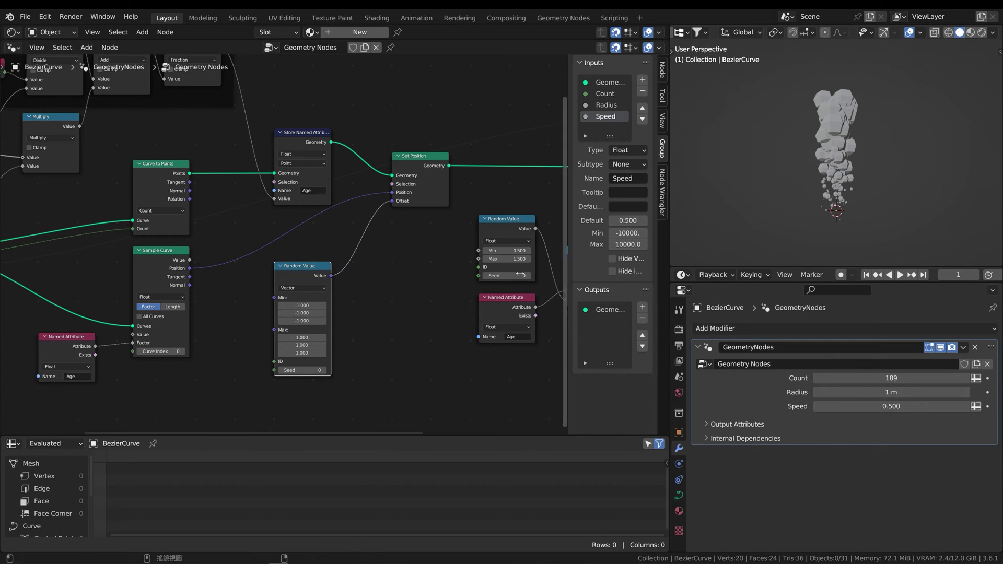
Step: Scale the random offset by a duplicated Age attribute using a Vector Math Scale node
left_click_drag(303, 266, 295, 266)
left_click(493, 299)
key("shift+d")
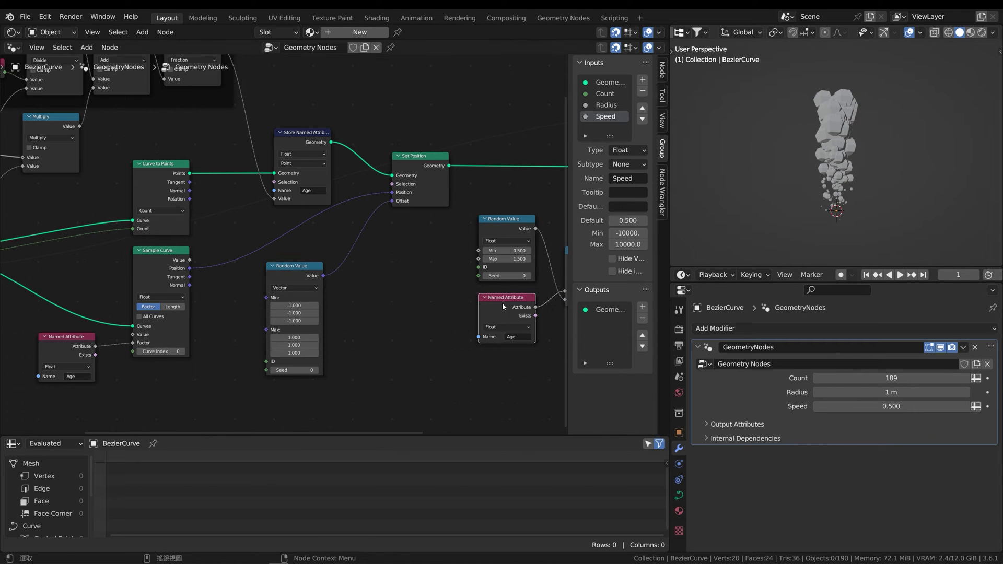
left_click(290, 389)
left_click_drag(290, 389, 298, 389)
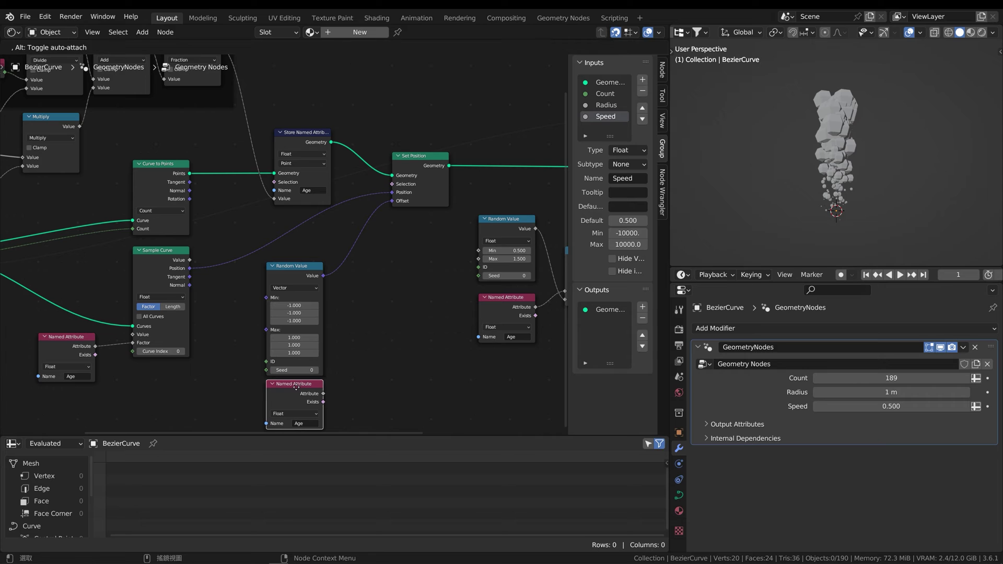
key("q")
left_click(344, 335)
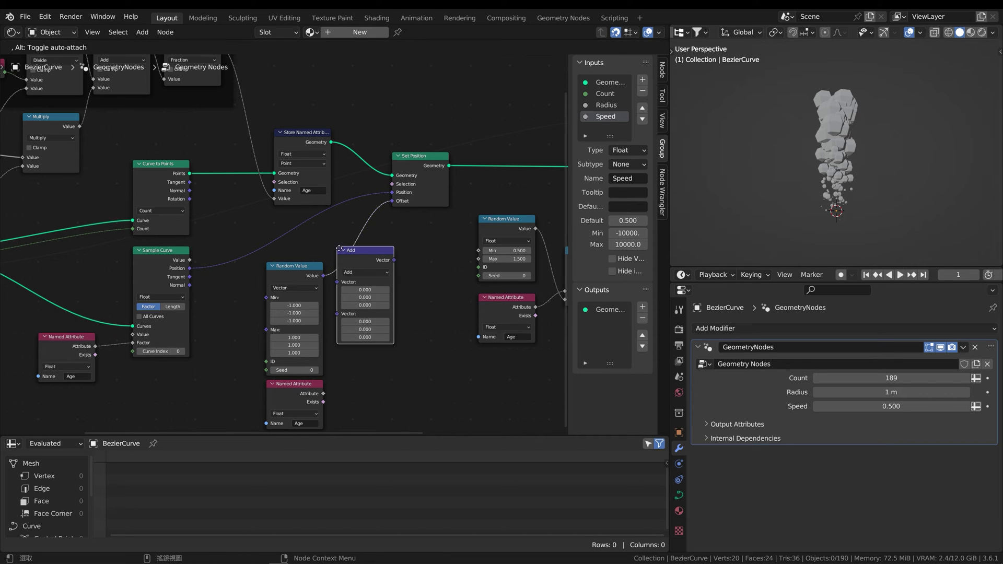
left_click(366, 259)
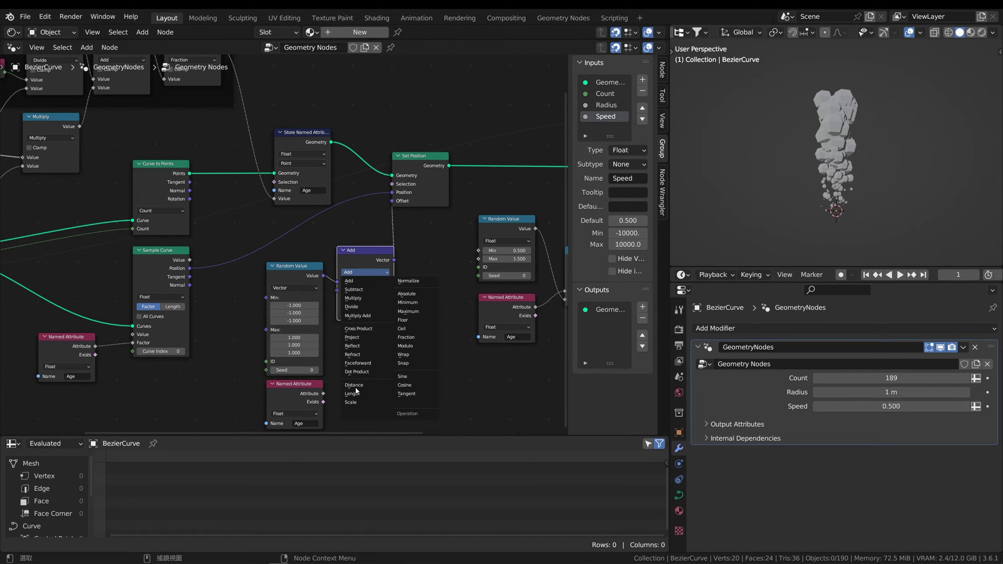
left_click(356, 403)
left_click_drag(325, 398, 338, 293)
left_click_drag(366, 251, 365, 266)
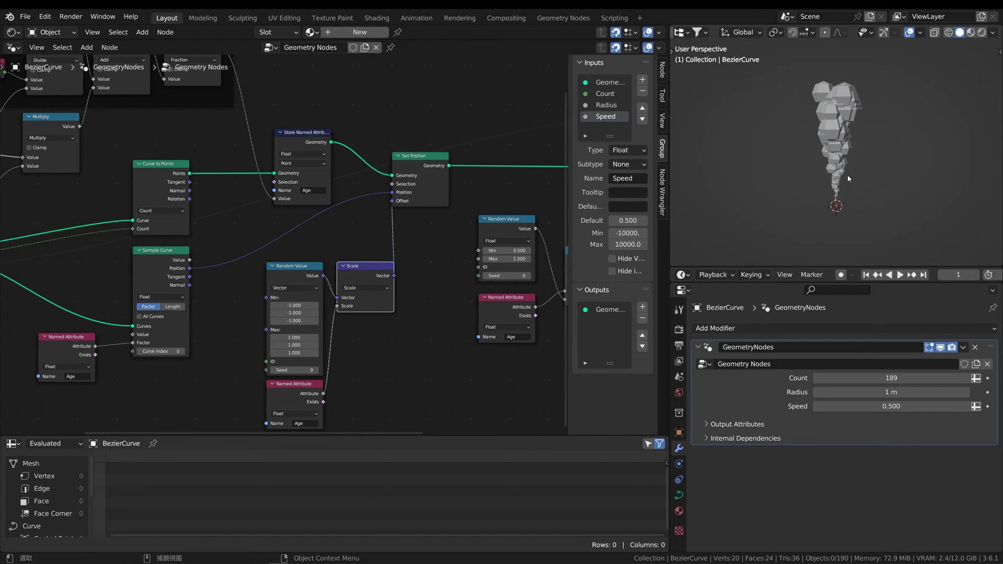
middle_click_drag(409, 174, 168, 195)
Step: Duplicate the vector Random Value with Min −20, Max 20 and link it to instance Rotation
key("g")
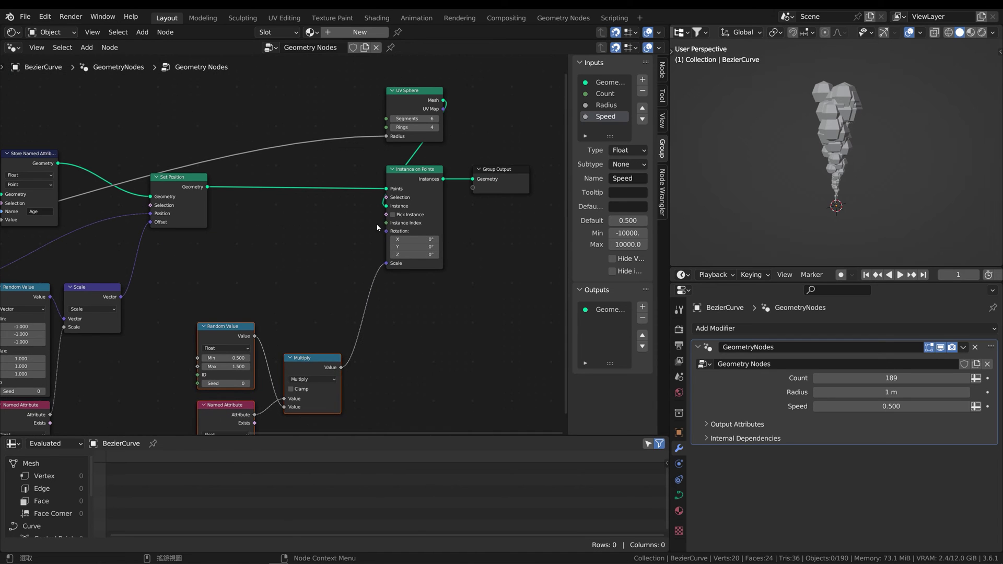
middle_click_drag(30, 293, 126, 295)
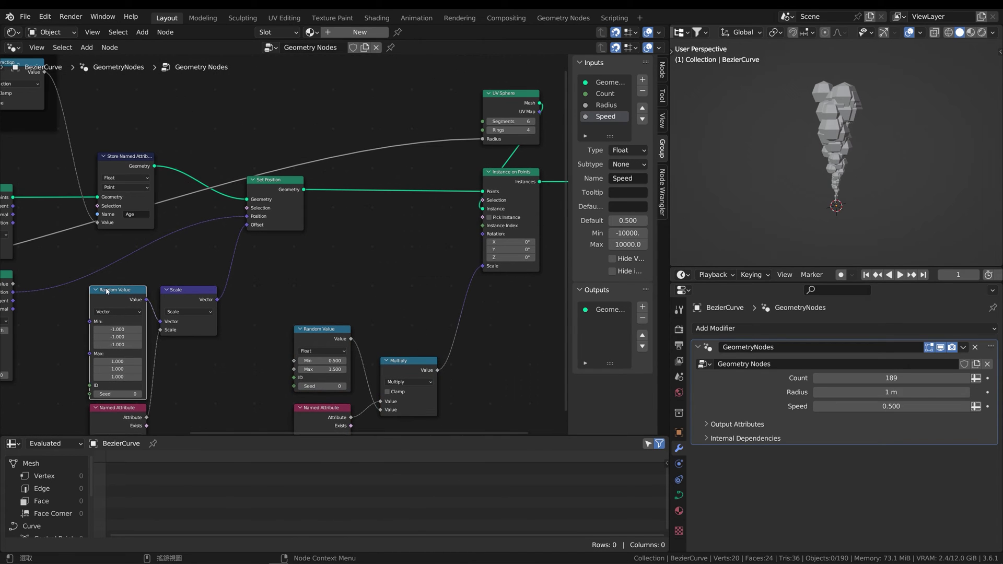
key("shift+d")
left_click(308, 199)
mouse_move(376, 250)
middle_mouse_down()
mouse_move(328, 263)
mouse_move(342, 334)
mouse_move(341, 313)
middle_mouse_up()
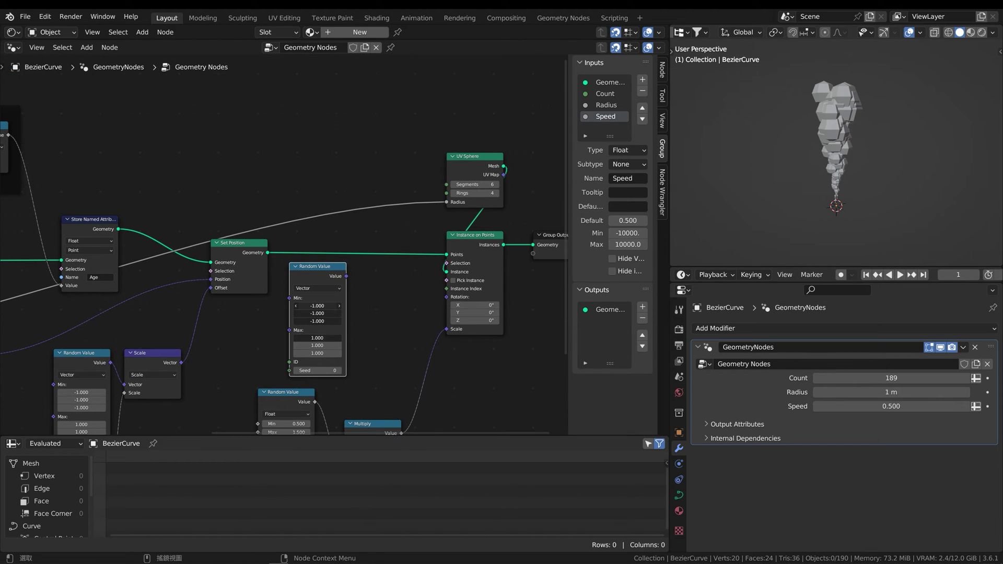
type("20")
key("Return")
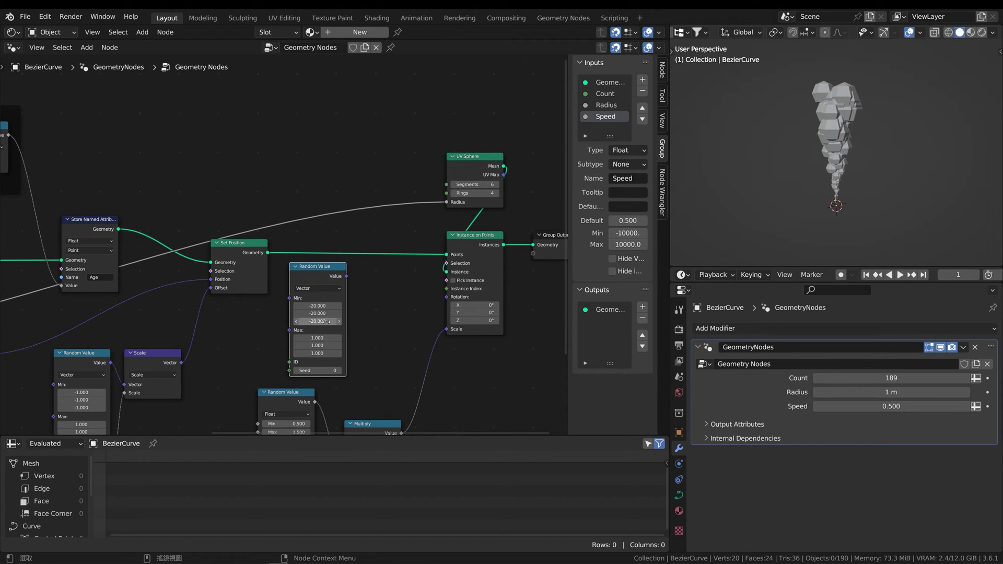
key("Return")
left_click_drag(346, 275, 462, 293)
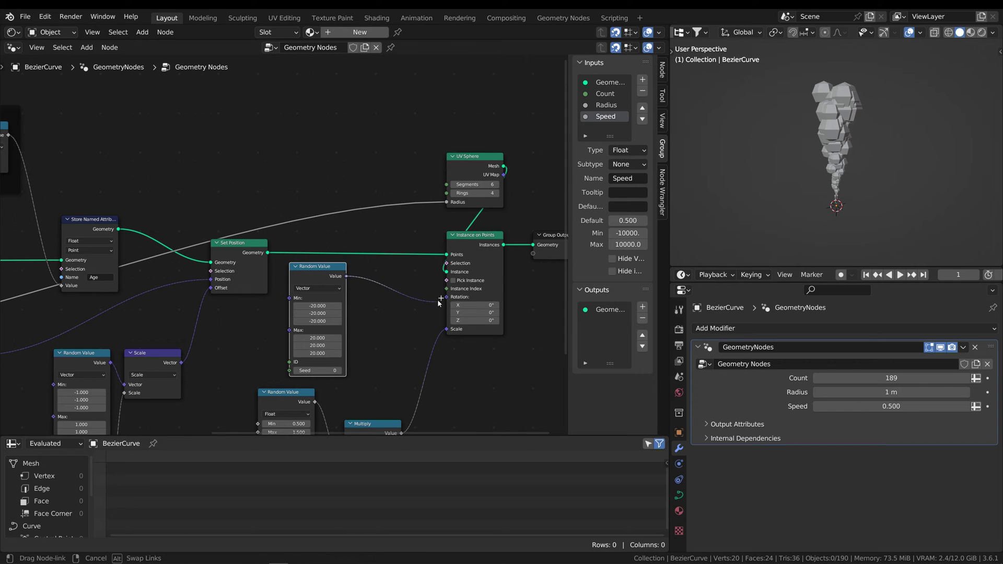
Step: Preview the tumbling trail, return to frame 1, and tidy the rotation node's position
left_click(899, 275)
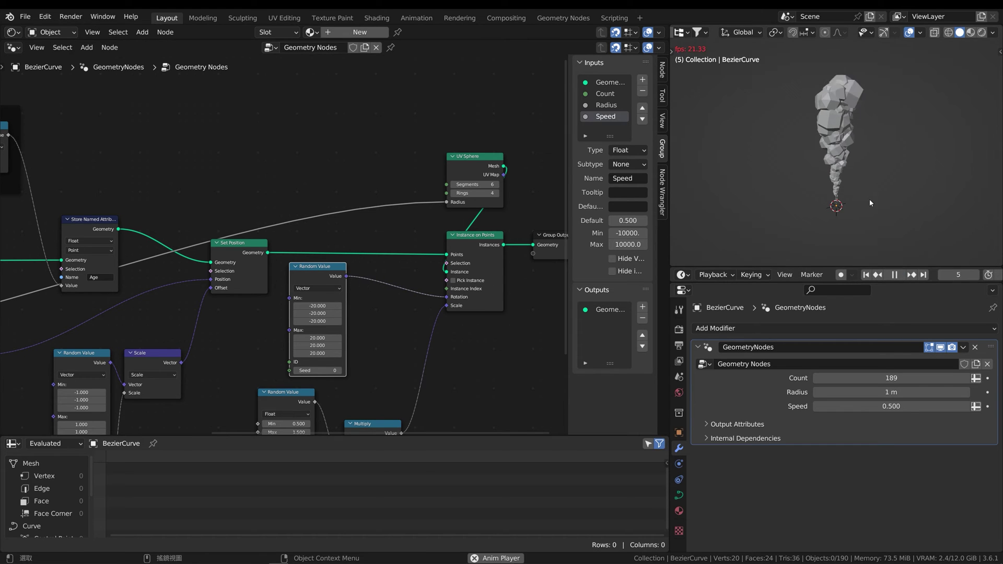
left_click(899, 277)
left_click(866, 275)
middle_click_drag(317, 274, 324, 292)
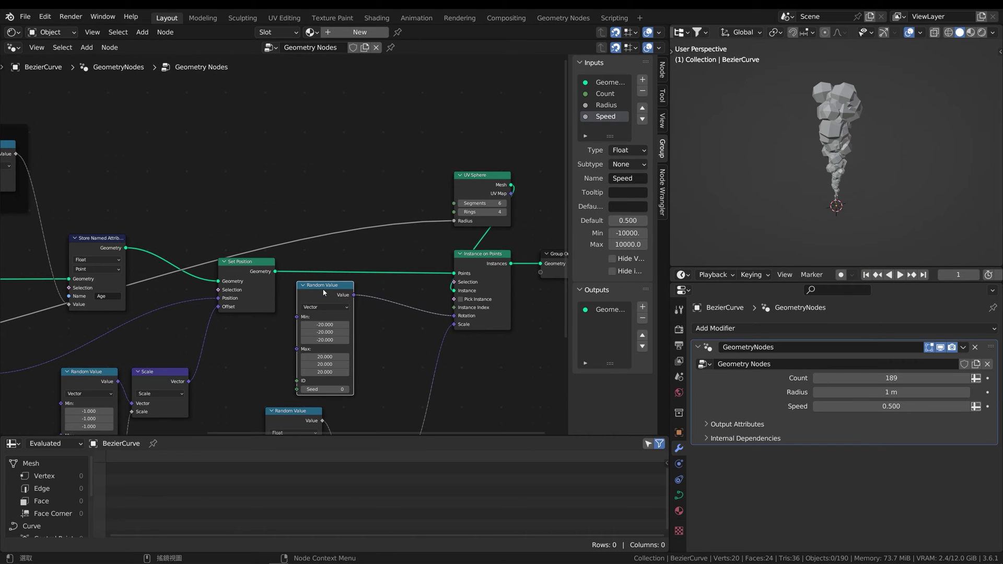
left_click_drag(324, 294, 253, 121)
Step: Add a Scene Time node at the top of the node tree
key("q")
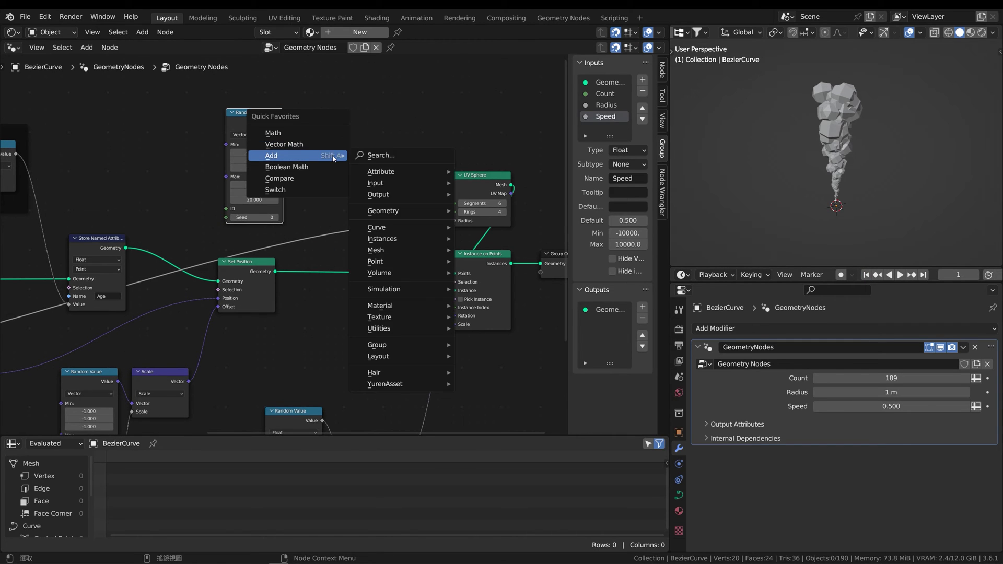
left_click(369, 155)
type("sce")
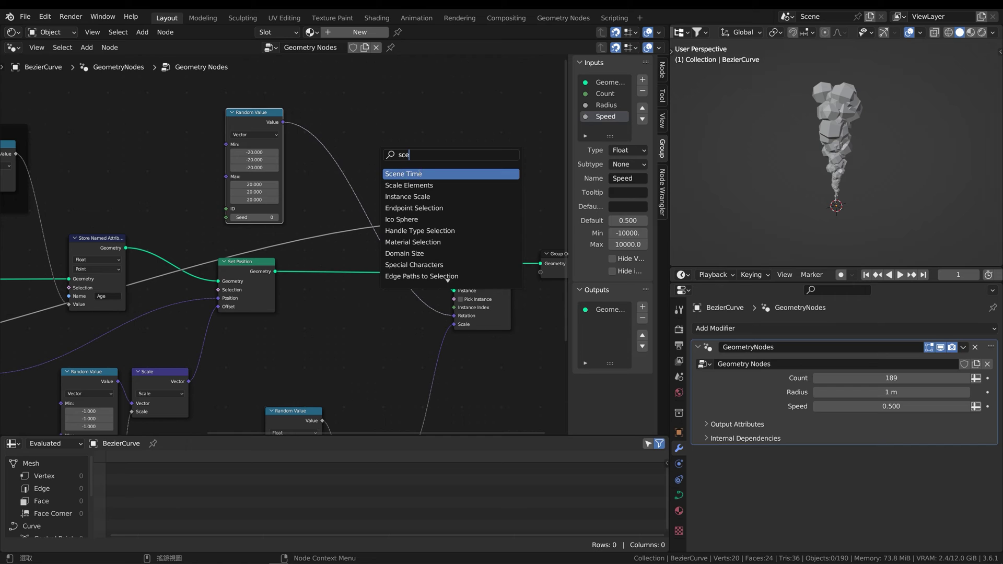
key("Return")
left_click(339, 99)
Step: Insert a Vector Math Add node on the rotation link, with Scene Time below Random Value
key("q")
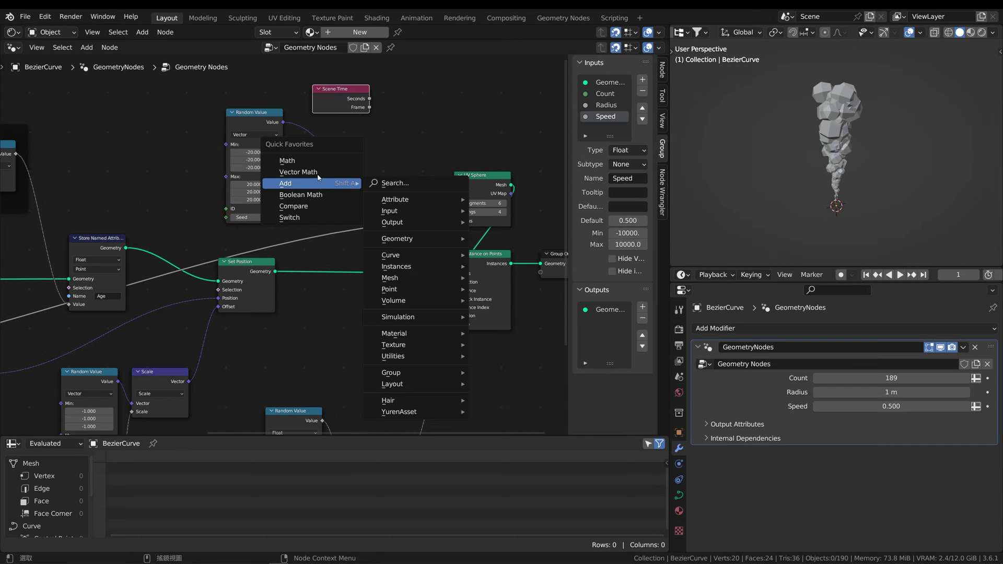
left_click(299, 172)
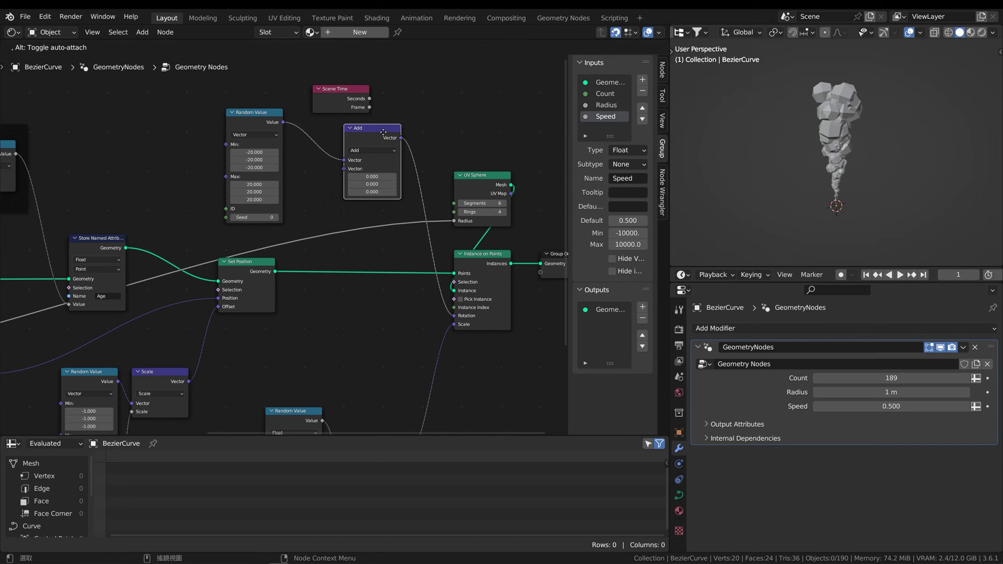
left_click(390, 132)
left_click_drag(251, 113, 250, 81)
mouse_move(339, 99)
left_mouse_down()
mouse_move(245, 209)
mouse_move(380, 168)
left_mouse_up()
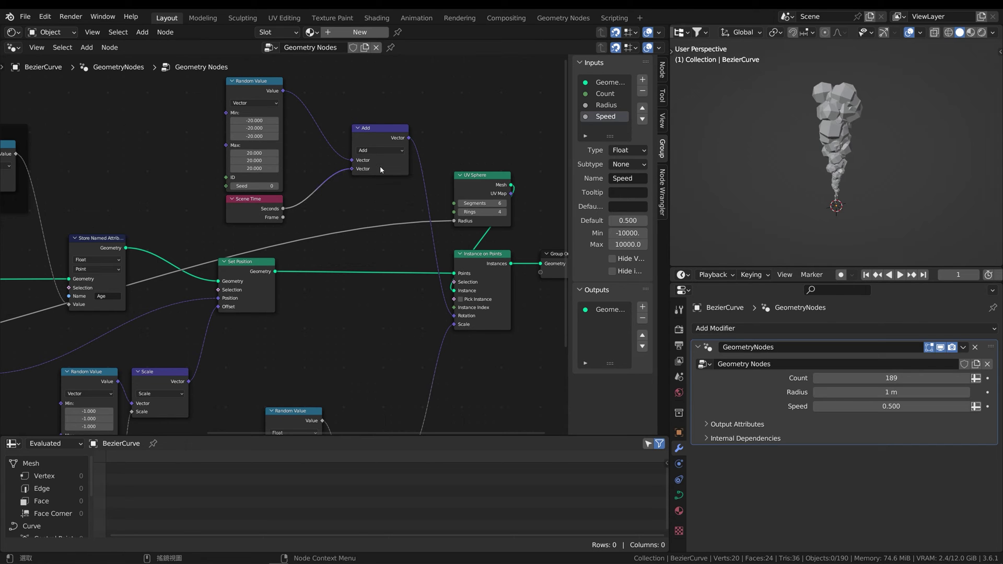
Step: Play the animation to check the spinning spheres, then make room before Group Output
left_click(900, 275)
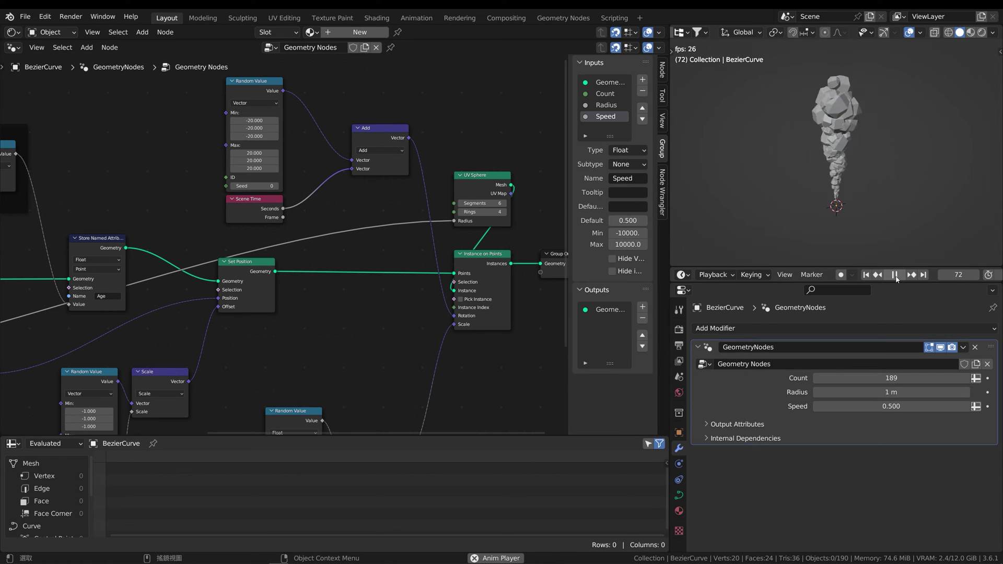
key("space")
scroll(328, 262, "down", 2)
left_click_drag(463, 256, 549, 256)
scroll(422, 292, "up", 2)
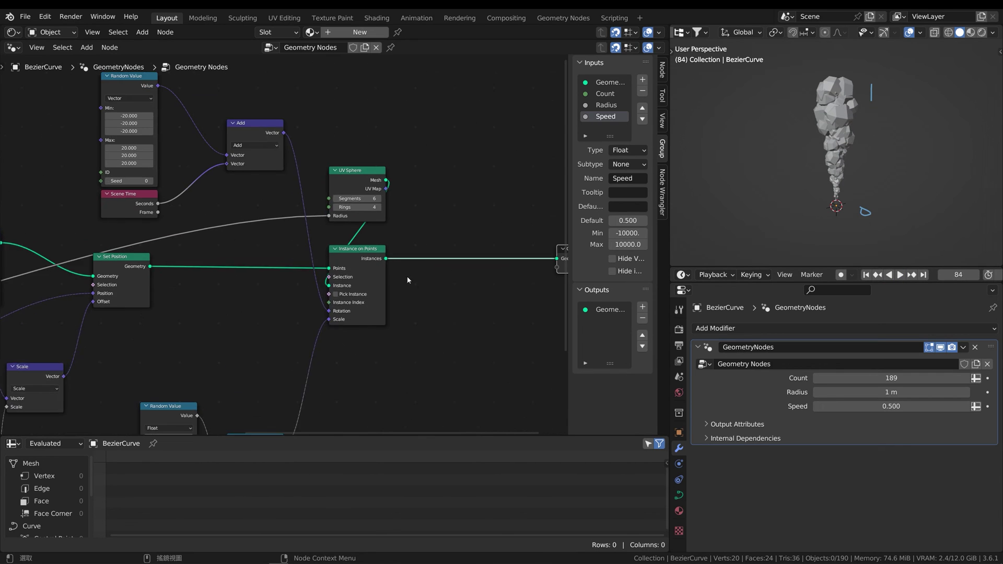
middle_click_drag(507, 293, 417, 299)
Step: Rewind to frame 1 and insert Set Shade Smooth between Instance on Points and Group Output
key("shift+Left")
key("shift+a")
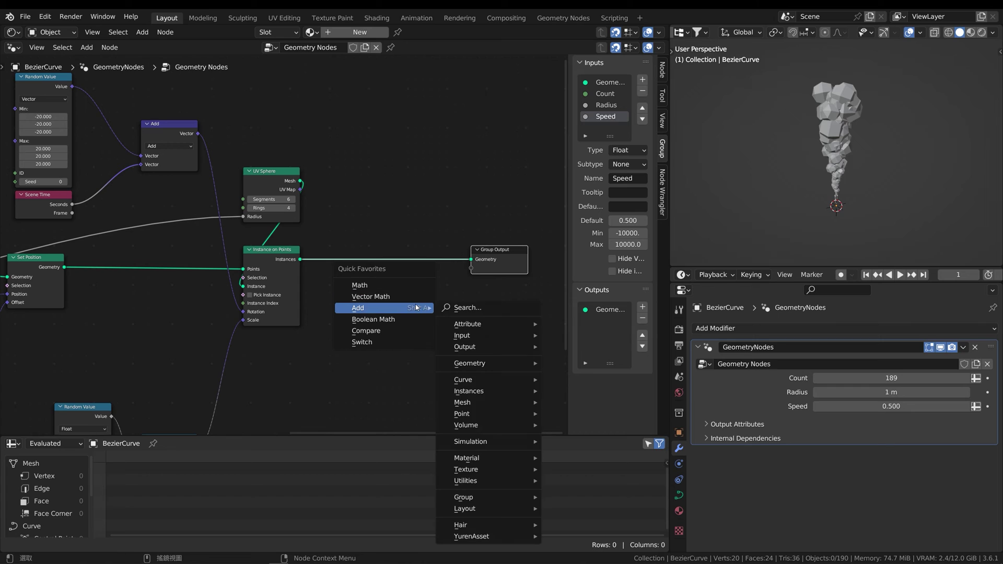
left_click(494, 309)
type("setsh")
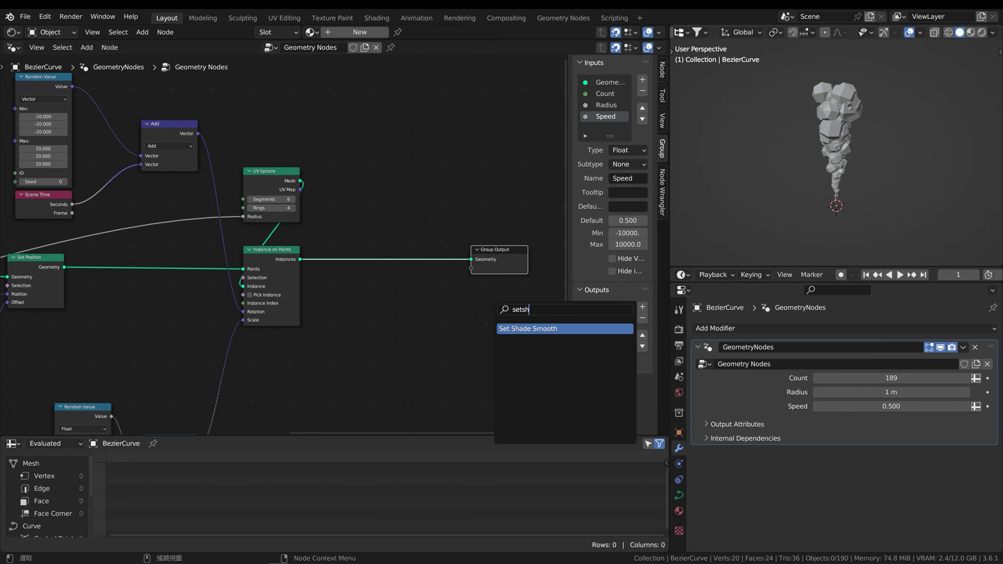
left_click(519, 330)
left_click(395, 264)
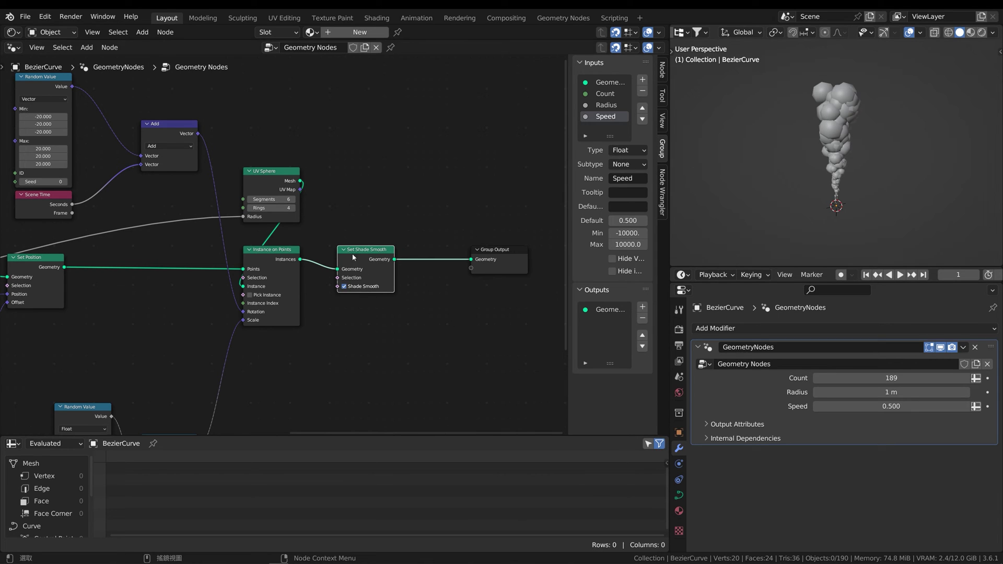
left_click_drag(352, 257, 336, 257)
Step: Insert a Set Material node before Group Output and show the trail object's material settings
key("q")
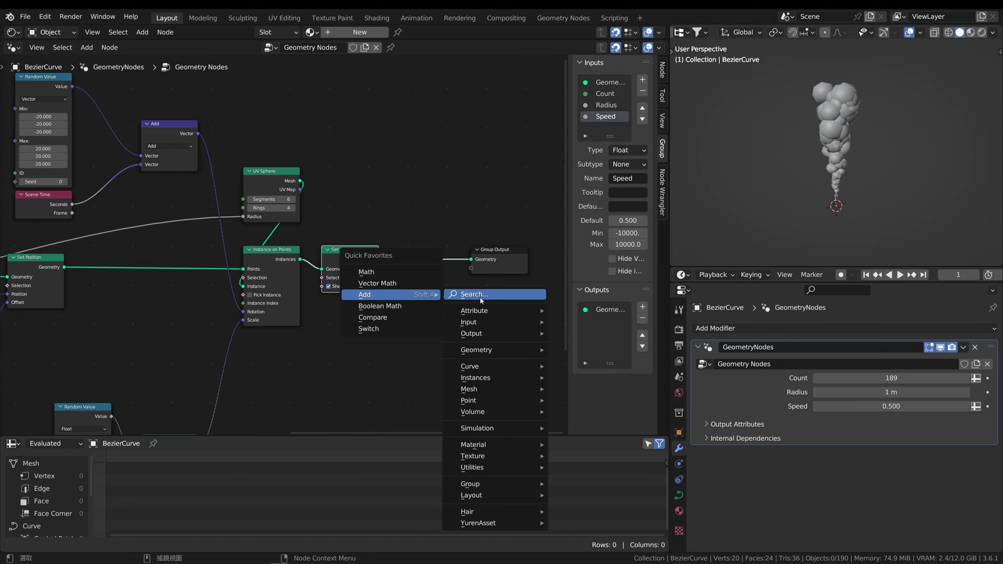
left_click(481, 295)
type("set")
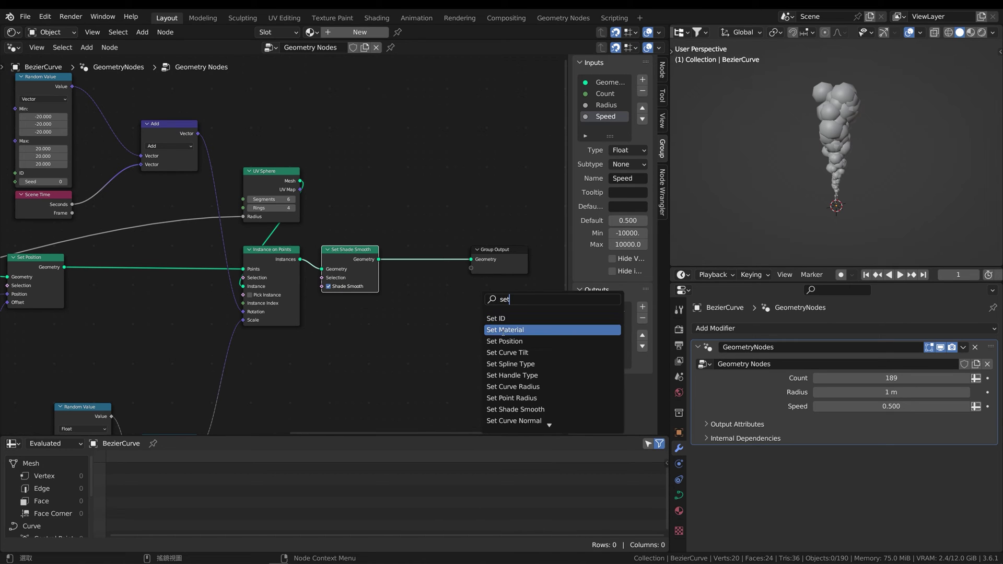
left_click(503, 329)
left_click(407, 283)
left_click(836, 103)
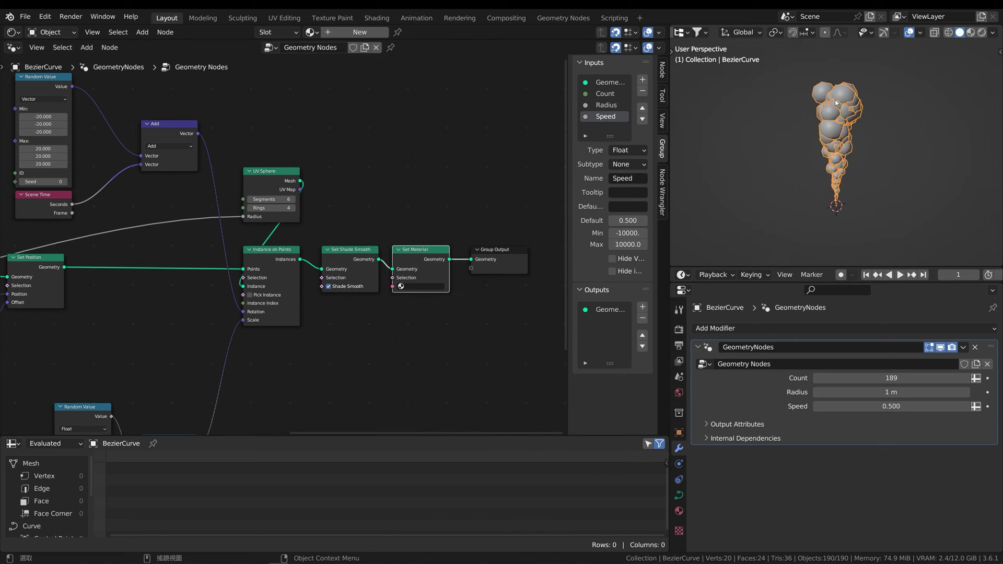
left_click(679, 511)
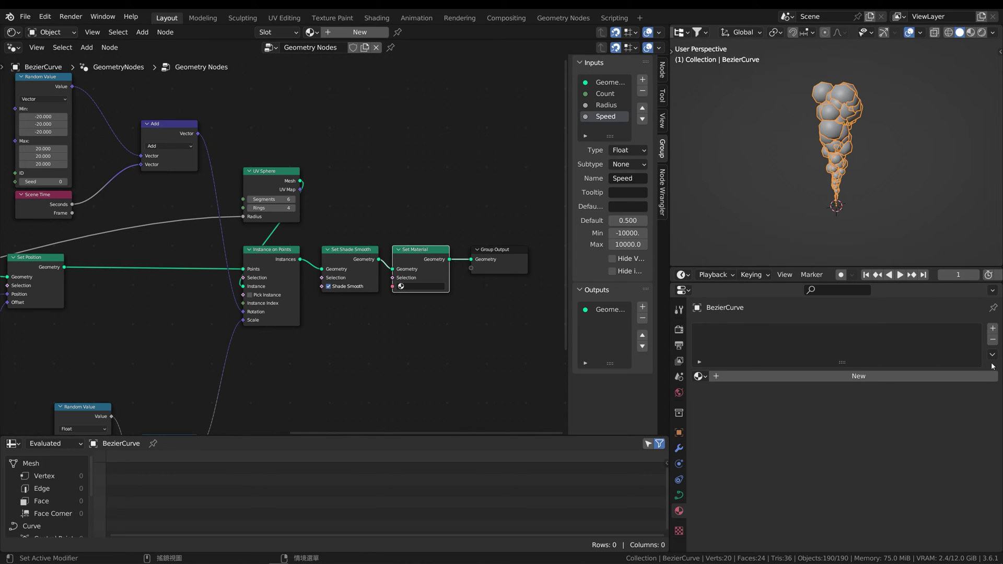
Step: Add a material slot with a new material named Smoke
left_click(993, 330)
left_click(841, 377)
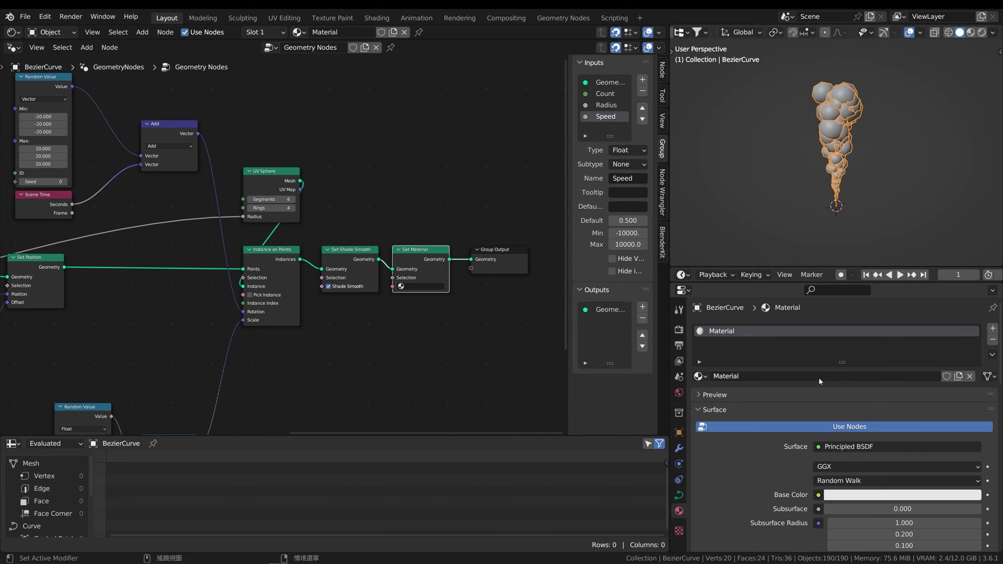
double_click(819, 378)
type("Spe")
key("Return")
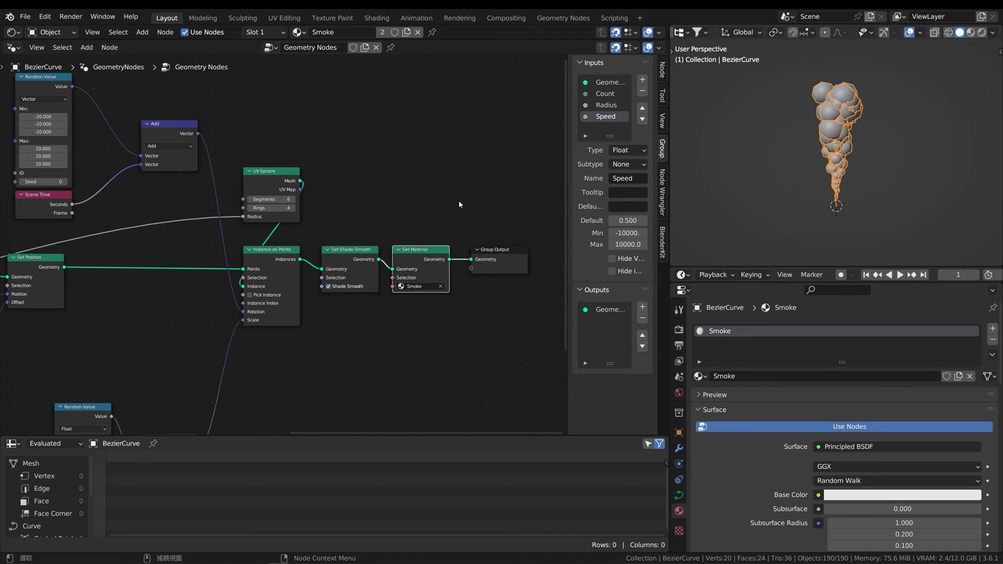
Step: Enlarge the shader editor, enable material preview, and delete the Principled BSDF node
left_click_drag(341, 40, 344, 522)
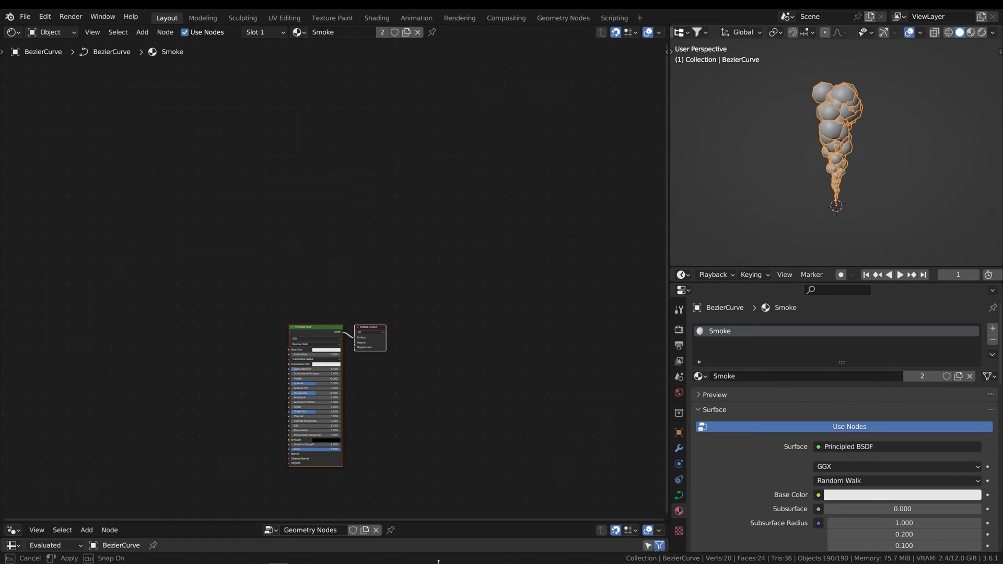
middle_click_drag(442, 272, 469, 296, "ctrl")
left_click(972, 32)
left_click(901, 146)
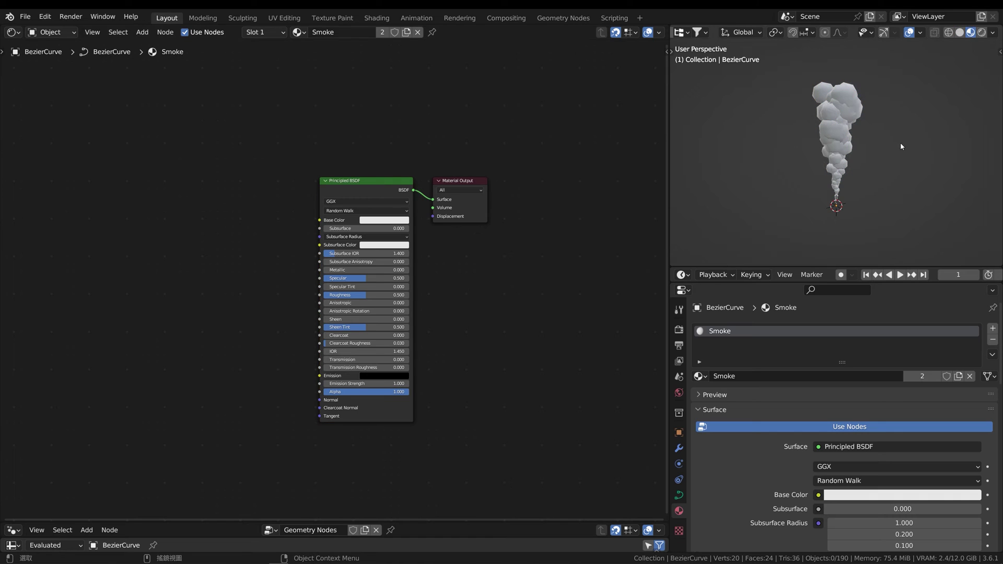
key("x")
Step: Add an Attribute node reading Age, with its Color wired into the material Surface
key("q")
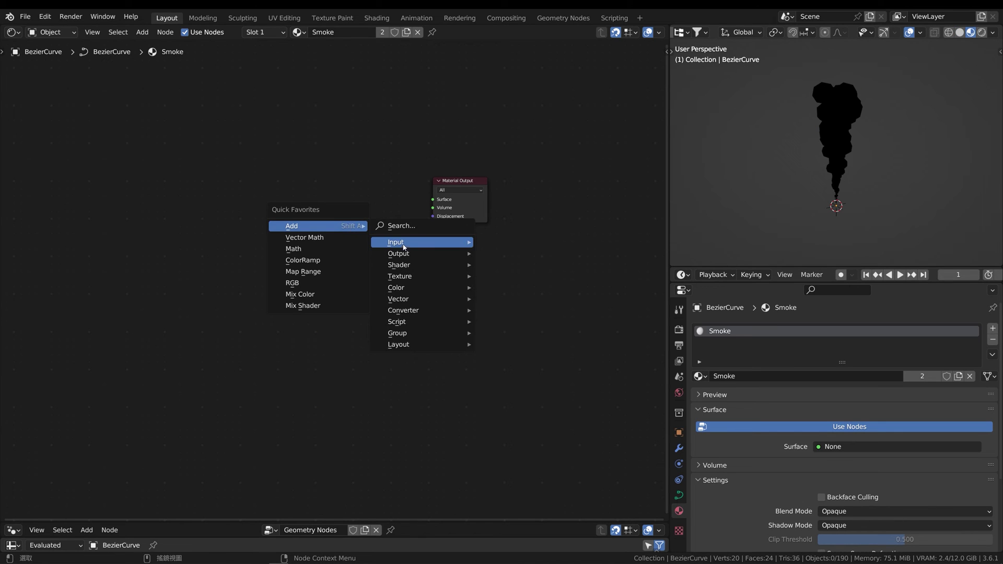
left_click(506, 269)
left_click(336, 186)
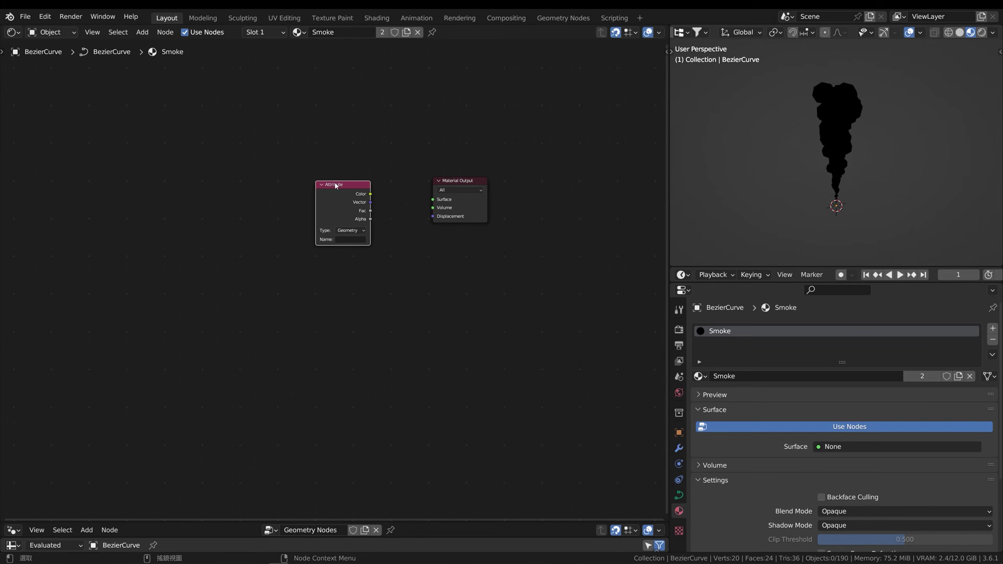
mouse_move(370, 194)
left_mouse_down()
mouse_move(441, 197)
mouse_move(434, 199)
left_mouse_up()
type("Age")
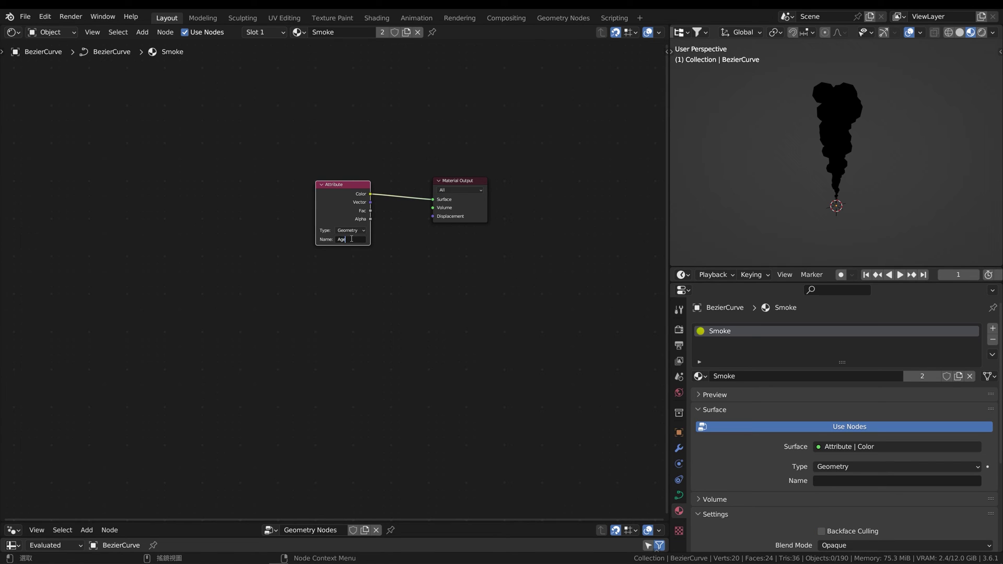
key("Return")
Step: Set the Attribute type to Instancer and spread the Attribute and Material Output nodes apart
left_click(353, 232)
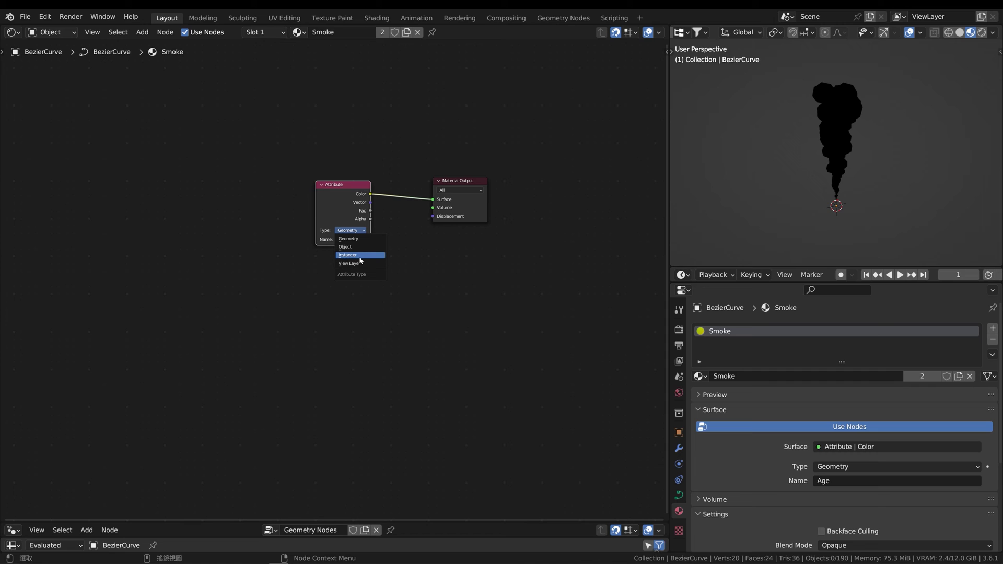
left_click(349, 256)
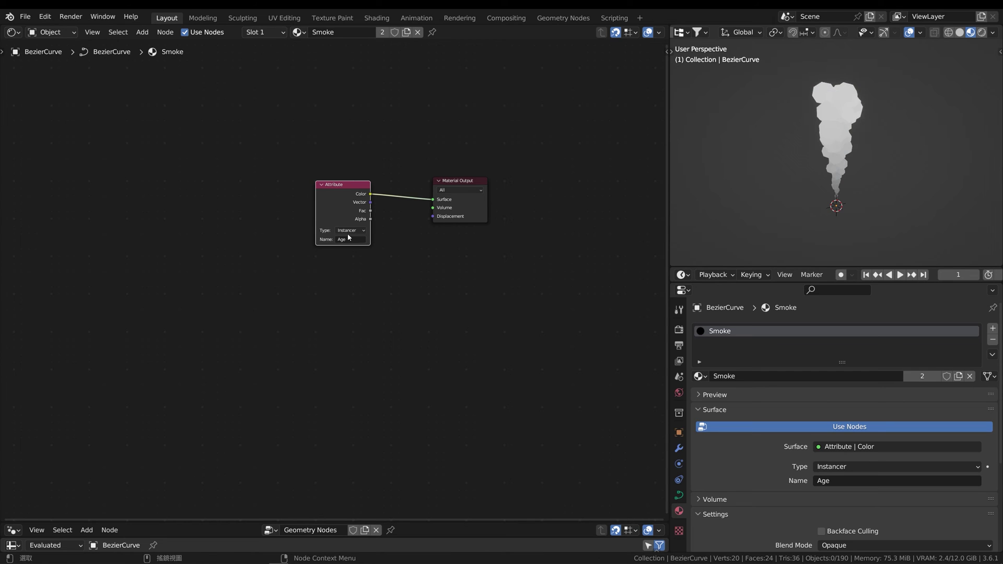
scroll(285, 196, "up", 1)
mouse_move(355, 185)
left_mouse_down()
mouse_move(166, 176)
mouse_move(166, 186)
left_mouse_up()
left_click_drag(509, 180, 542, 176)
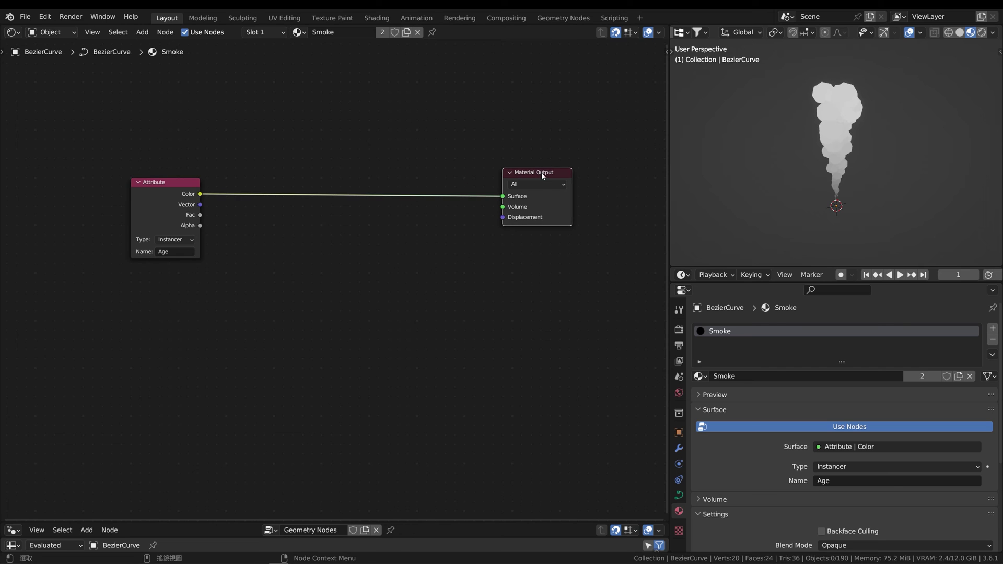
Step: Insert a Color Ramp between Attribute and Material Output with extra colour stops
key("q")
left_click(296, 278)
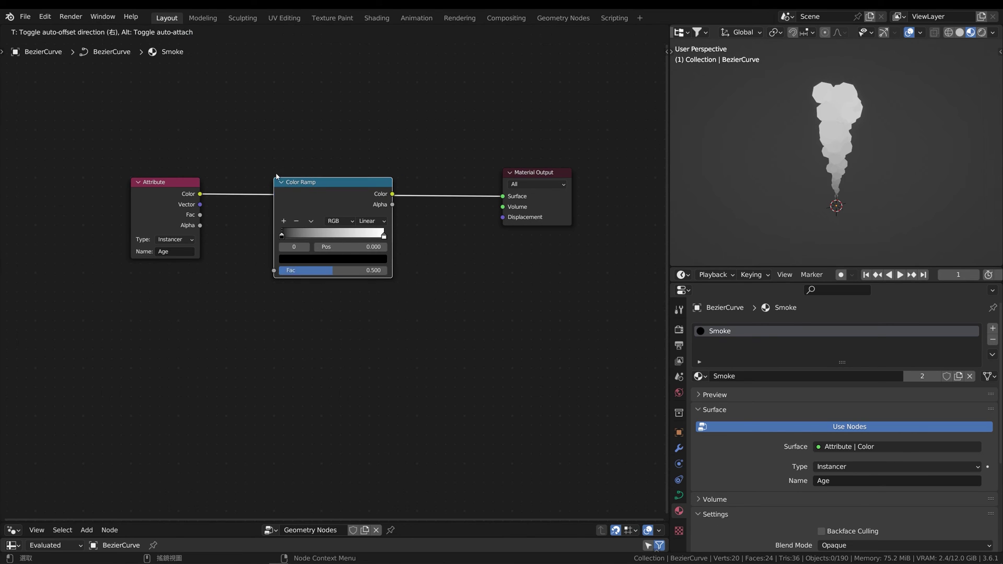
left_click(286, 249)
left_click_drag(385, 236, 347, 238)
left_click(284, 221)
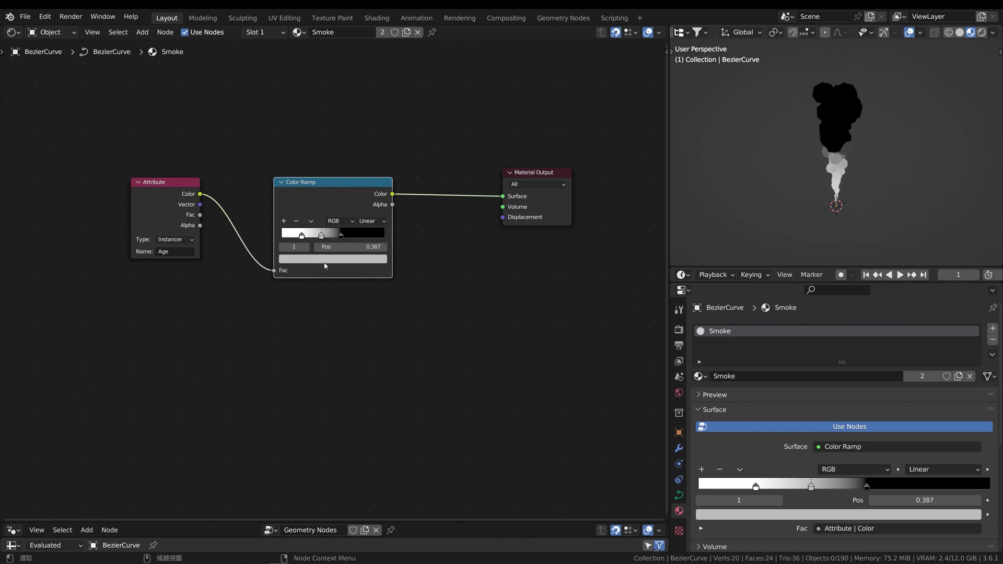
left_click(332, 259)
Step: Make the first stop orange and spread stops to 0, about 0.27 and 0.885
left_click(303, 170)
left_click(301, 236)
left_click(309, 260)
left_click(310, 183)
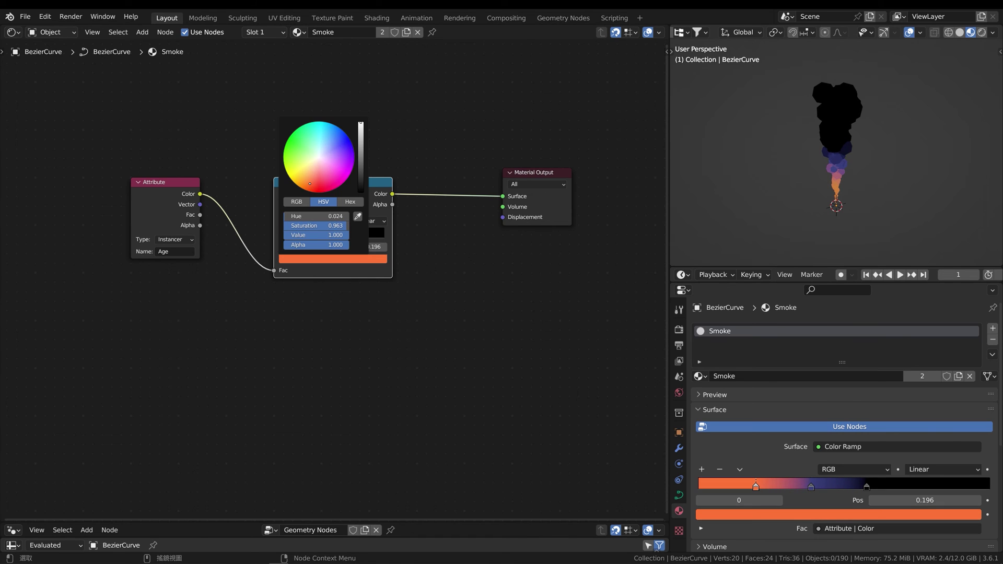
mouse_move(302, 235)
left_mouse_down()
mouse_move(263, 240)
mouse_move(380, 233)
mouse_move(372, 235)
left_mouse_up()
middle_click_drag(871, 174, 827, 164)
left_click_drag(340, 218, 302, 256)
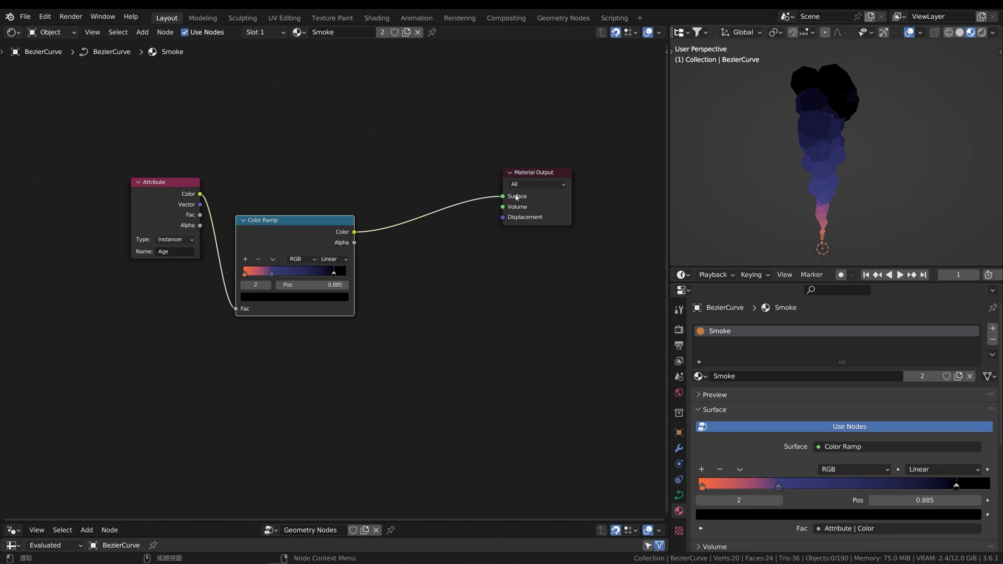
Step: Add a second Color Ramp fed by Attribute Fac, grouped left with the other nodes
key("q")
left_click(278, 170)
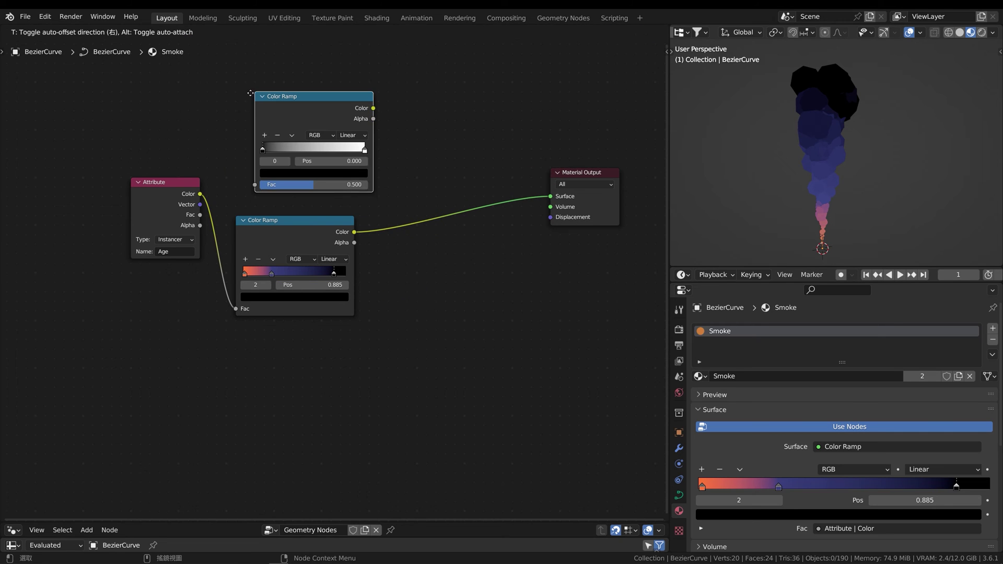
left_click(296, 136)
left_click_drag(200, 214, 232, 185)
left_click_drag(121, 89, 334, 325)
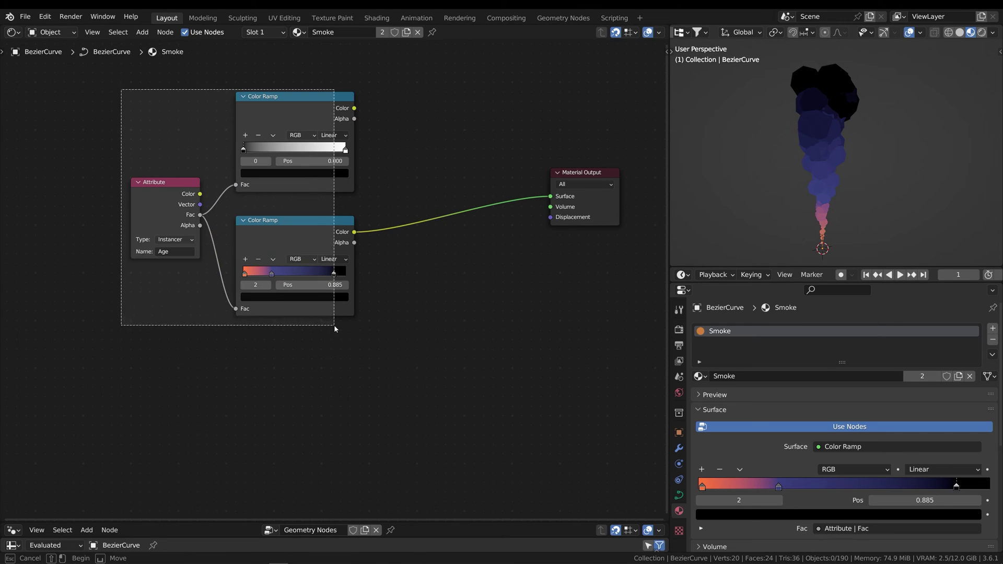
key("g")
left_click(216, 267)
left_click(314, 262)
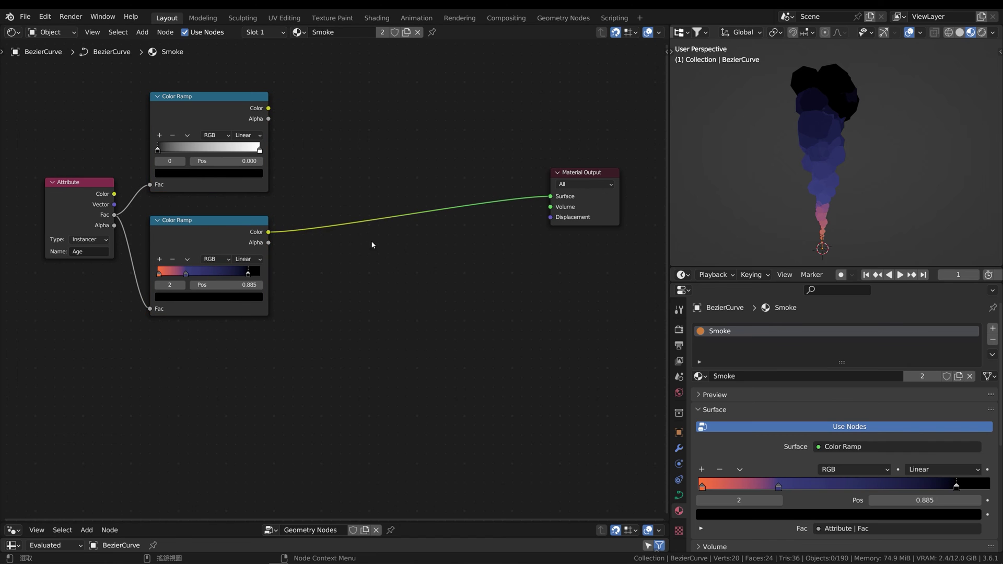
Step: Insert a Mix Shader driven by the top ramp, with Transparent BSDF as second shader
key("q")
left_click(354, 300)
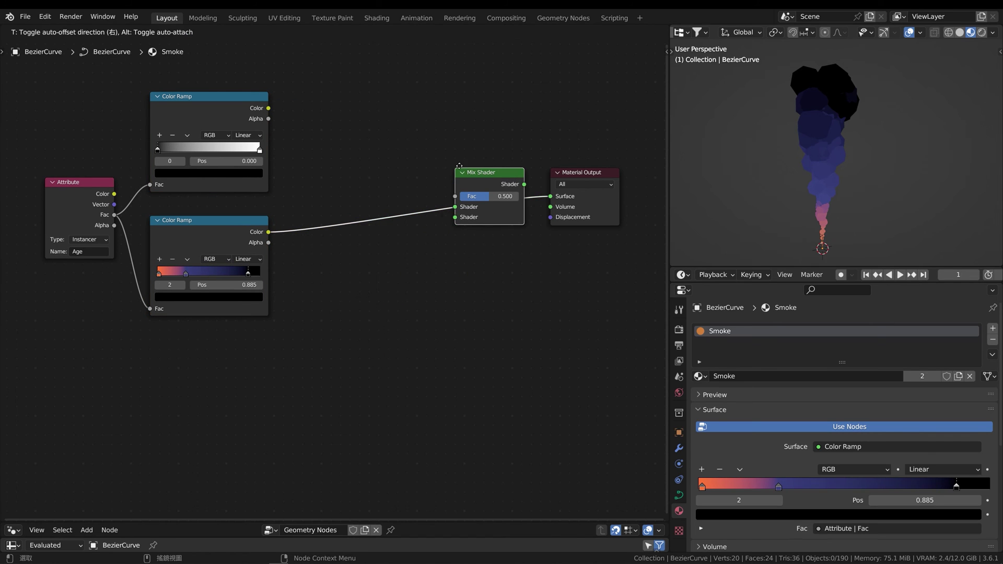
left_click(490, 183)
left_click_drag(268, 108, 447, 202)
key("q")
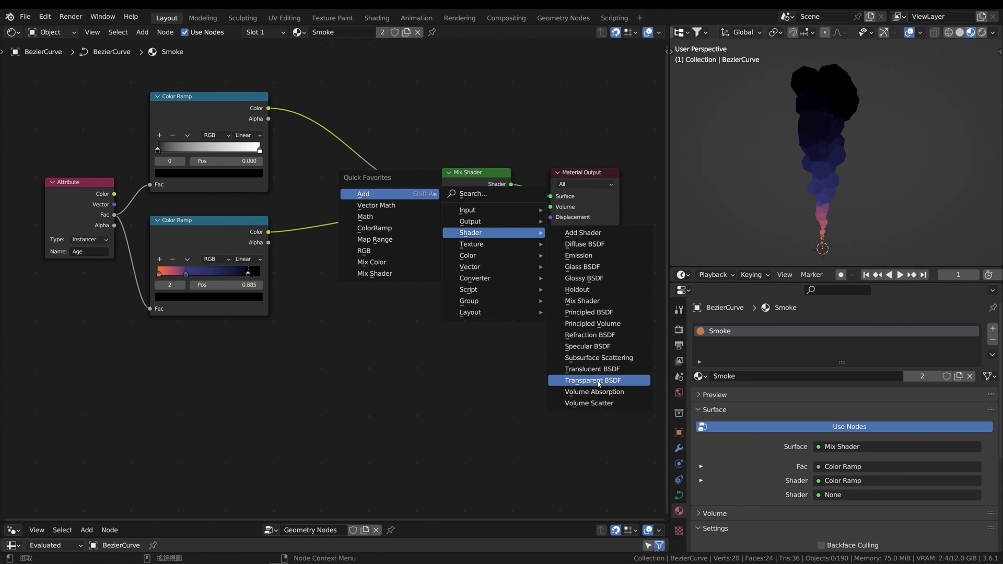
left_click(599, 382)
left_click(440, 280)
left_click_drag(415, 268, 446, 218)
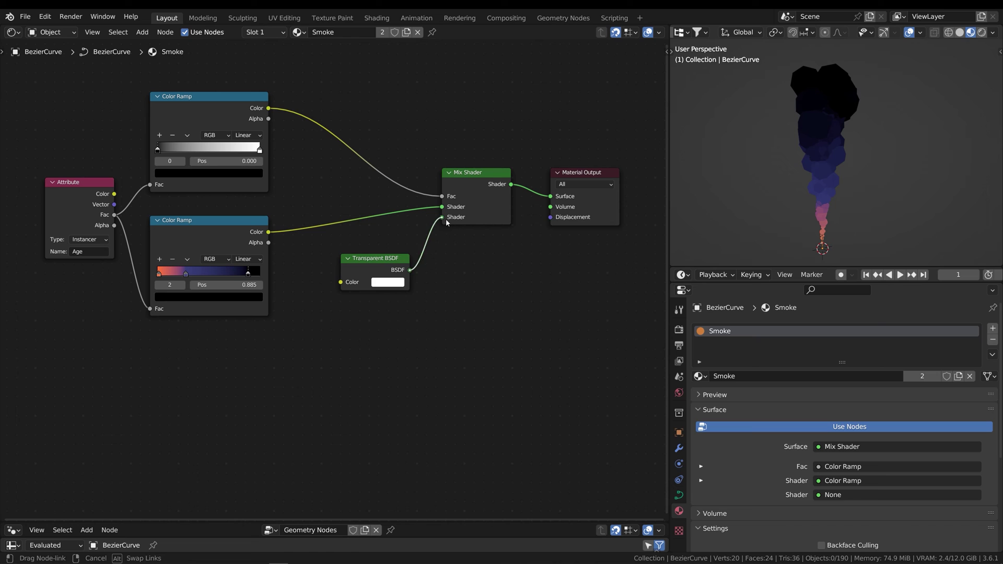
middle_click_drag(497, 250, 482, 251)
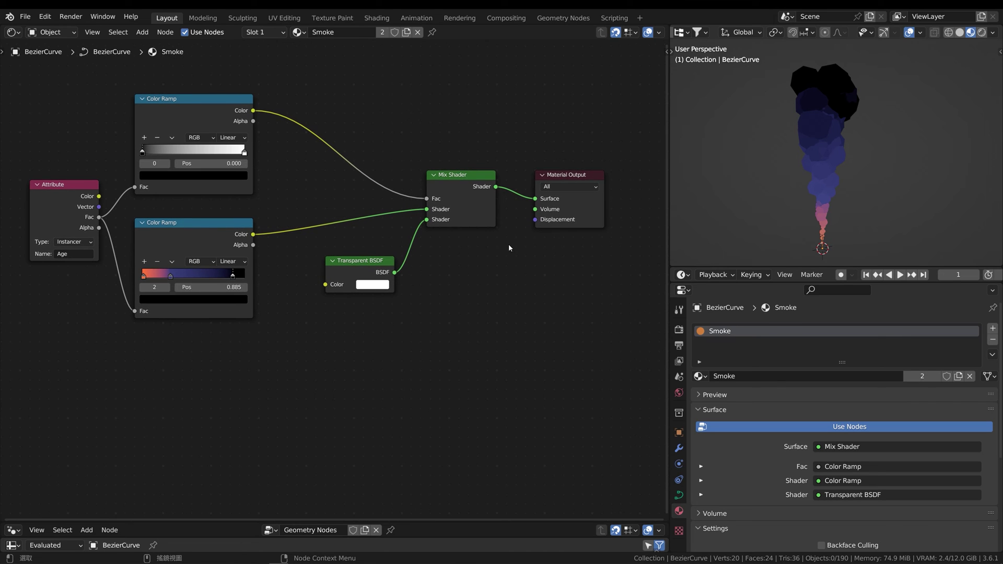
Step: Set blend mode to Alpha Blend, enable Backface Culling, and shift the top ramp's stops
key("n")
left_click(585, 78)
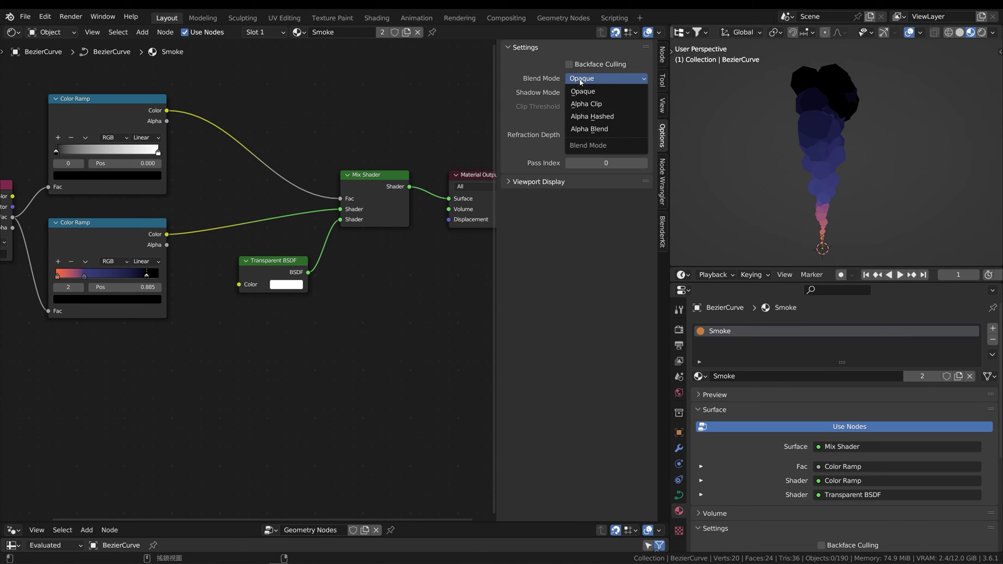
left_click(600, 131)
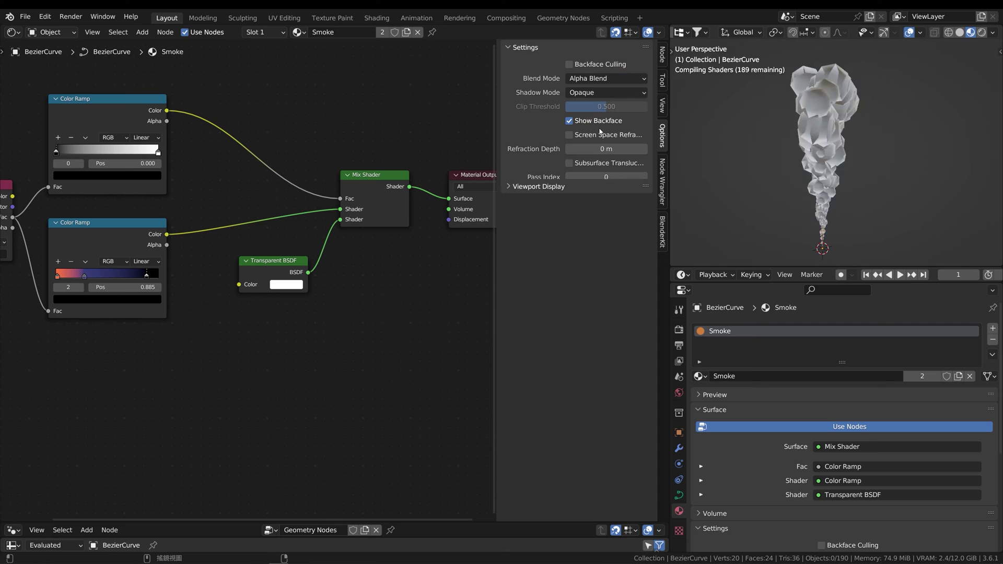
left_click(569, 64)
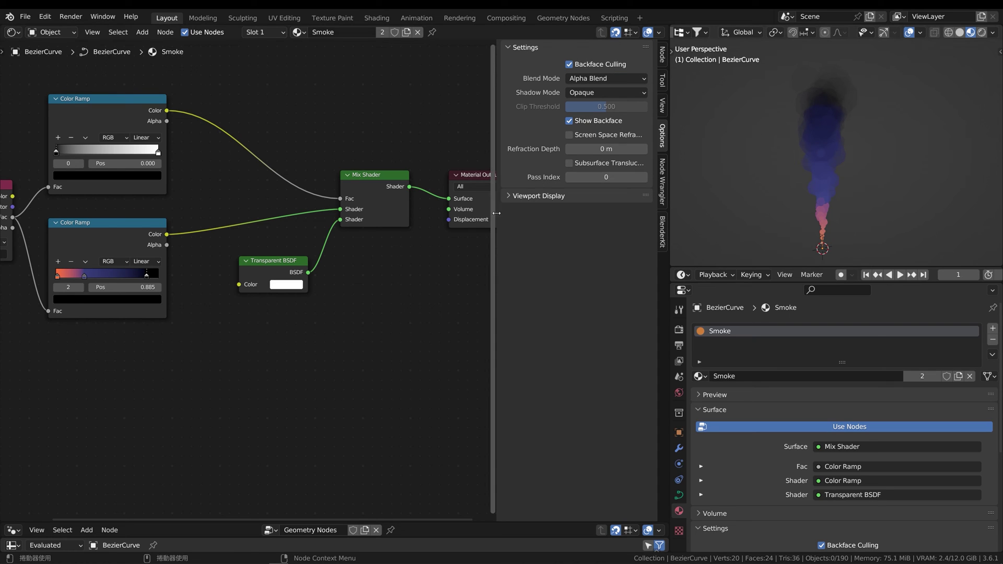
left_click_drag(56, 151, 155, 152)
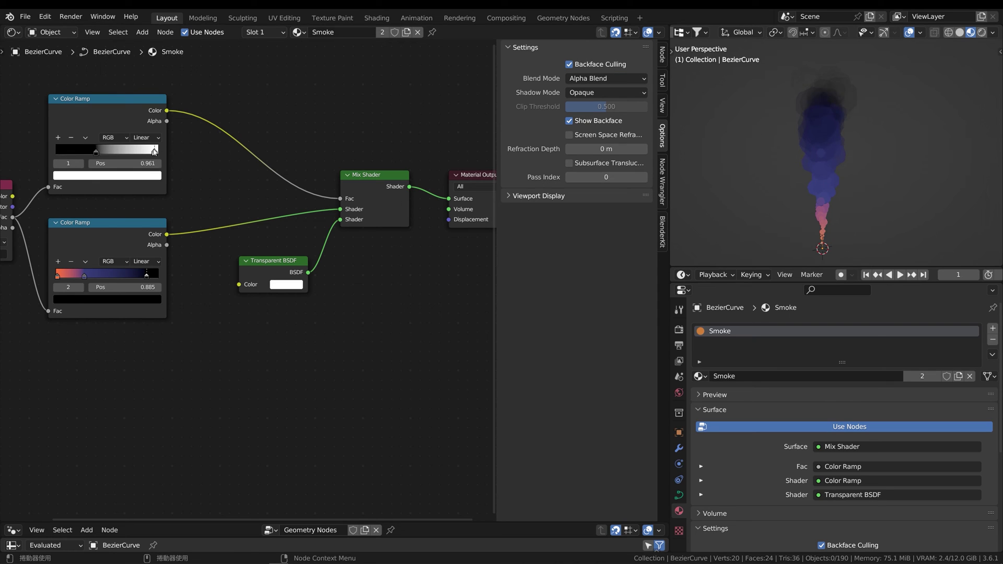
key("n")
scroll(371, 288, "down", 1)
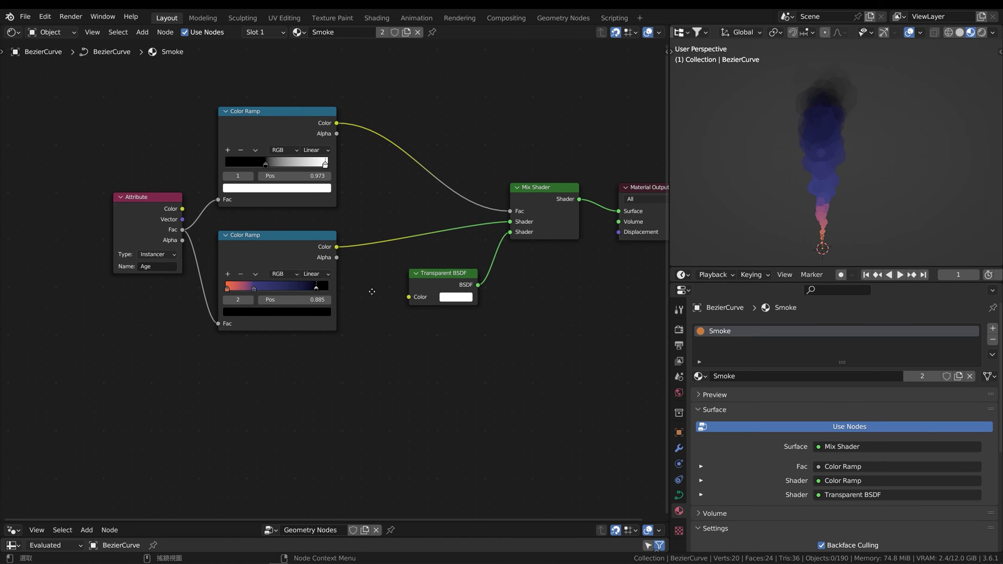
scroll(371, 287, "down", 1)
scroll(314, 262, "down", 1)
left_click_drag(188, 229, 172, 230)
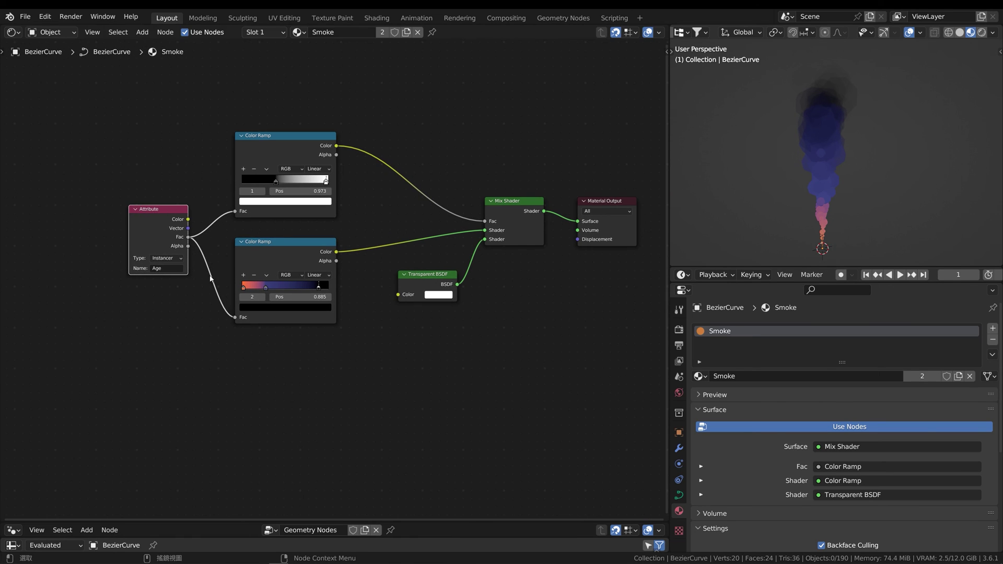
Step: Add a Map Range node fed by Attribute Fac with From Max 0.25
key("q")
left_click(250, 412)
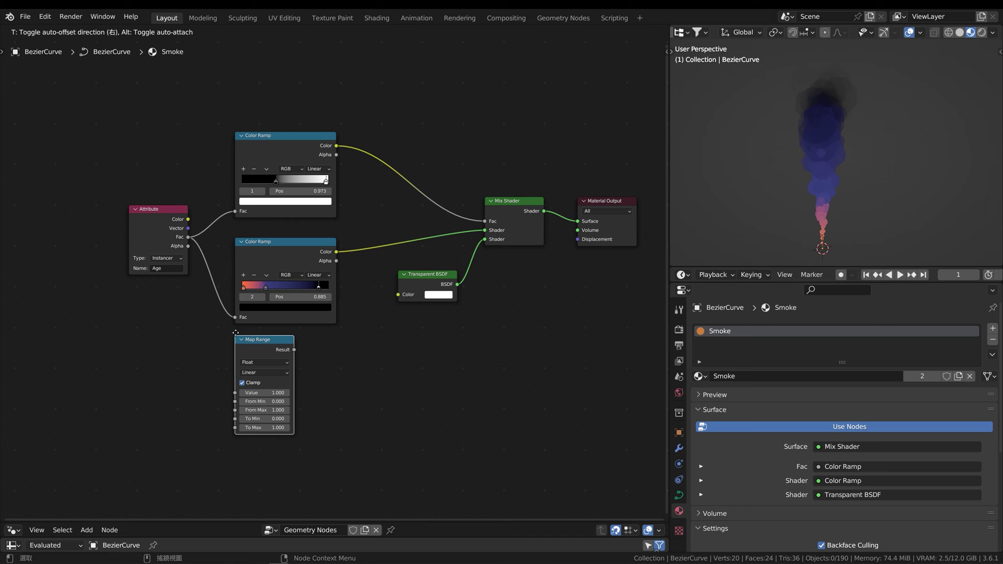
left_click_drag(189, 239, 242, 397)
scroll(285, 330, "up", 3)
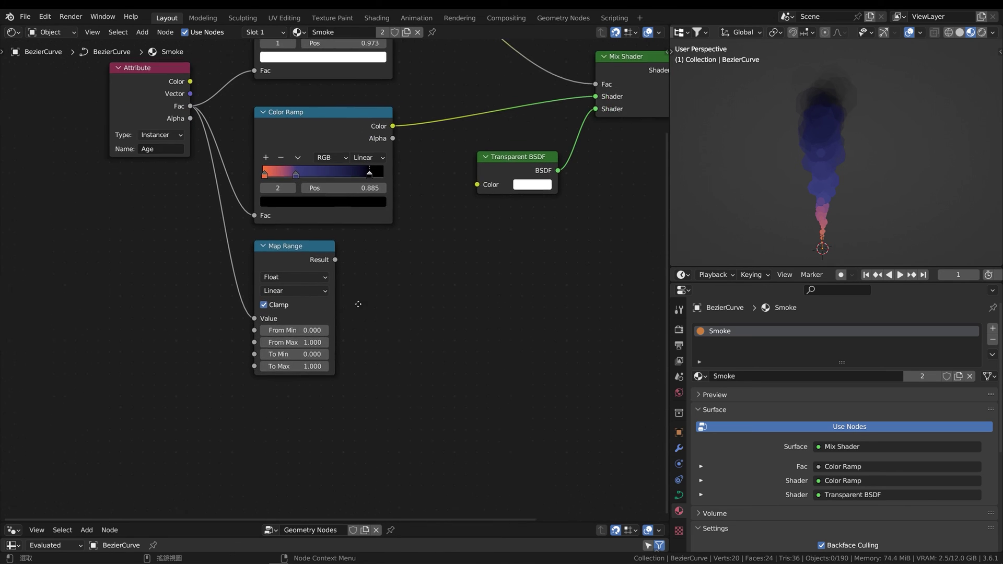
left_click(285, 342)
type("5")
key("Return")
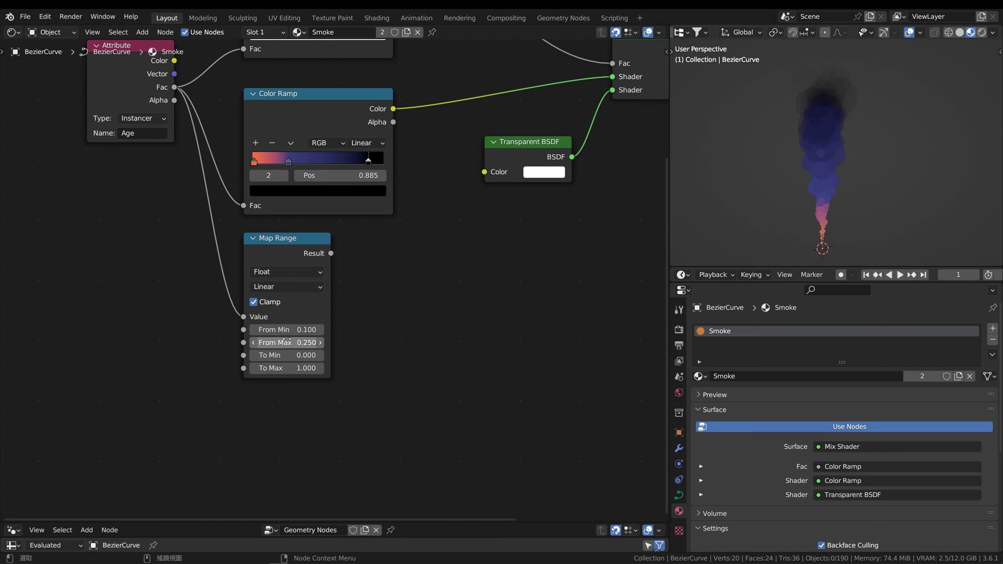
Step: Move the lower ramp's blue stop nearer the start and orange stop to 0.100
left_click(289, 159)
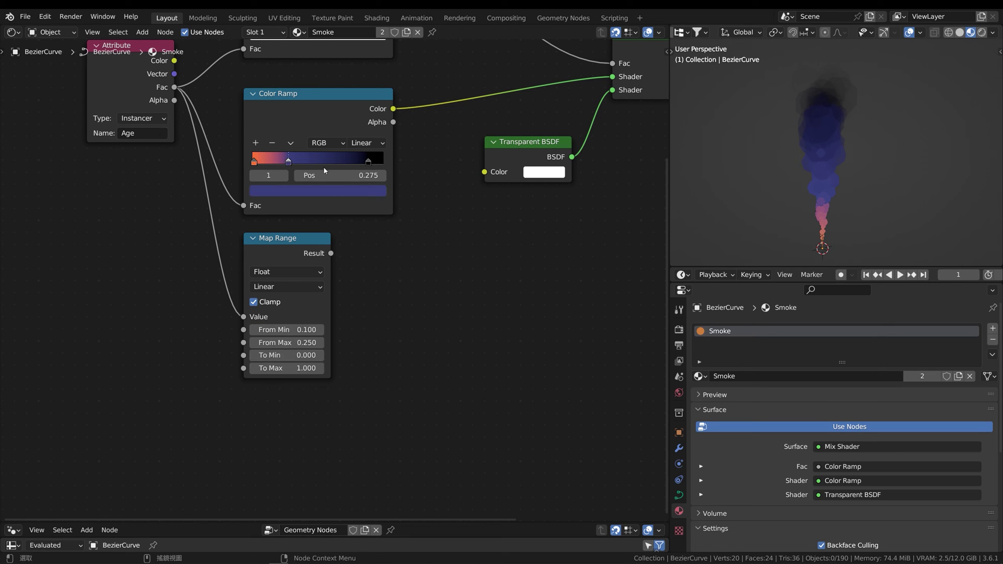
key("ctrl+v")
left_click_drag(255, 162, 265, 162)
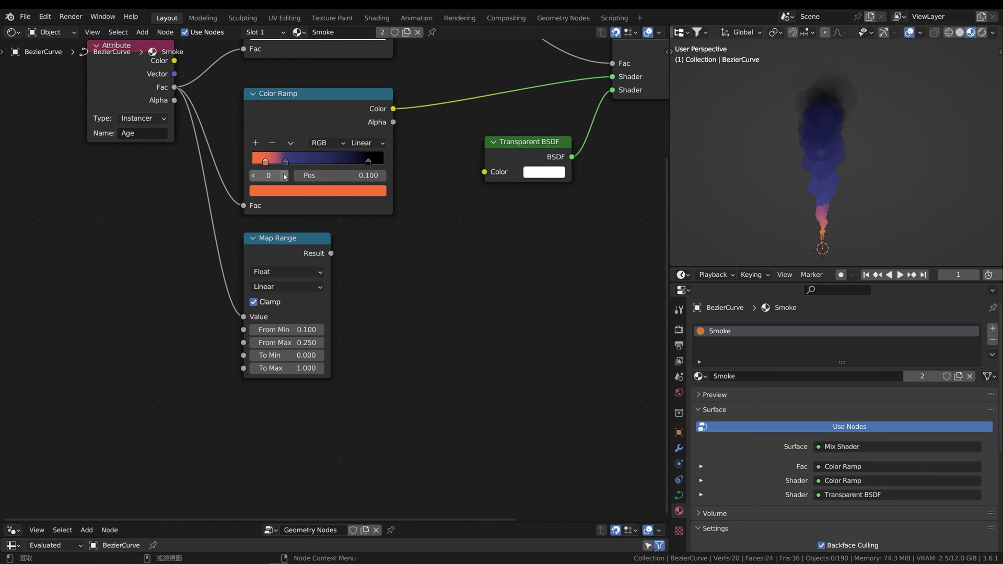
scroll(366, 314, "down", 2)
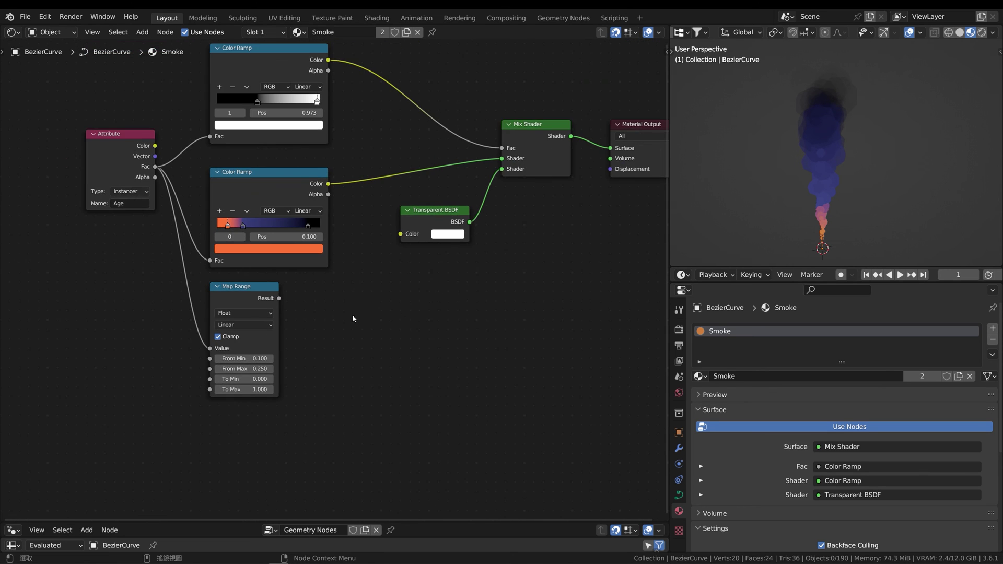
middle_click_drag(352, 315, 375, 314)
Step: Insert a Vector Math node set to Scale into the ramp-to-Mix Shader colour link
key("q")
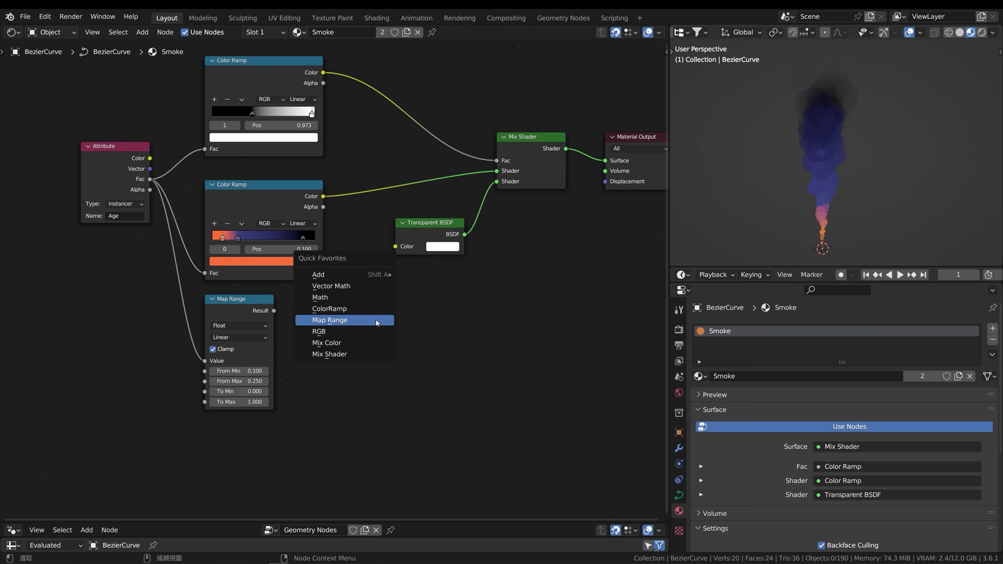
left_click(366, 286)
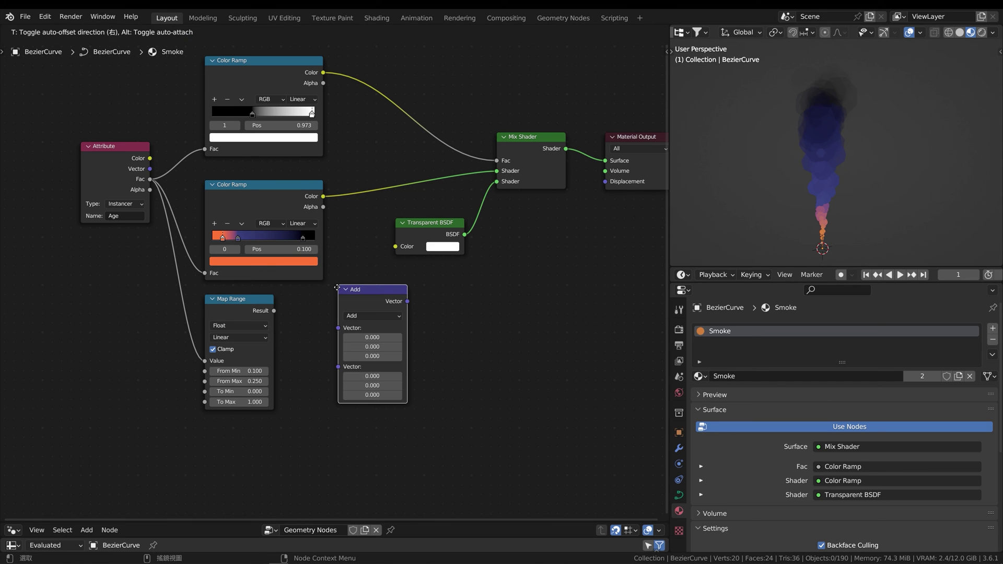
left_click(379, 266)
key("g")
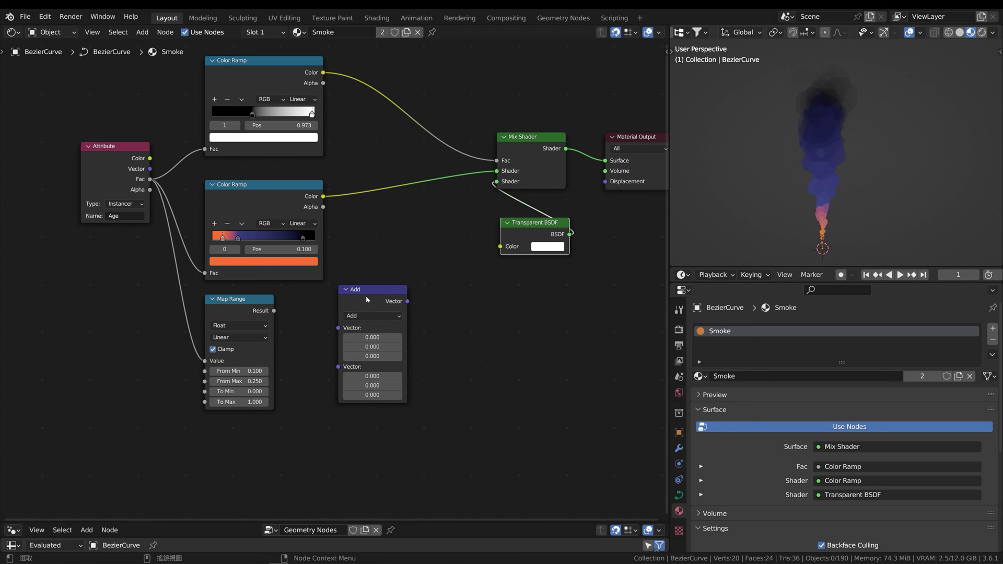
left_click(408, 156)
left_click(401, 192)
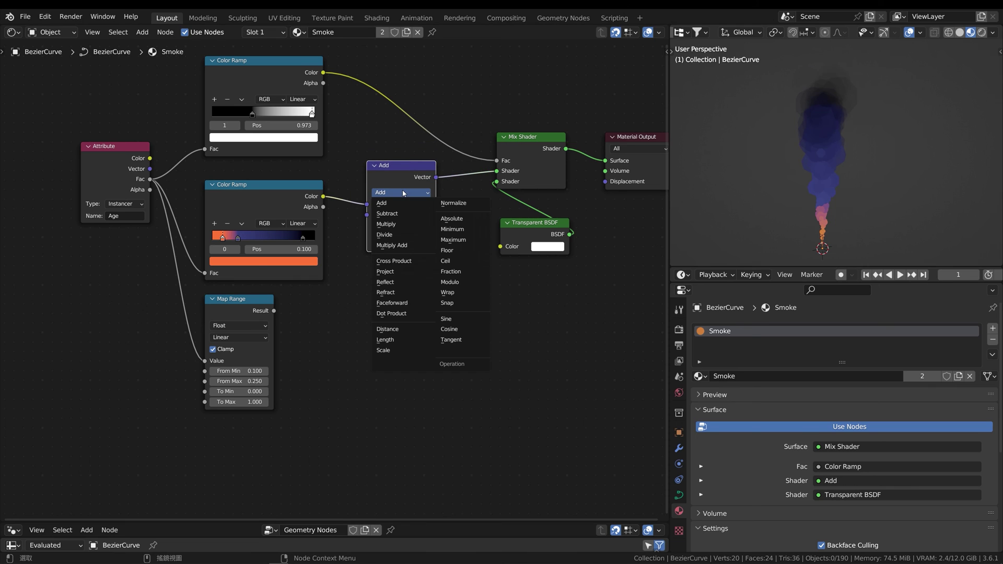
left_click(393, 352)
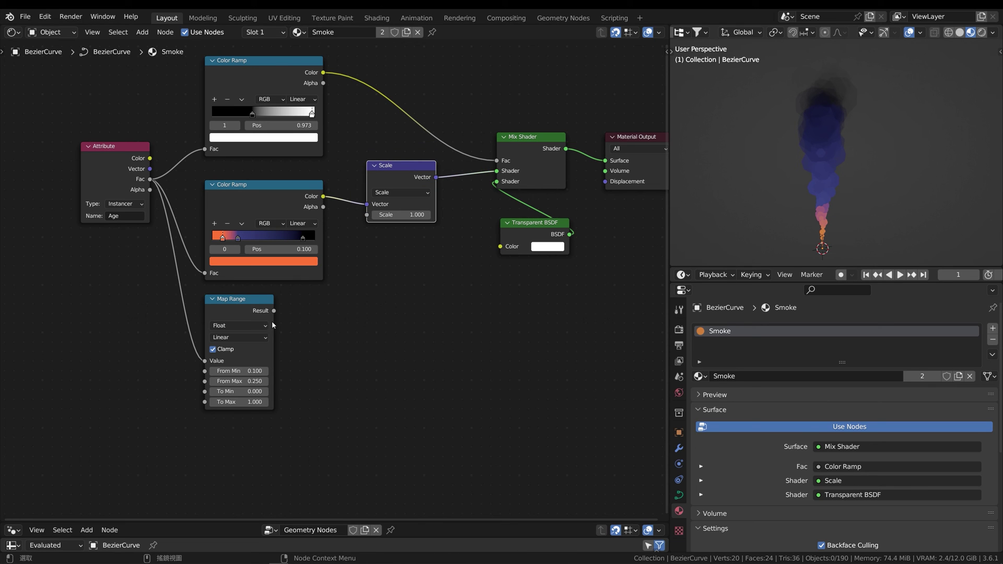
Step: Feed Map Range Result into Scale with To Min 20, then check render and modifier settings
left_click_drag(274, 311, 367, 215)
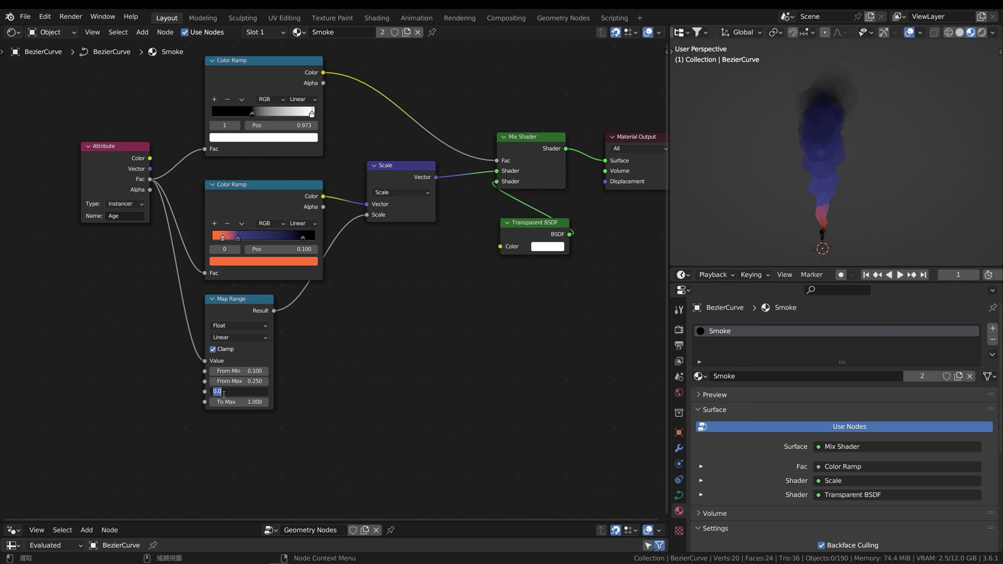
type("20")
key("Return")
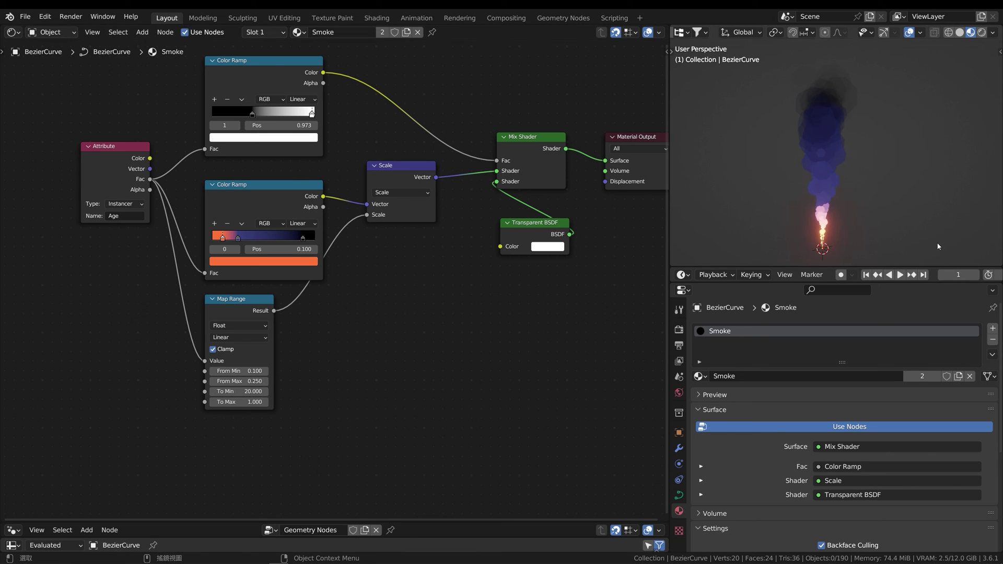
left_click(678, 329)
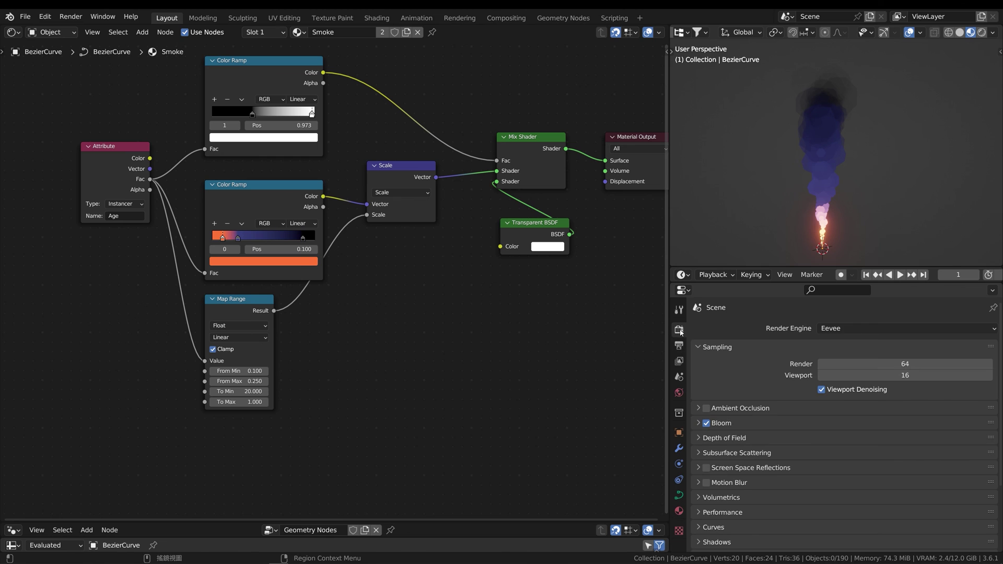
left_click(680, 451)
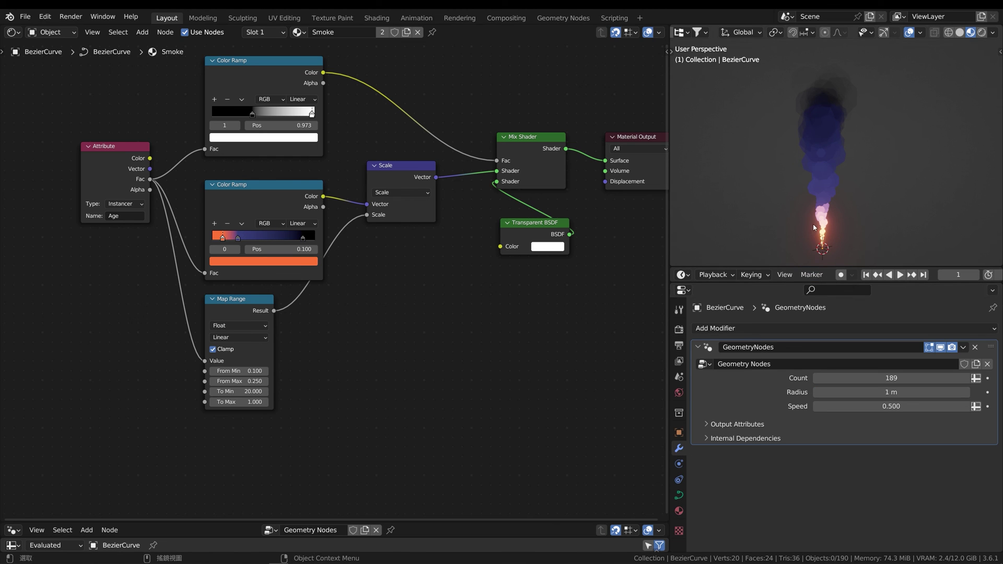
Step: Add a Fresnel node above the shader graph
middle_click_drag(472, 304, 414, 346)
scroll(833, 161, "up", 5)
scroll(851, 194, "up", 2)
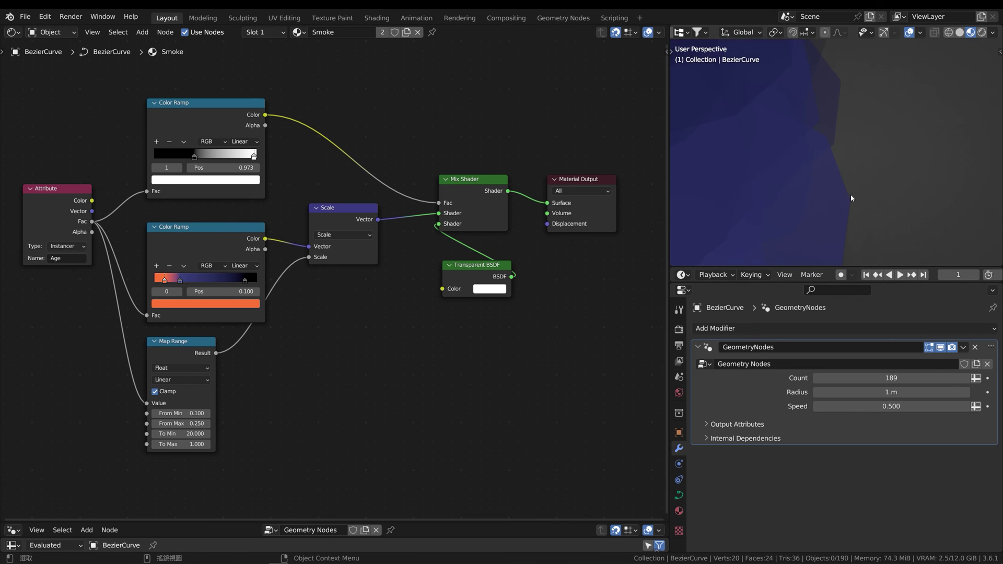
scroll(376, 302, "down", 3)
scroll(412, 212, "up", 1)
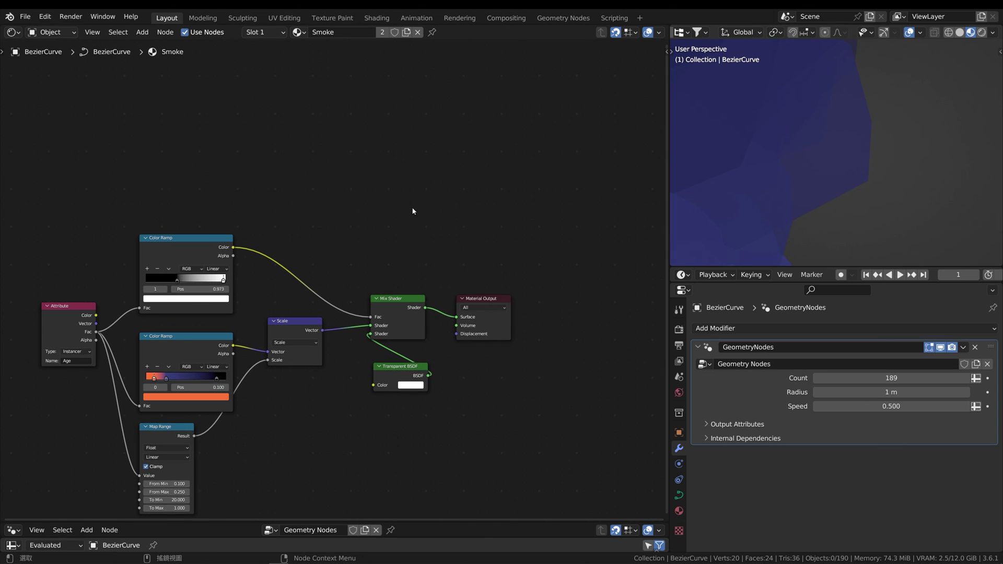
key("q")
left_click(571, 297)
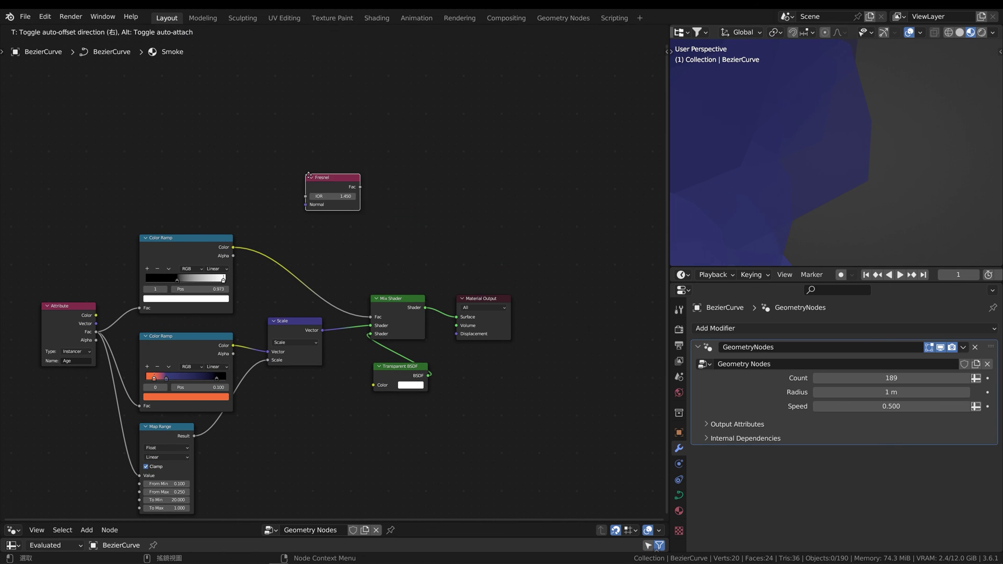
left_click(346, 210)
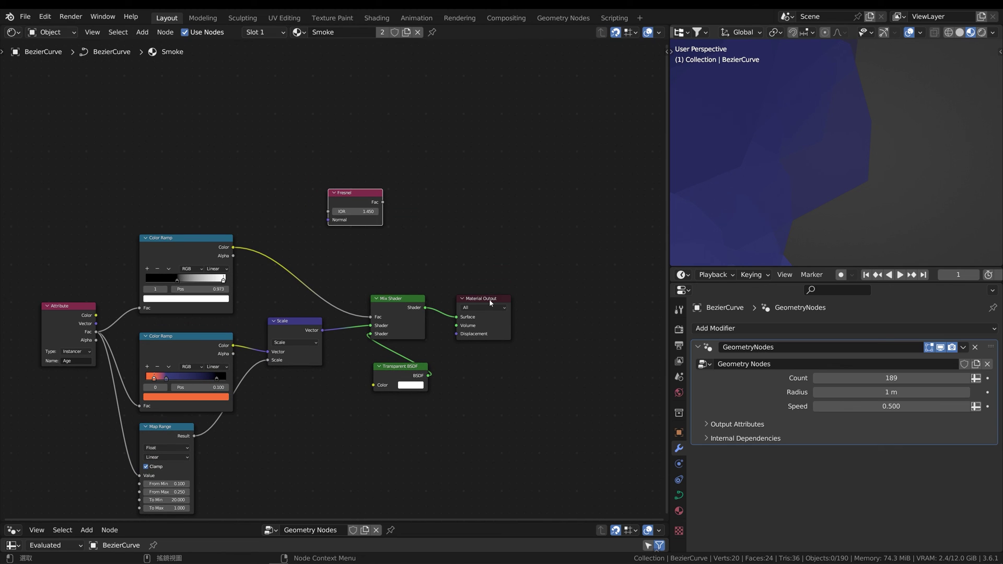
Step: Duplicate the Mix Shader before Material Output, fed by Transparent BSDF and Fresnel Fac
left_click_drag(490, 303, 604, 295)
left_click(397, 298)
key("shift+d")
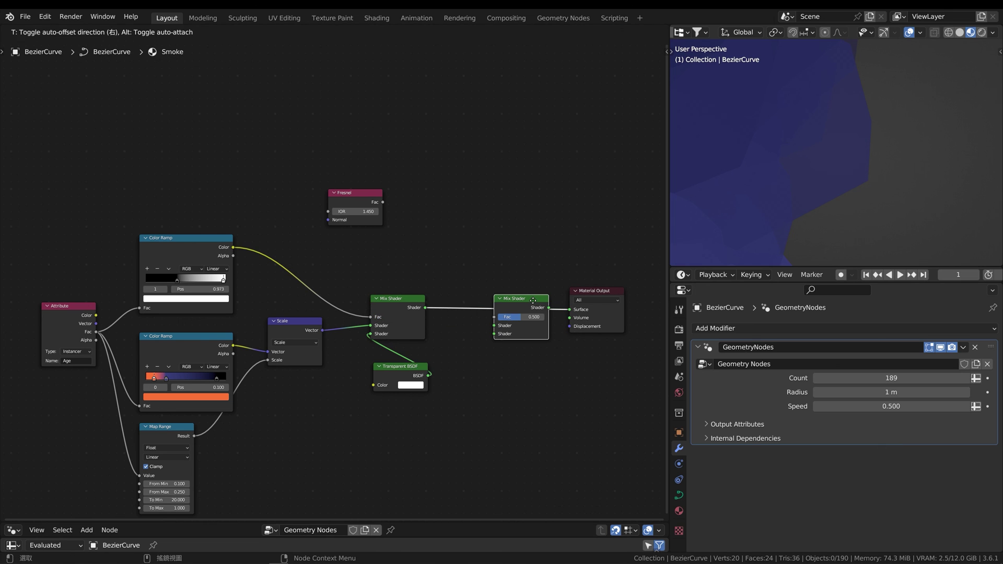
left_click(523, 300)
left_click_drag(428, 376, 489, 334)
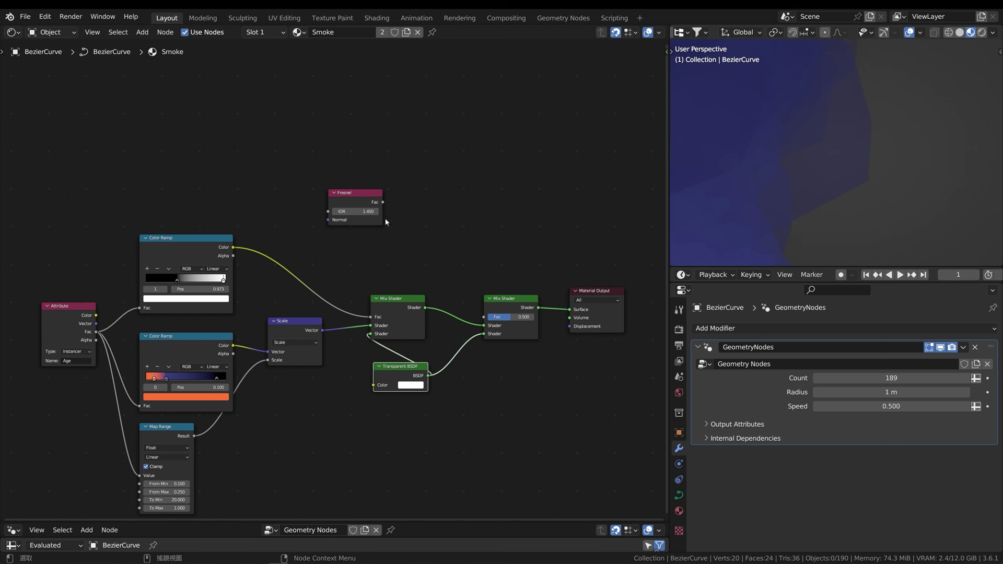
left_click_drag(383, 202, 484, 316)
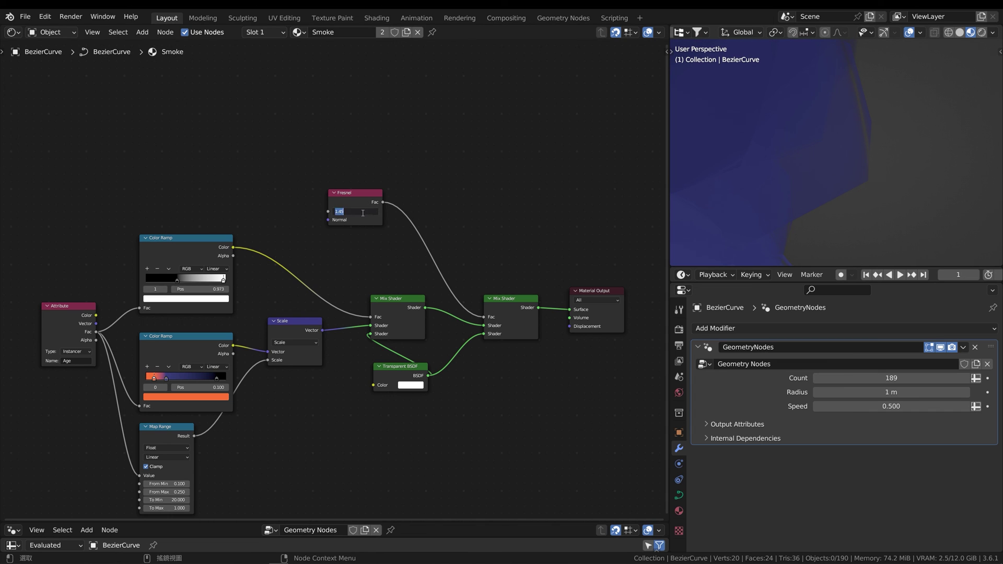
Step: Set the Fresnel IOR to 0.8 and zoom the viewport out to see the whole smoke
type("1.8")
key("Return")
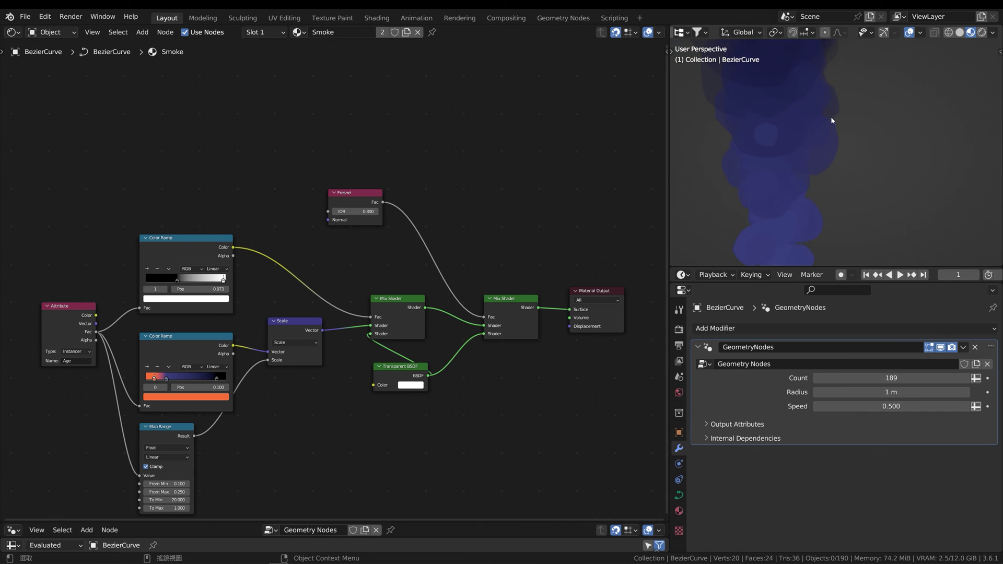
middle_click_drag(791, 214, 827, 158)
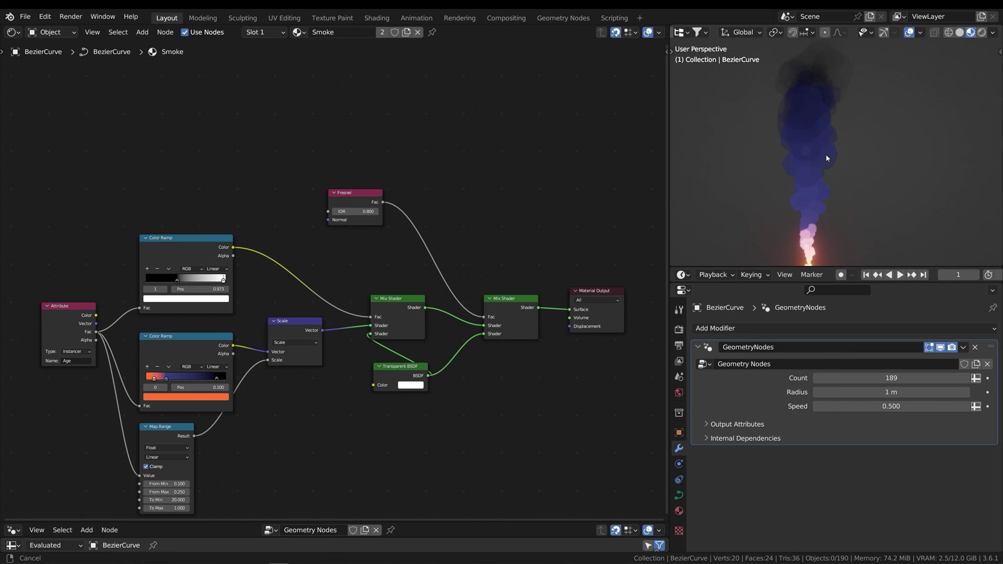
scroll(355, 214, "up", 1)
scroll(396, 249, "up", 1)
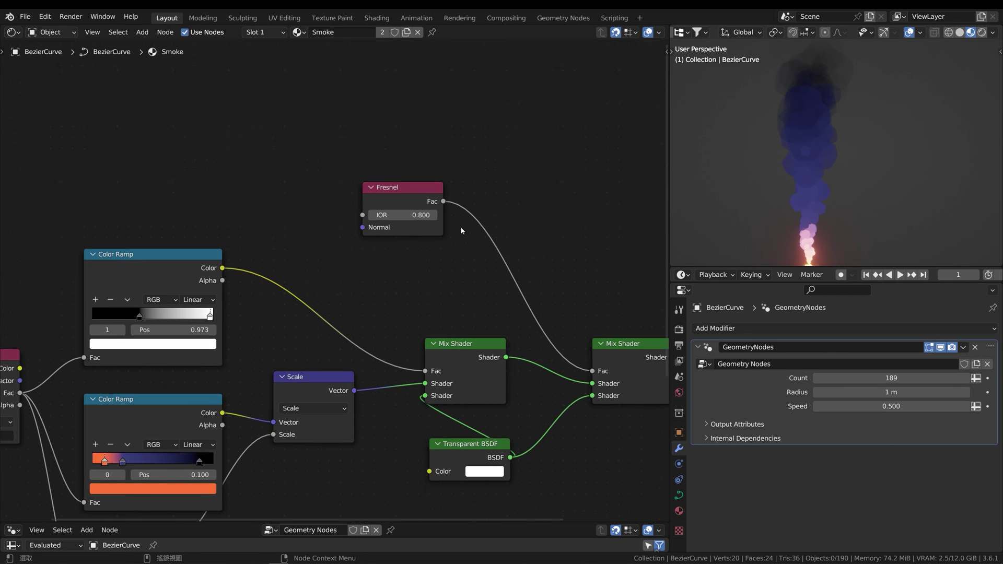
scroll(387, 284, "up", 1)
Step: Add a Noise Texture node and connect its Fac to the Fresnel IOR input
key("shift+a")
mouse_move(439, 333)
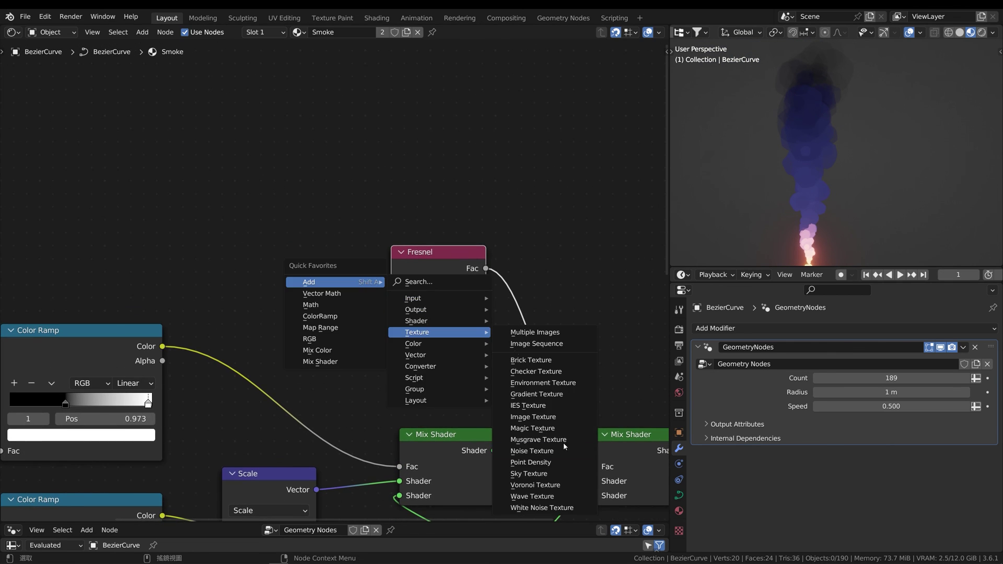
left_click(538, 450)
left_click(136, 145)
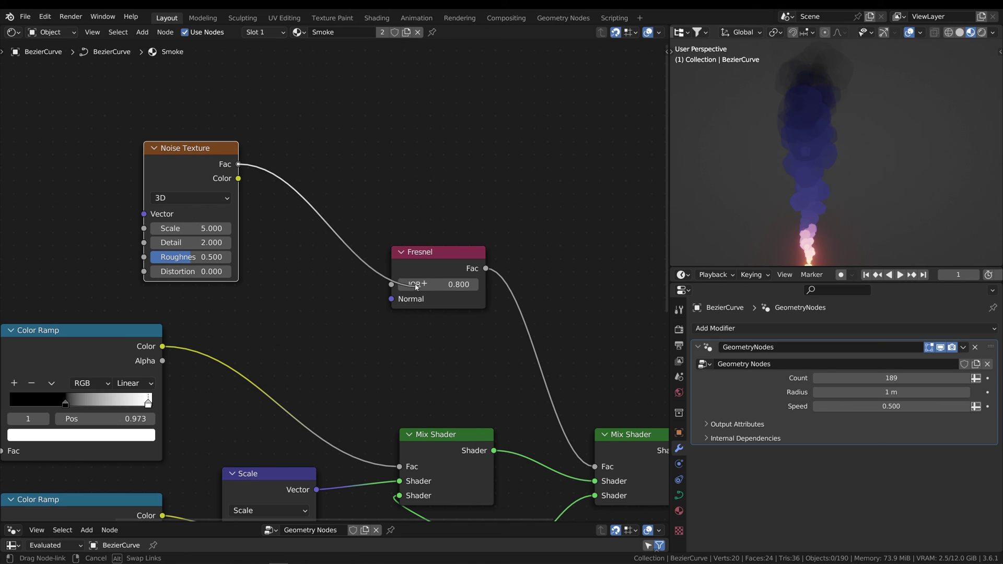
left_click_drag(238, 164, 391, 284)
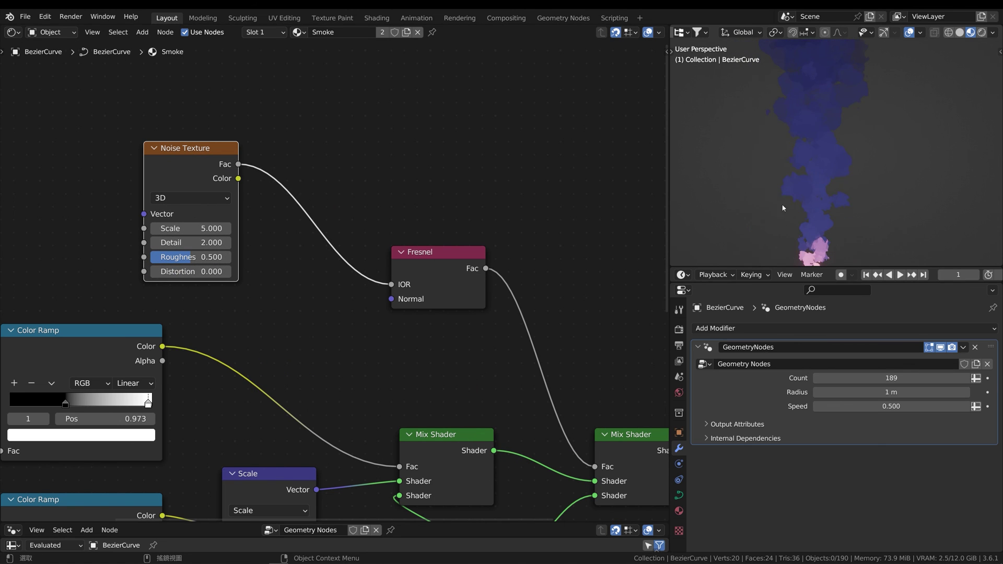
middle_click_drag(313, 259, 388, 271)
Step: Insert a Math node set to Multiply by 1.5 between the noise and Fresnel IOR
key("shift+a")
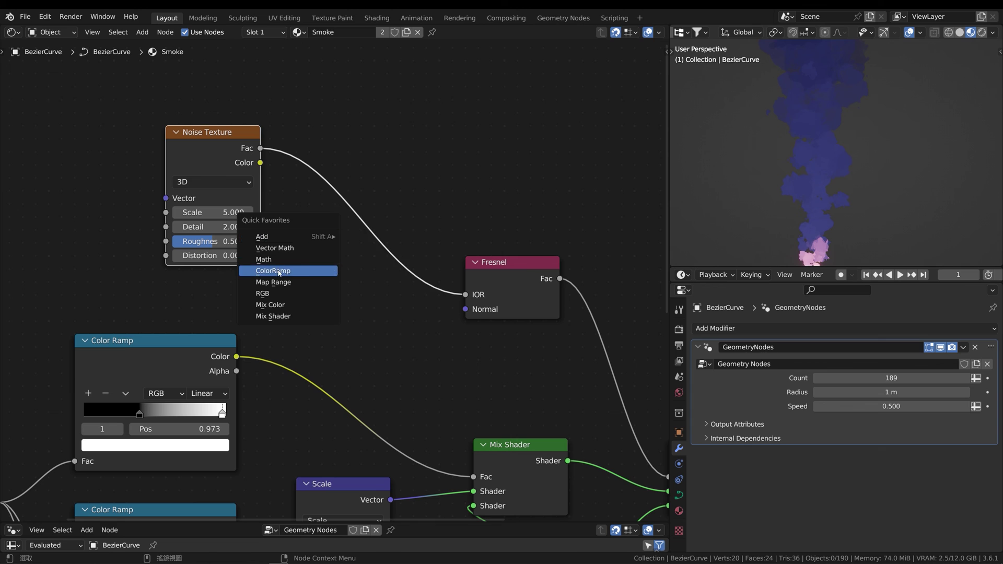
left_click(282, 269)
left_click(320, 178)
left_click(365, 219)
left_click(345, 285)
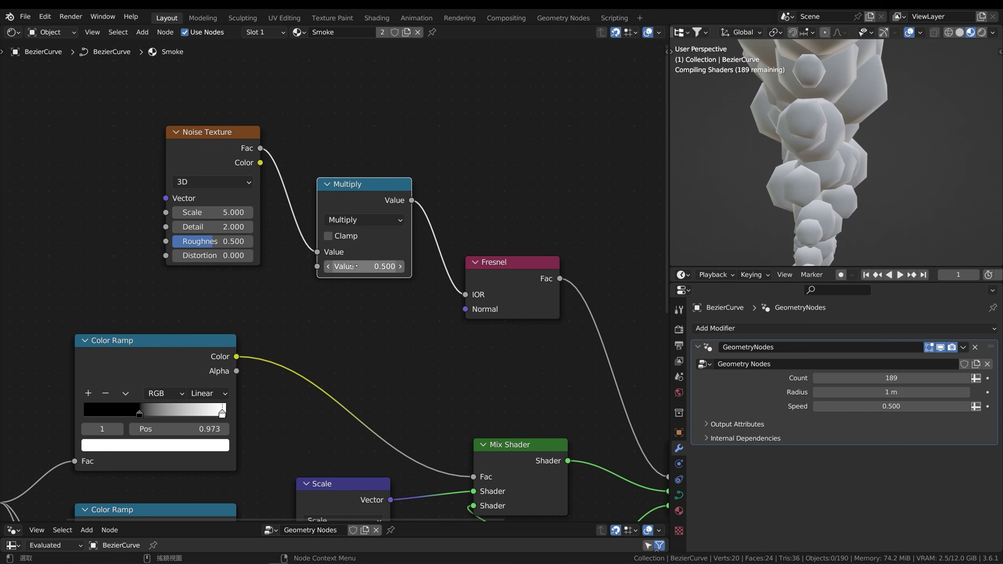
left_click(355, 266)
type("1.5")
key("Return")
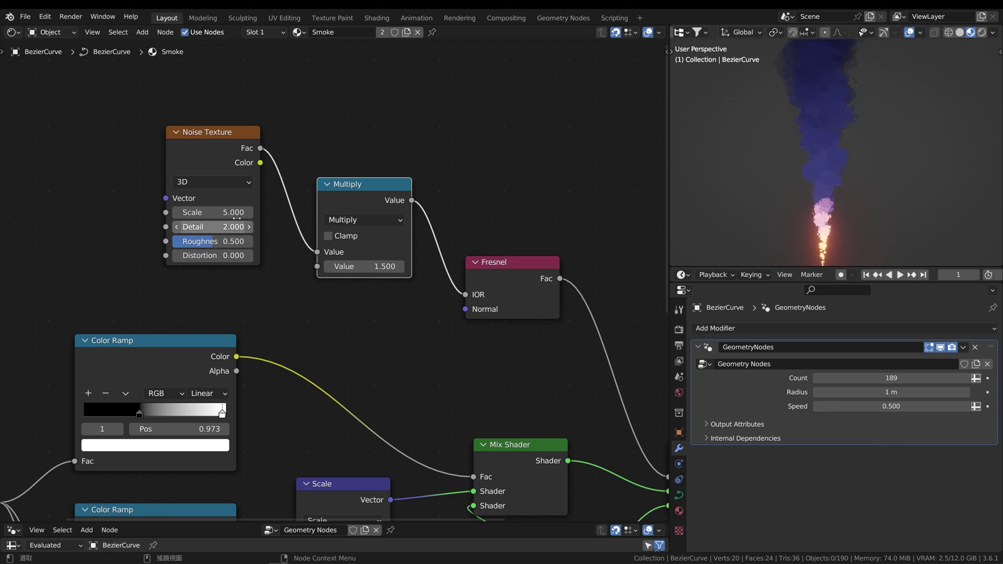
Step: Position the Texture Coordinate and Mapping nodes for object-space noise, and set Noise Scale to 1
scroll(211, 142, "down", 1)
scroll(212, 142, "down", 2)
left_click_drag(397, 283, 351, 238)
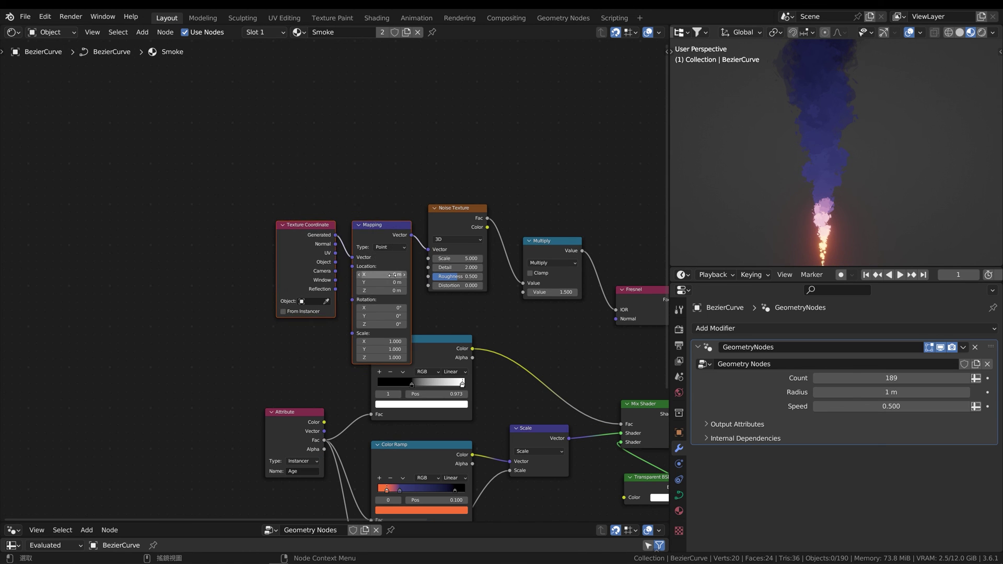
scroll(335, 281, "up", 1)
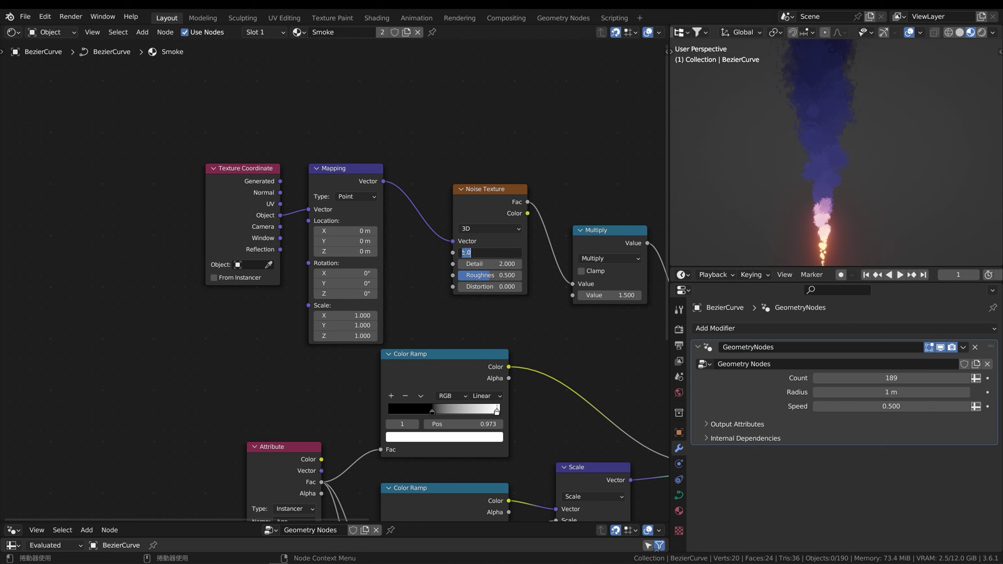
type("1")
key("Return")
middle_click_drag(537, 238, 434, 246)
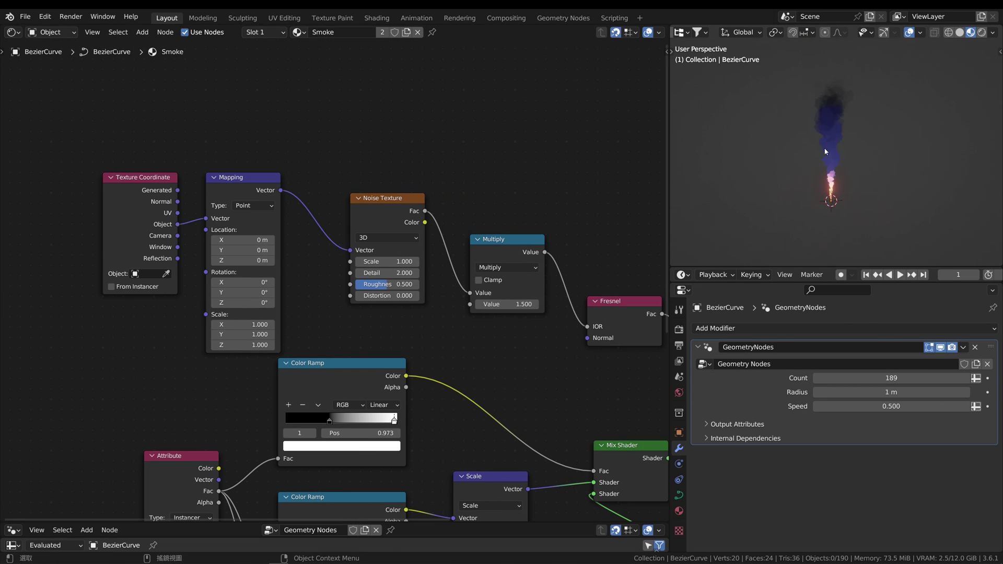
middle_click_drag(823, 149, 879, 148)
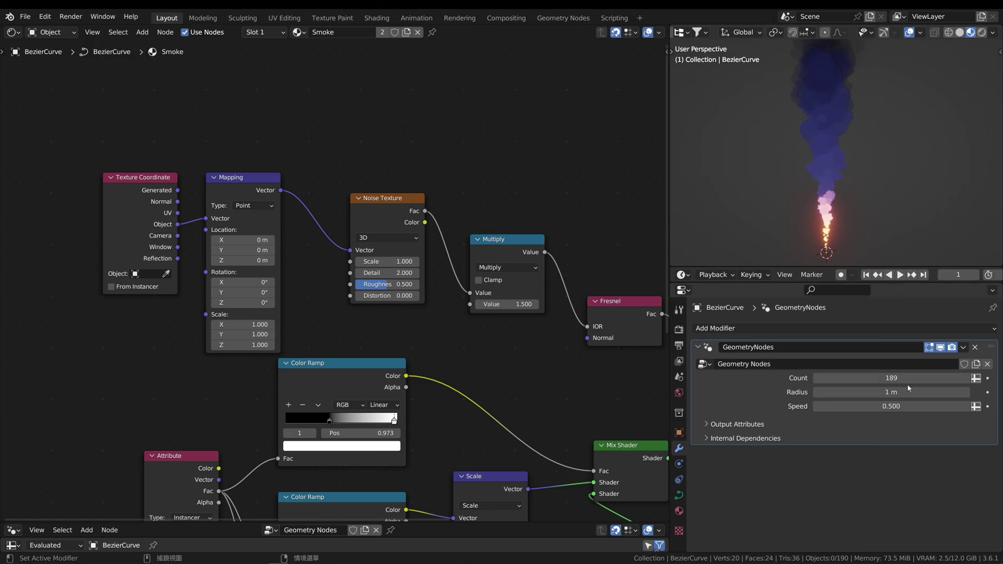